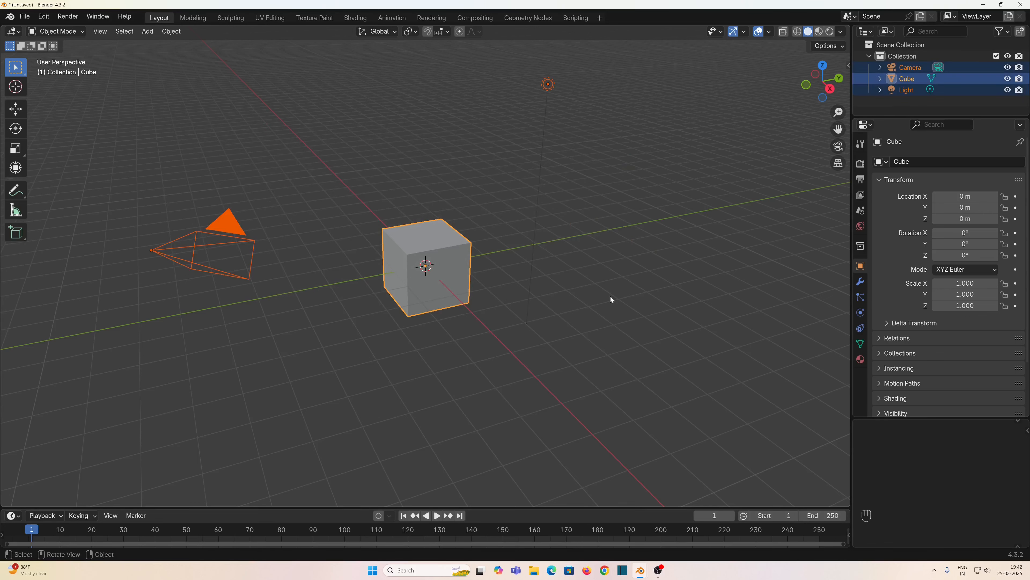
Delete the default camera, cube and light, and add a plane mesh at the origin.
{"action": "key", "text": "Delete"}
{"action": "middle_click_drag", "start_coordinate": [373, 254], "coordinate": [278, 128]}
{"action": "key", "text": "shift+a"}
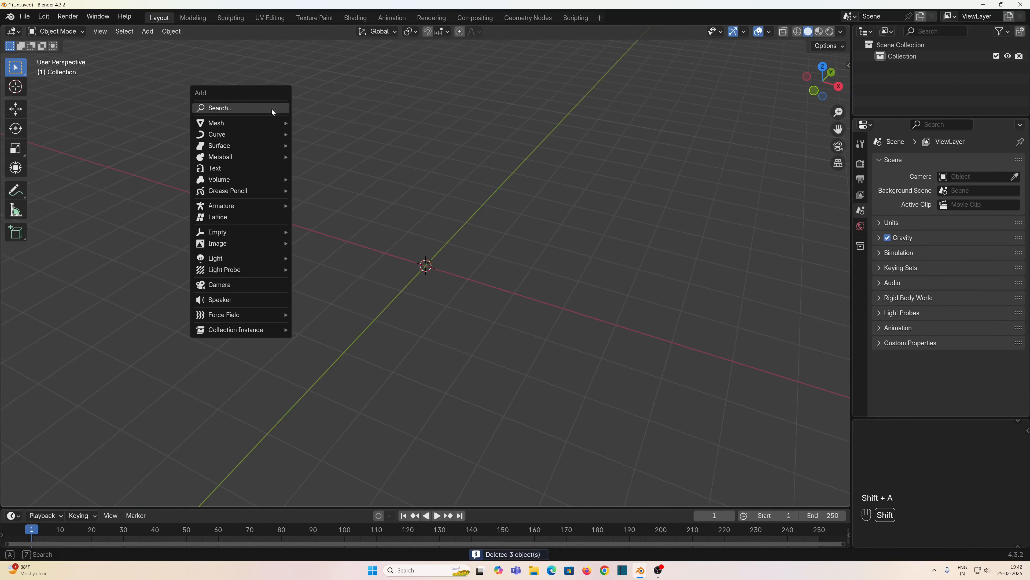
{"action": "mouse_move", "coordinate": [251, 122]}
{"action": "left_click", "coordinate": [317, 123]}
{"action": "middle_click_drag", "start_coordinate": [317, 126], "coordinate": [417, 286]}
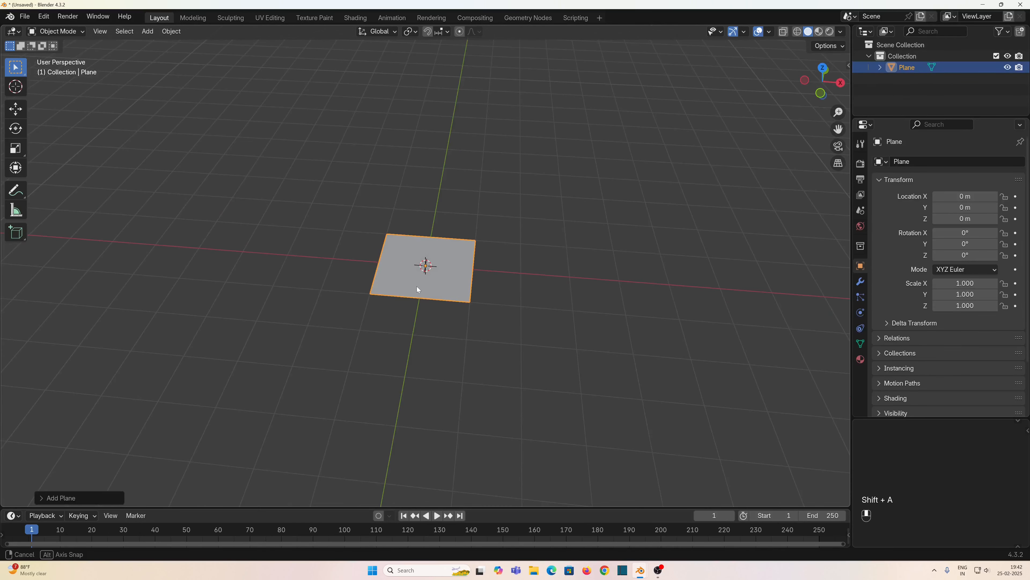
Scale the plane by 2 along the X axis and apply its scale.
{"action": "key", "text": "s"}
{"action": "key", "text": "x"}
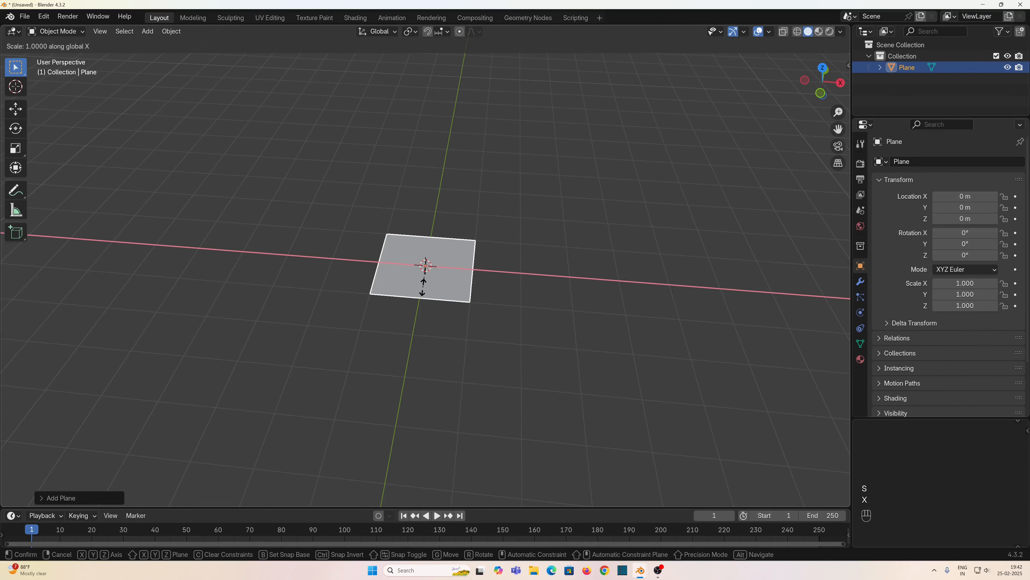
{"action": "key", "text": "KP_2"}
{"action": "key", "text": "KP_Enter"}
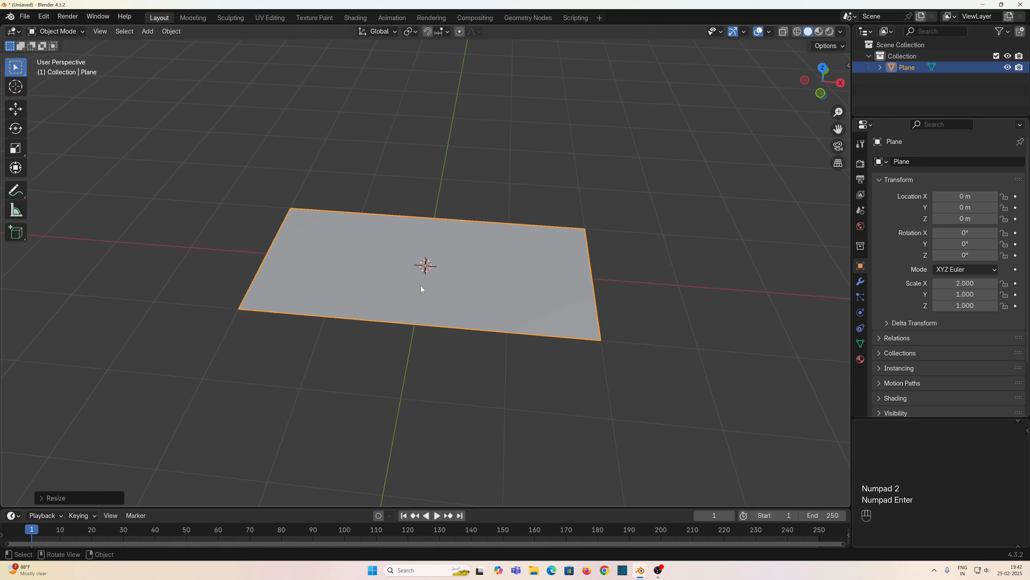
{"action": "key", "text": "ctrl+a"}
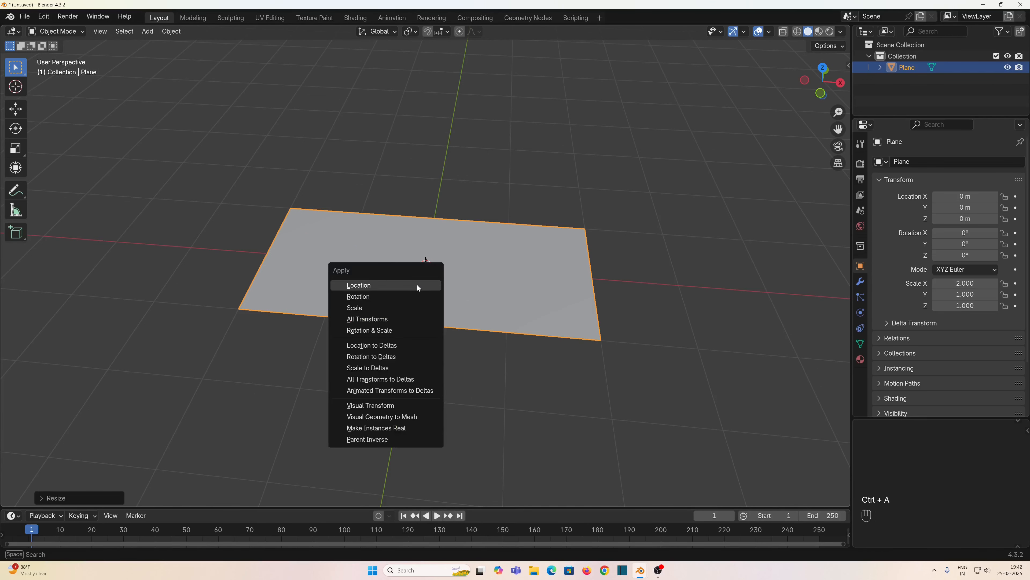
{"action": "left_click", "coordinate": [390, 307]}
Add one centred loop cut across the plane's width in Edit Mode.
{"action": "scroll", "coordinate": [390, 309], "scroll_direction": "up", "scroll_amount": 2}
{"action": "key", "text": "Tab"}
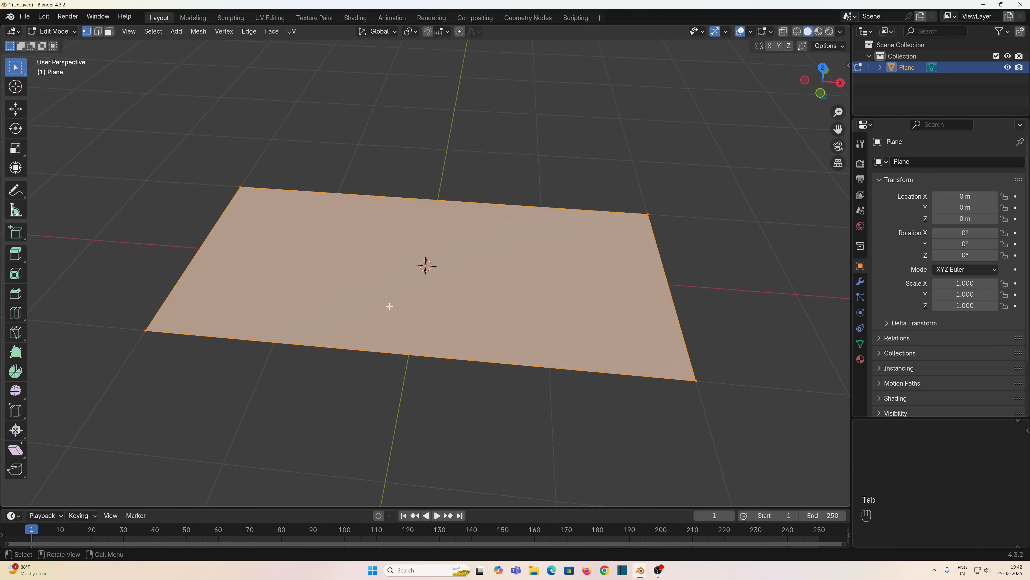
{"action": "key", "text": "ctrl"}
{"action": "key", "text": "ctrl+r"}
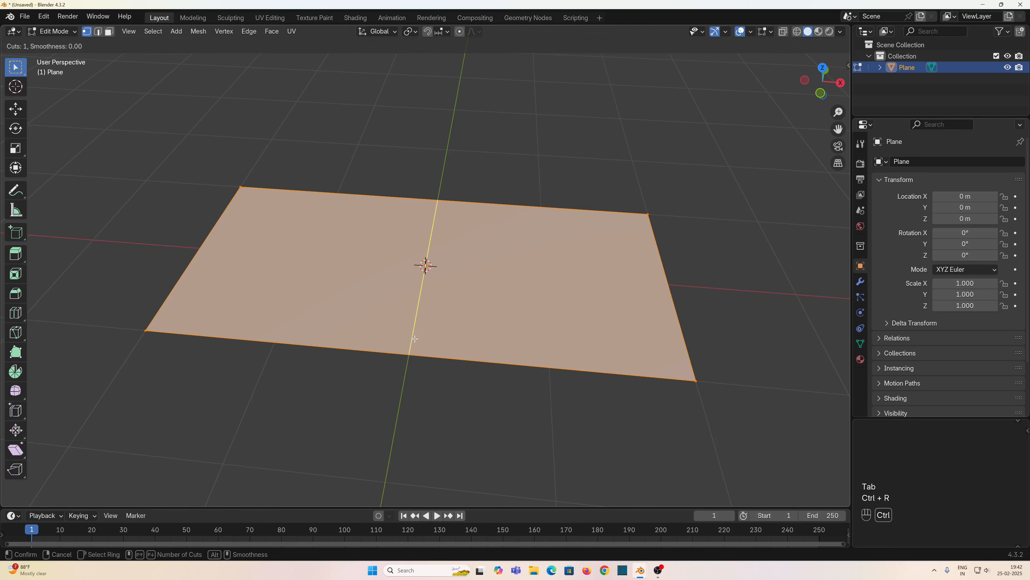
{"action": "left_click", "coordinate": [414, 340]}
{"action": "right_click", "coordinate": [403, 348]}
{"action": "middle_click_drag", "start_coordinate": [402, 348], "coordinate": [377, 445]}
Subdivide the whole plane mesh four times.
{"action": "key", "text": "a"}
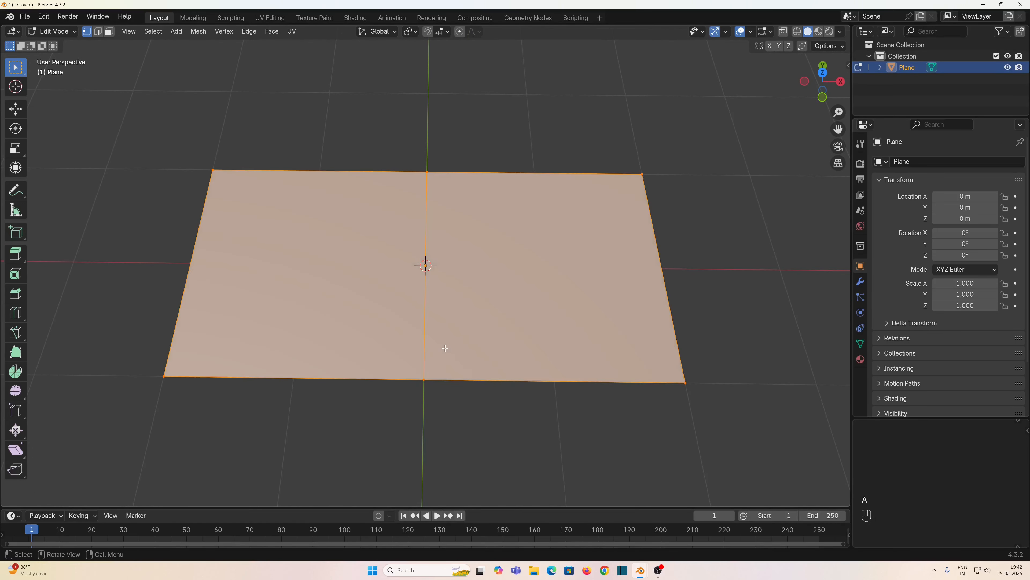
{"action": "right_click", "coordinate": [458, 307]}
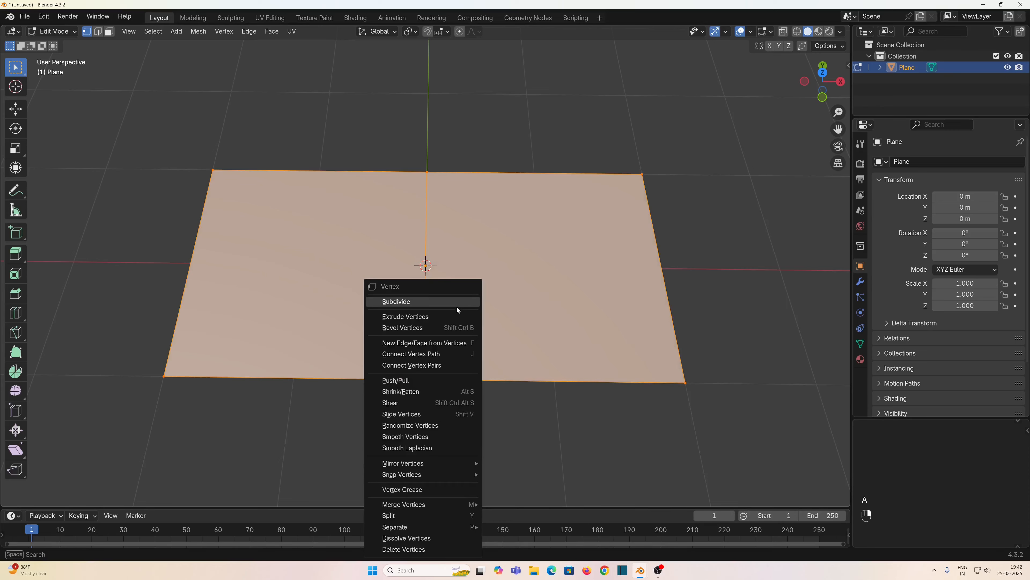
{"action": "left_click", "coordinate": [456, 306]}
{"action": "right_click", "coordinate": [458, 283]}
{"action": "left_click", "coordinate": [459, 282]}
{"action": "right_click", "coordinate": [459, 282]}
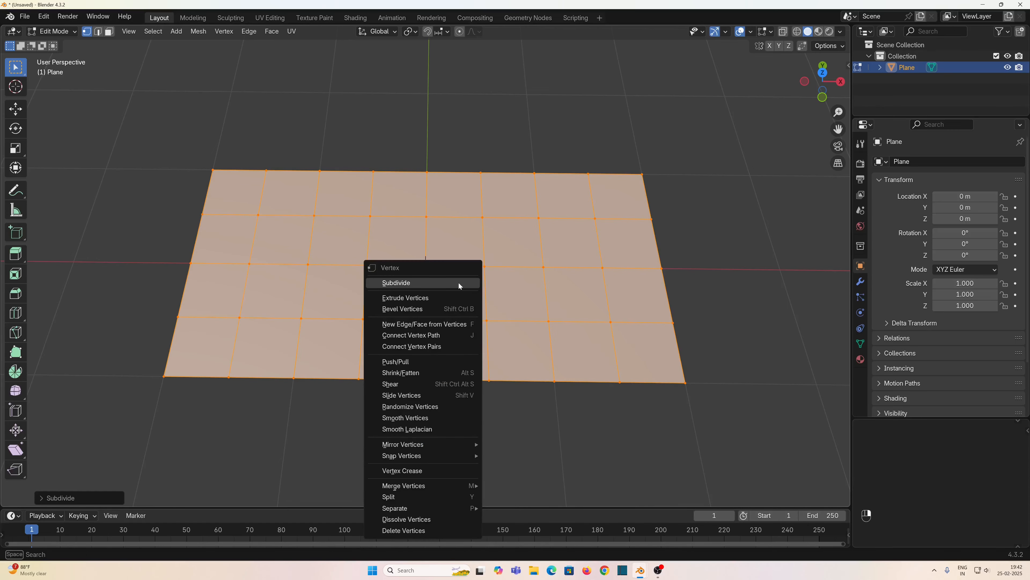
{"action": "left_click", "coordinate": [459, 283]}
{"action": "right_click", "coordinate": [459, 283]}
{"action": "left_click", "coordinate": [459, 282]}
{"action": "middle_click_drag", "start_coordinate": [458, 283], "coordinate": [408, 329]}
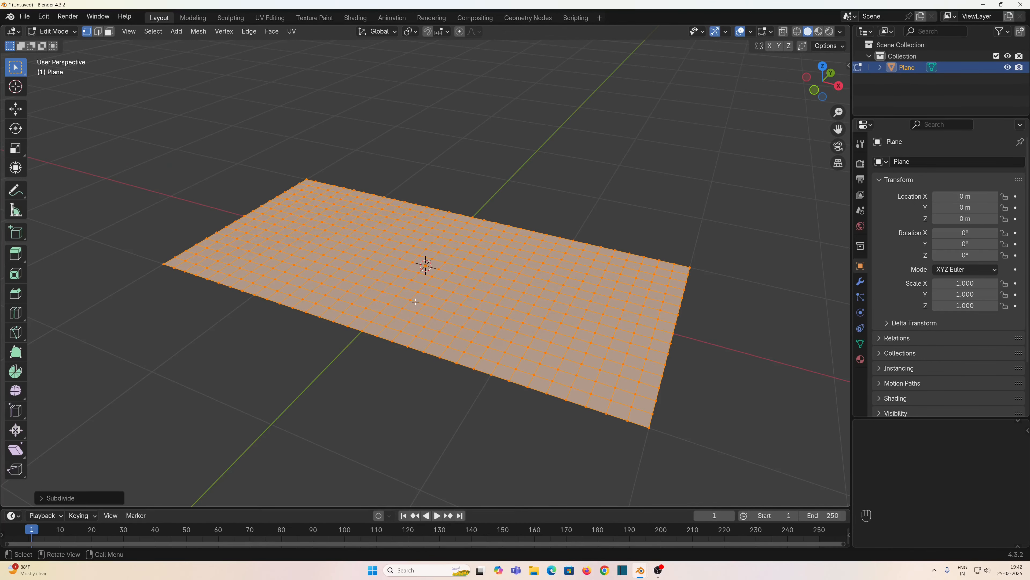
Unwrap the whole plane mesh with the Angle Based method and return to Object Mode.
{"action": "key", "text": "a"}
{"action": "key", "text": "u"}
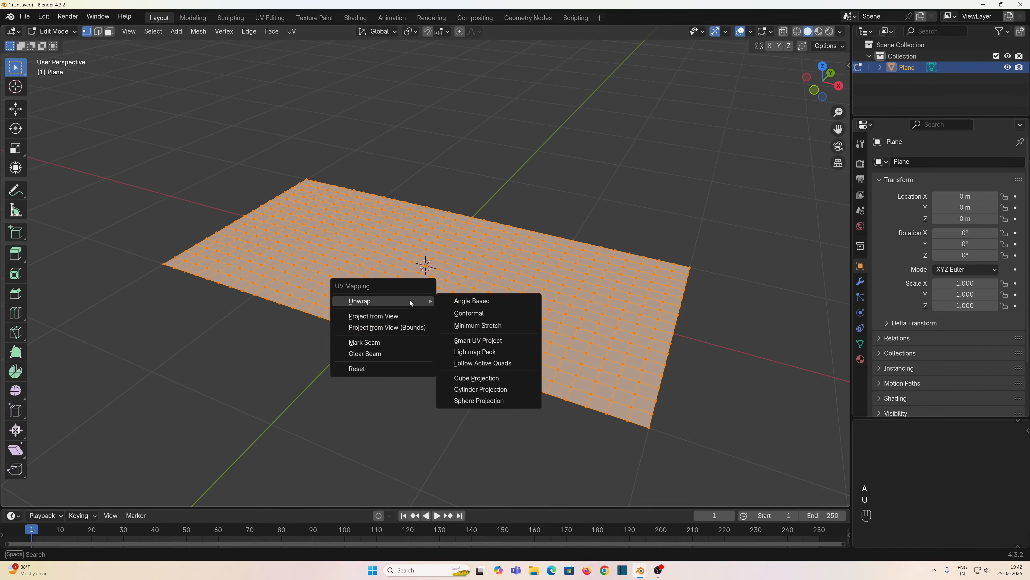
{"action": "left_click", "coordinate": [473, 301]}
{"action": "middle_click_drag", "start_coordinate": [348, 363], "coordinate": [367, 370]}
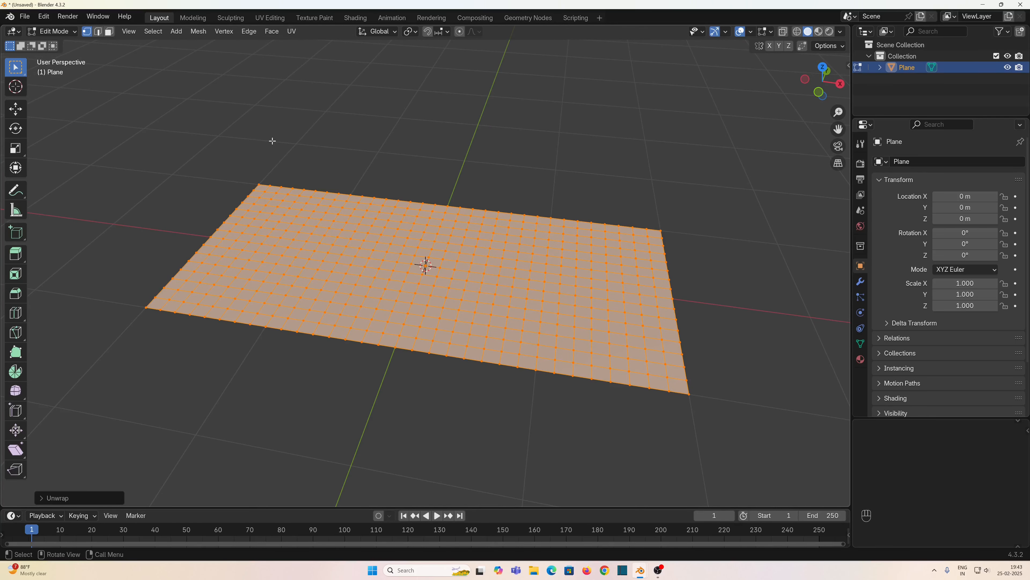
{"action": "key", "text": "Tab"}
Raise the plane about 0.134 m along the Z axis from the right orthographic view.
{"action": "middle_click_drag", "start_coordinate": [342, 300], "coordinate": [369, 362]}
{"action": "key", "text": "KP_3"}
{"action": "scroll", "coordinate": [276, 273], "scroll_direction": "up", "scroll_amount": 4}
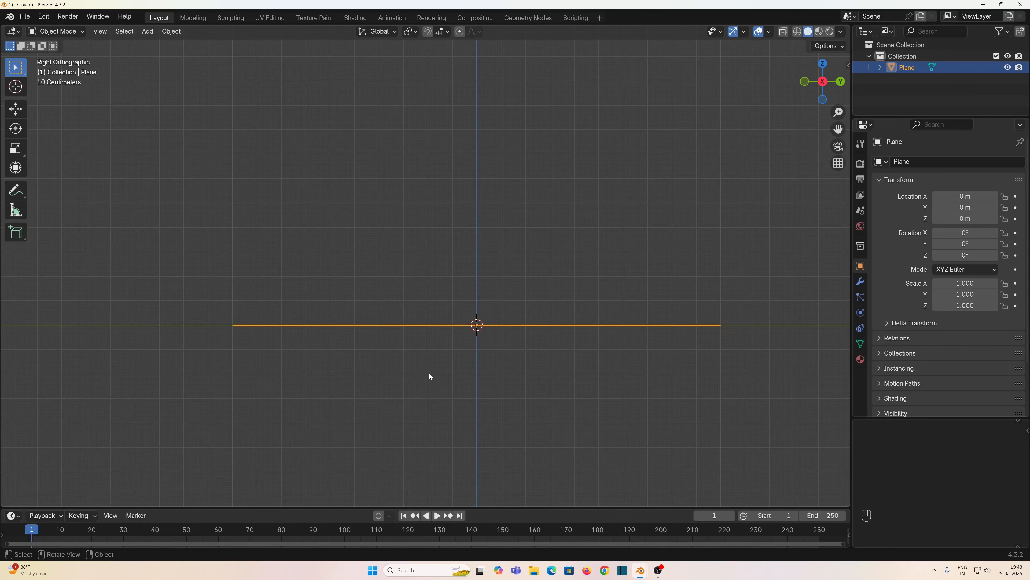
{"action": "key", "text": "g"}
{"action": "key", "text": "z"}
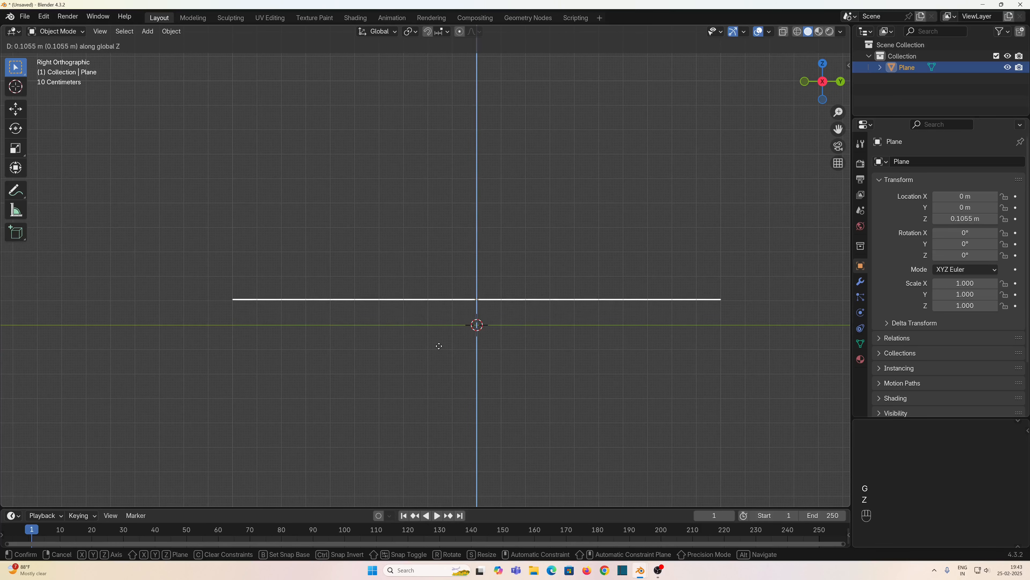
{"action": "left_click", "coordinate": [439, 341]}
{"action": "middle_click_drag", "start_coordinate": [373, 369], "coordinate": [440, 372]}
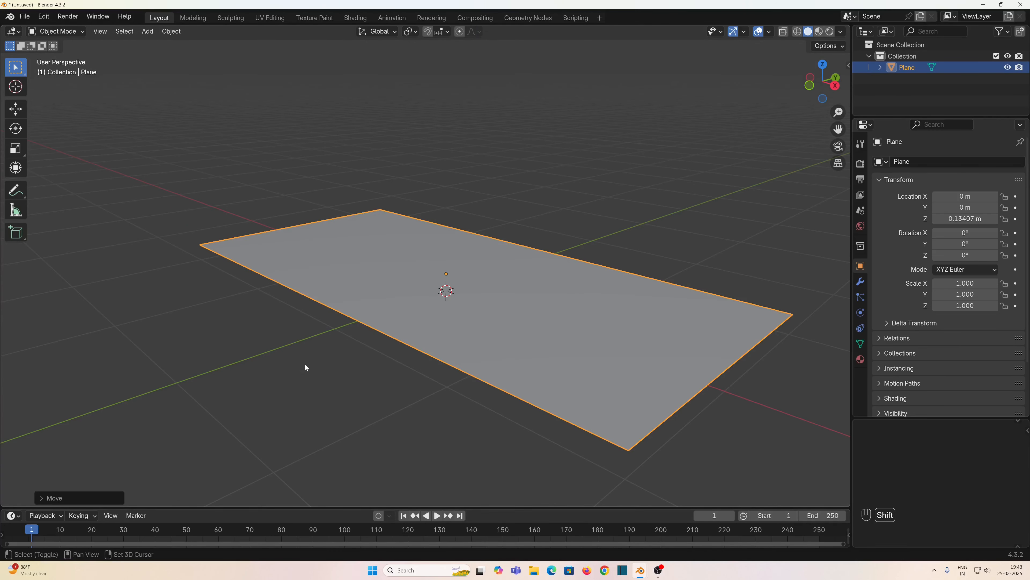
Add a cylinder mesh and rotate it 90° around the X axis.
{"action": "key", "text": "shift+a"}
{"action": "mouse_move", "coordinate": [305, 346]}
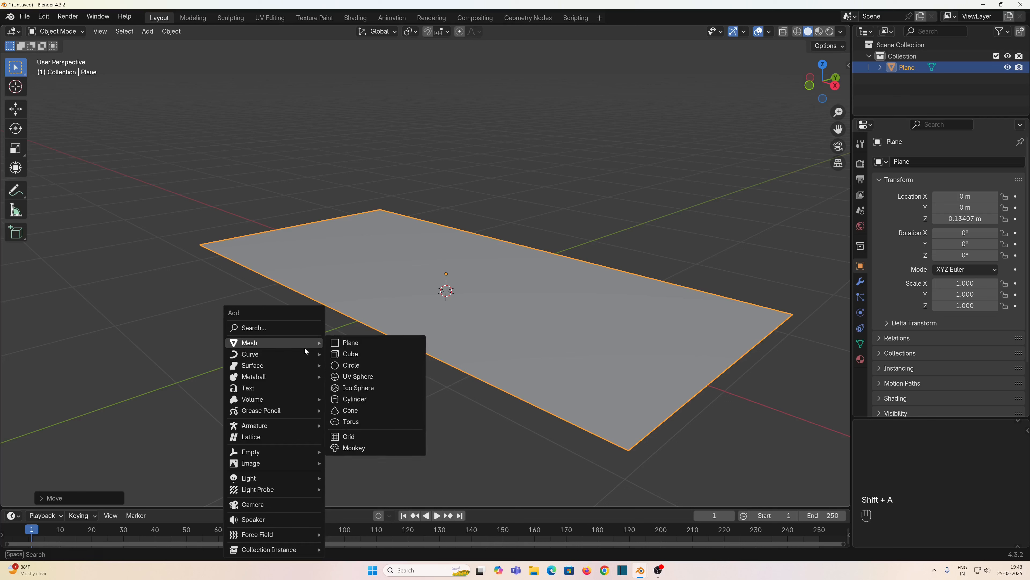
{"action": "left_click", "coordinate": [379, 399]}
{"action": "key", "text": "r"}
{"action": "key", "text": "x"}
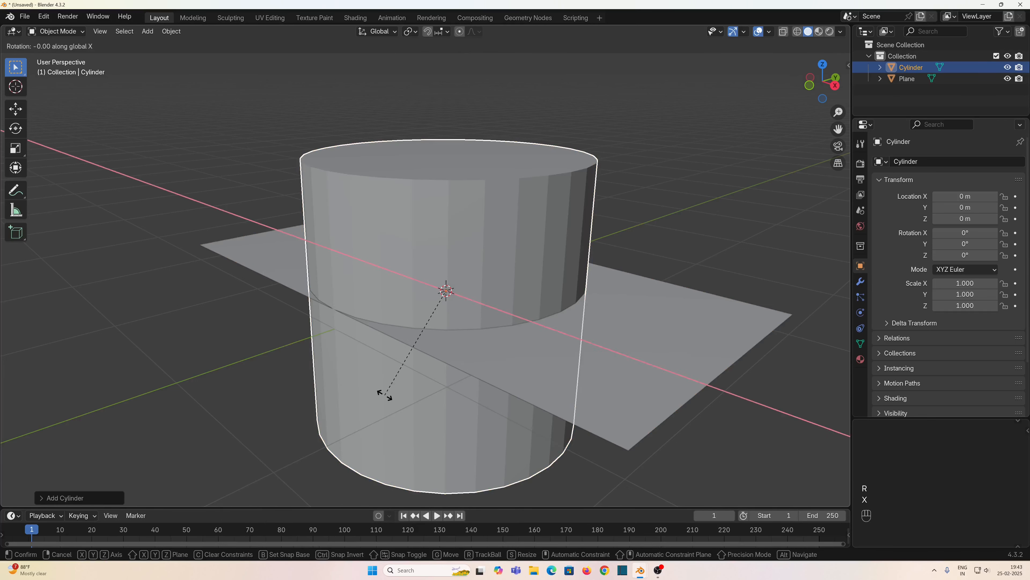
{"action": "key", "text": "KP_9"}
{"action": "key", "text": "KP_0"}
{"action": "key", "text": "KP_Enter"}
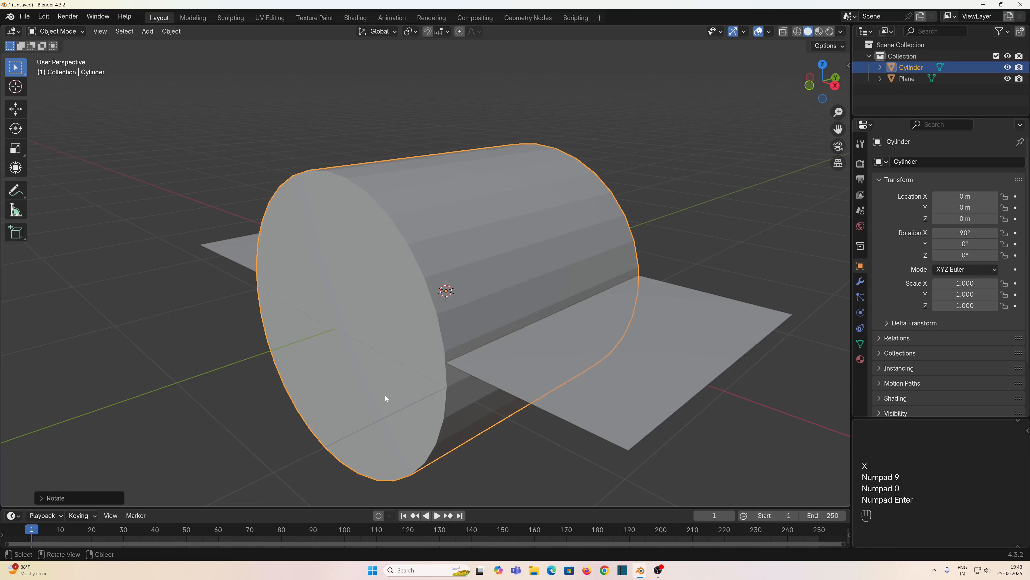
Scale the cylinder uniformly by 0.025.
{"action": "key", "text": "s"}
{"action": "key", "text": "KP_0"}
{"action": "key", "text": "KP_Decimal"}
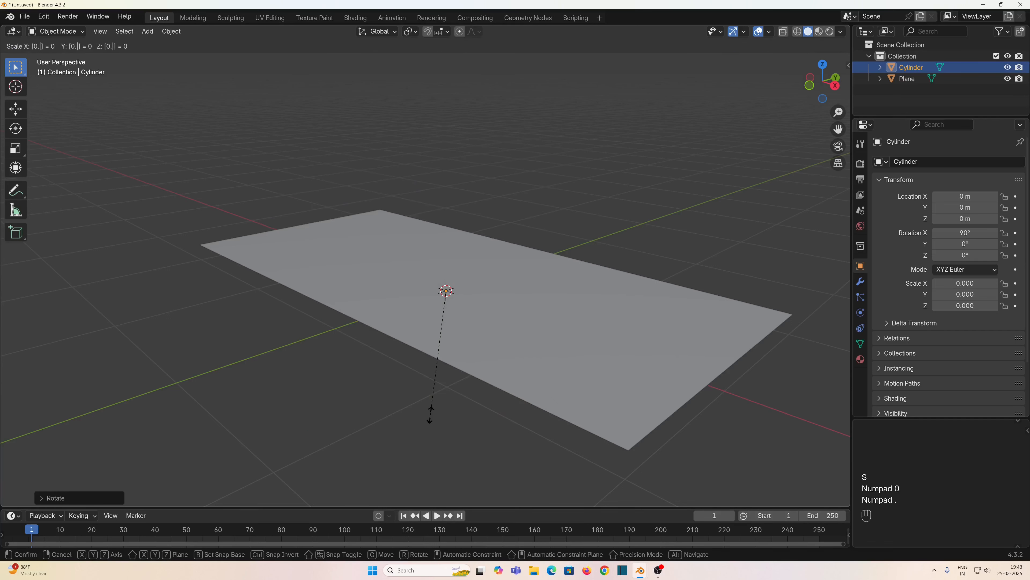
{"action": "key", "text": "KP_0"}
{"action": "key", "text": "KP_2"}
{"action": "key", "text": "KP_5"}
{"action": "key", "text": "KP_Enter"}
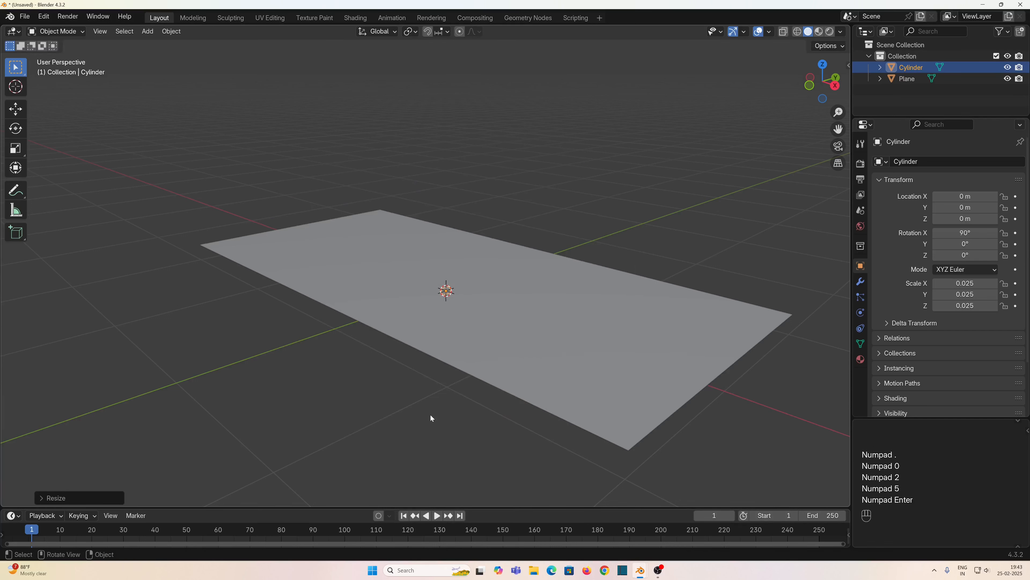
Stretch the cylinder into a long rod by scaling it by 100 along the Y axis.
{"action": "key", "text": "s"}
{"action": "key", "text": "y"}
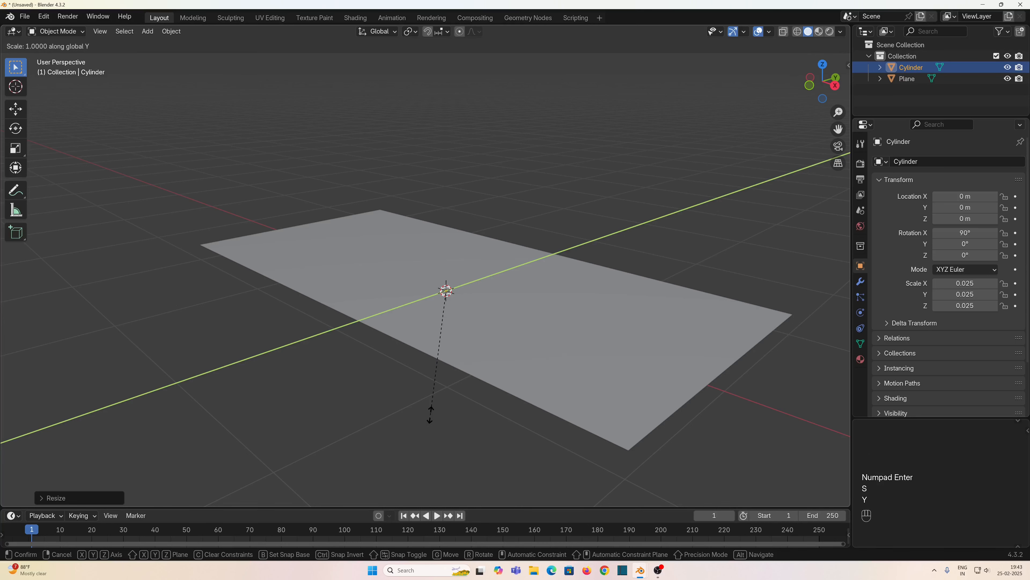
{"action": "key", "text": "KP_1"}
{"action": "key", "text": "KP_0"}
{"action": "key", "text": "KP_0"}
{"action": "key", "text": "KP_Enter"}
{"action": "middle_click_drag", "start_coordinate": [431, 418], "coordinate": [416, 411]}
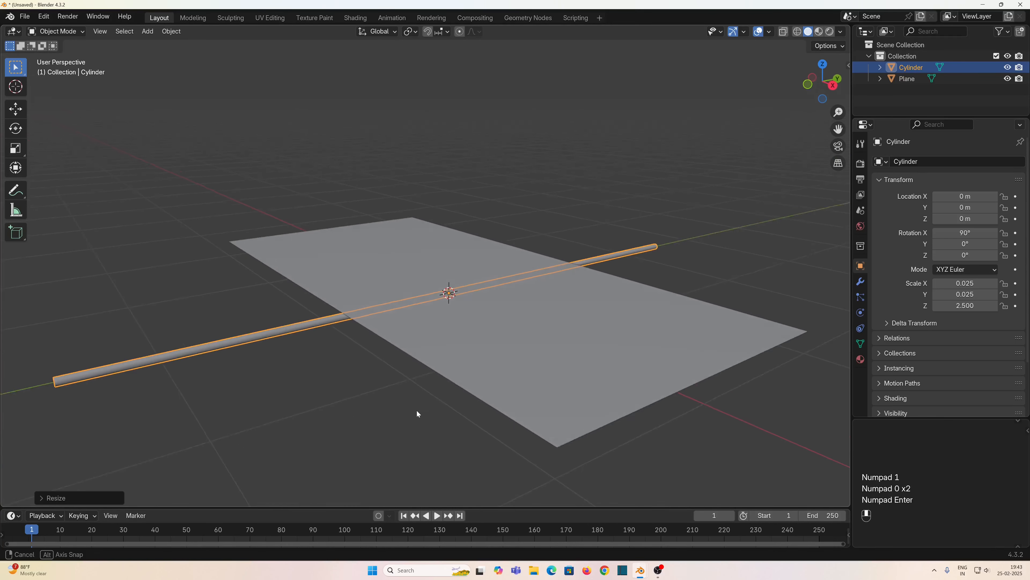
Show the rod's transform values and dimensions in the viewport and apply its scale.
{"action": "key", "text": "n"}
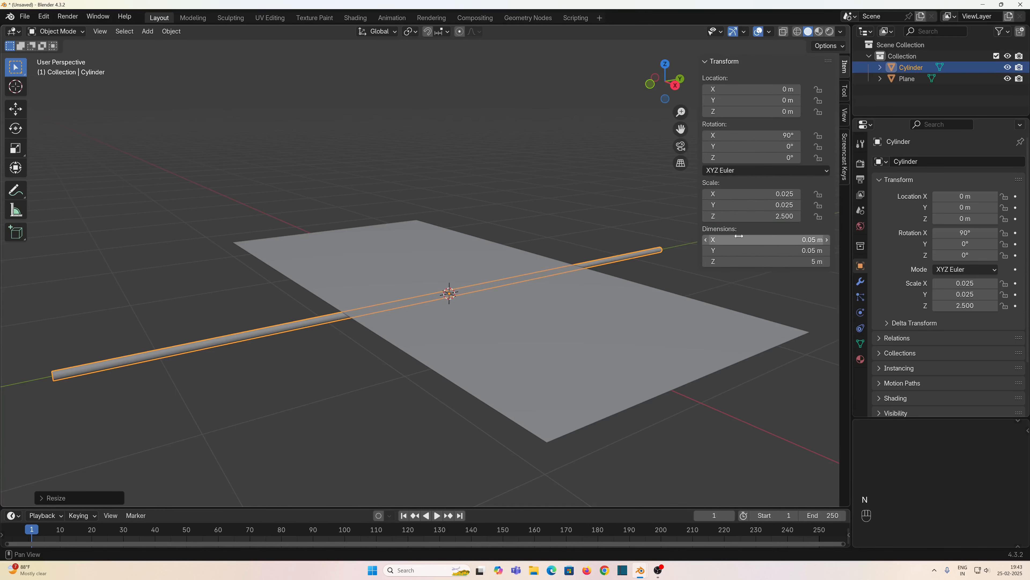
{"action": "key", "text": "ctrl+a"}
{"action": "left_click", "coordinate": [300, 328]}
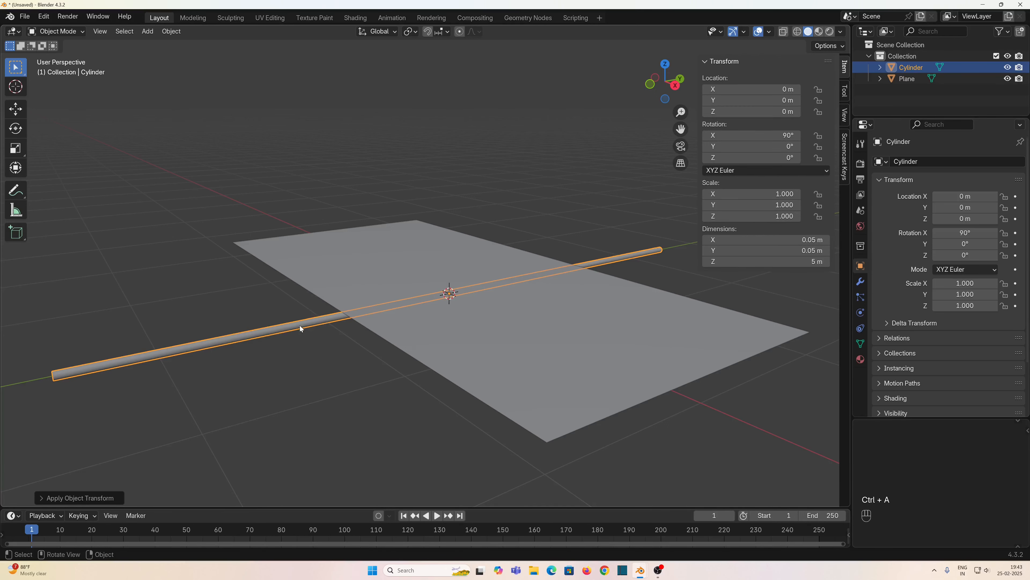
Add one loop cut around the middle of the rod in Edit Mode, working from the right orthographic view.
{"action": "key", "text": "KP_3"}
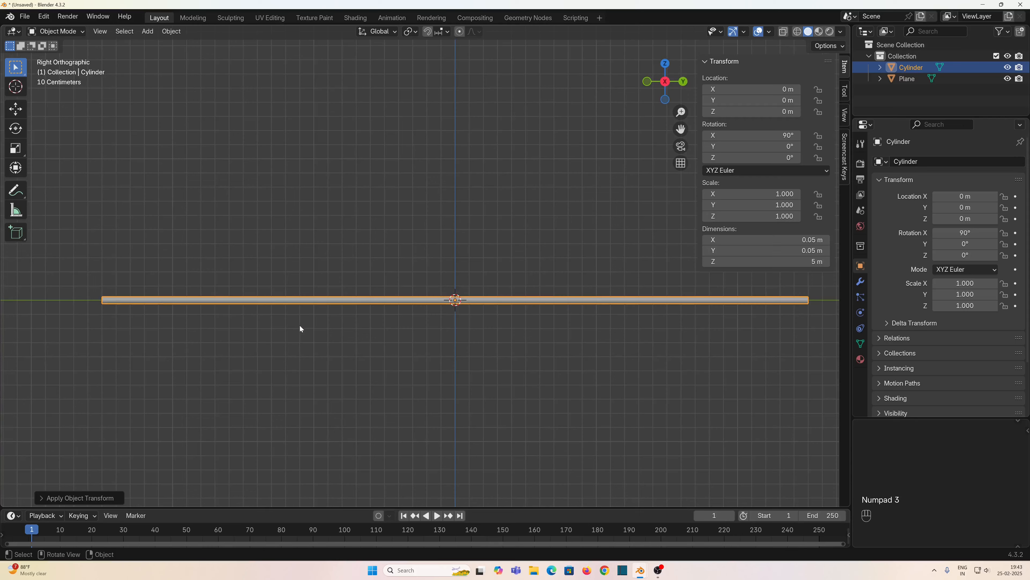
{"action": "scroll", "coordinate": [300, 326], "scroll_direction": "up", "scroll_amount": 5}
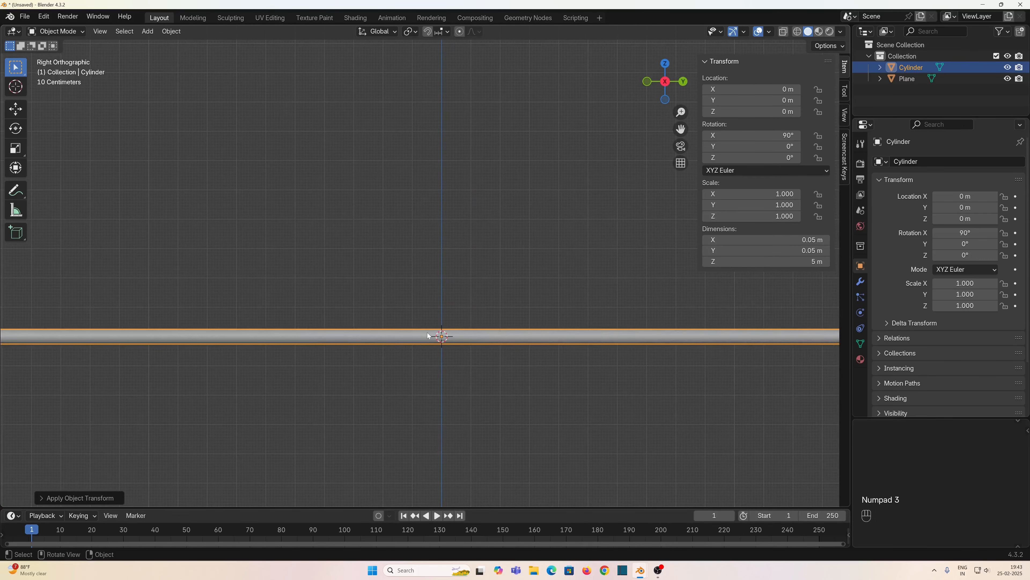
{"action": "key", "text": "Tab"}
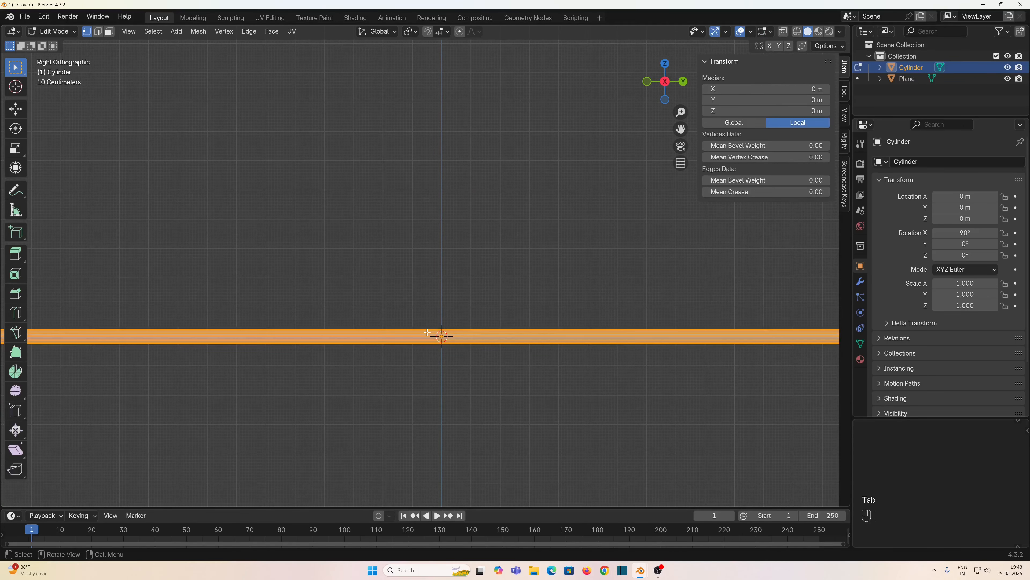
{"action": "key", "text": "ctrl"}
{"action": "key", "text": "ctrl+r"}
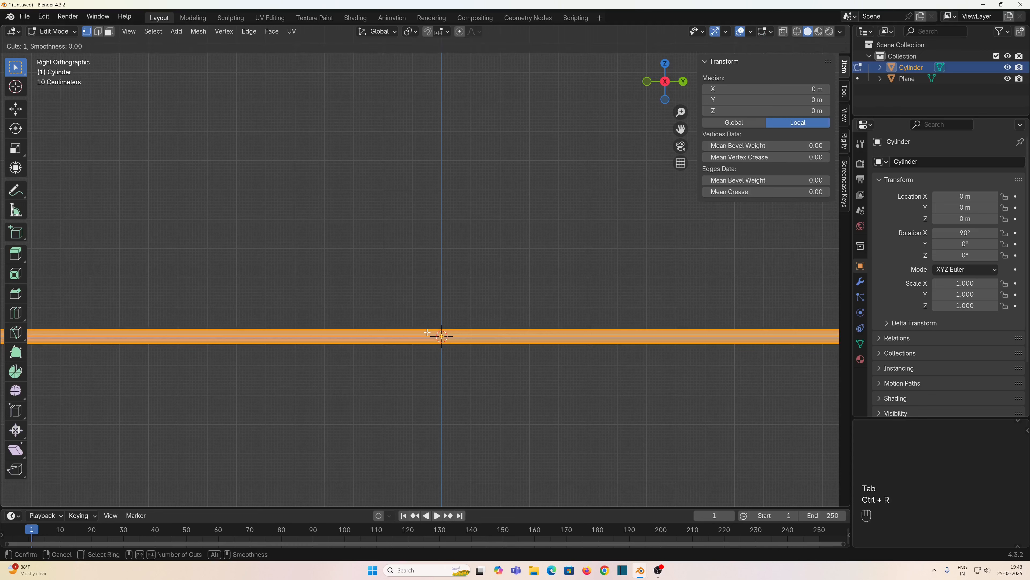
{"action": "left_click", "coordinate": [433, 337]}
{"action": "left_click", "coordinate": [439, 338]}
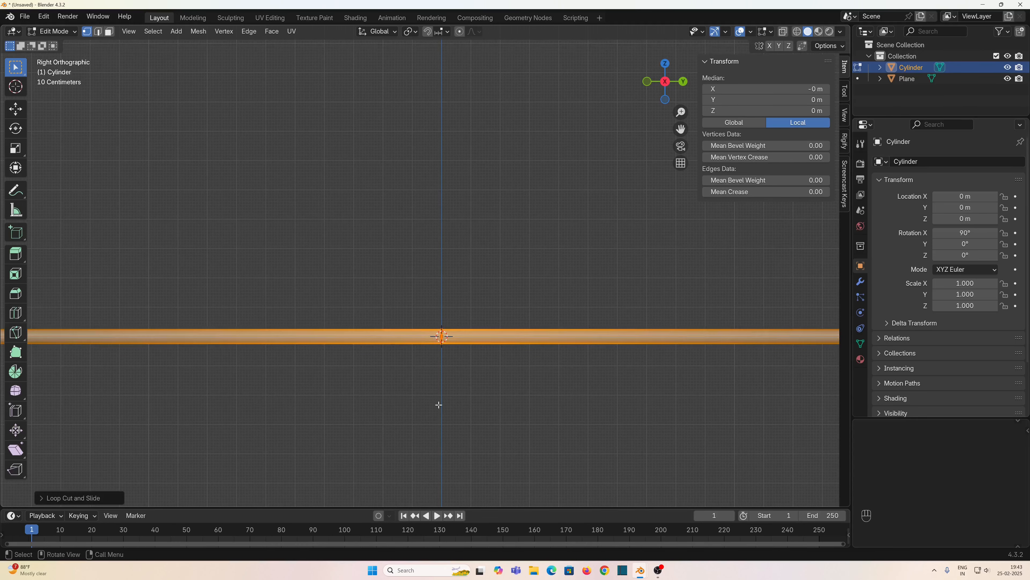
Move the rod's middle edge loop by -0.05 m along the Z axis.
{"action": "key", "text": "g"}
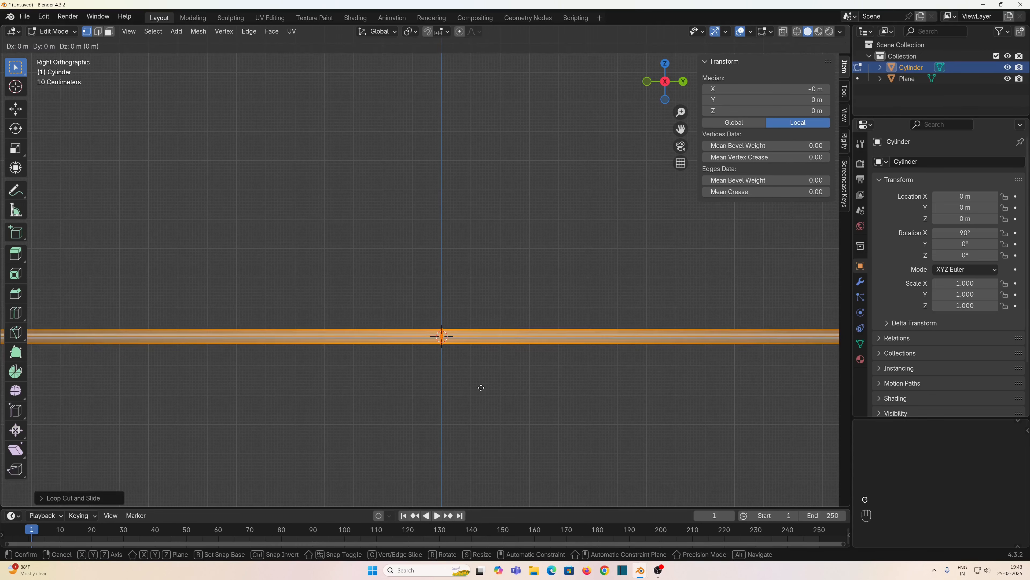
{"action": "type", "text": "z0.05-"}
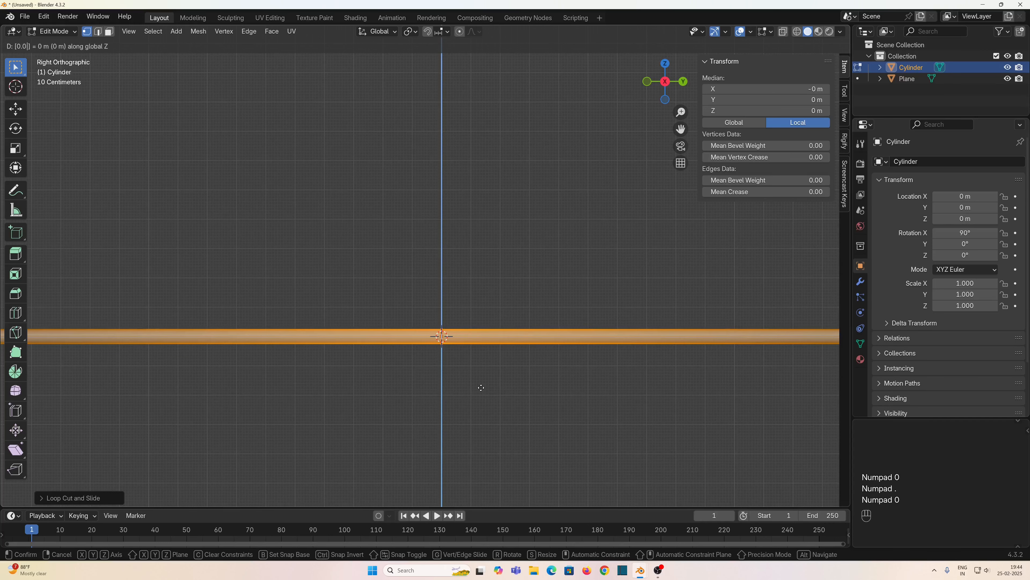
{"action": "key", "text": "KP_Enter"}
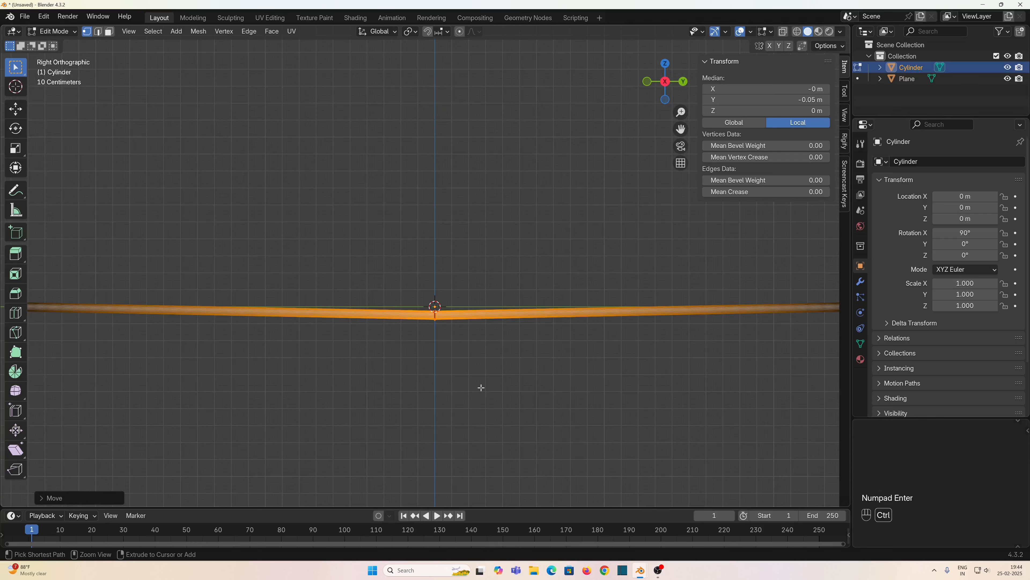
Bevel the rod's middle edge loop with a width of 2 m and 10 segments.
{"action": "key", "text": "ctrl+b"}
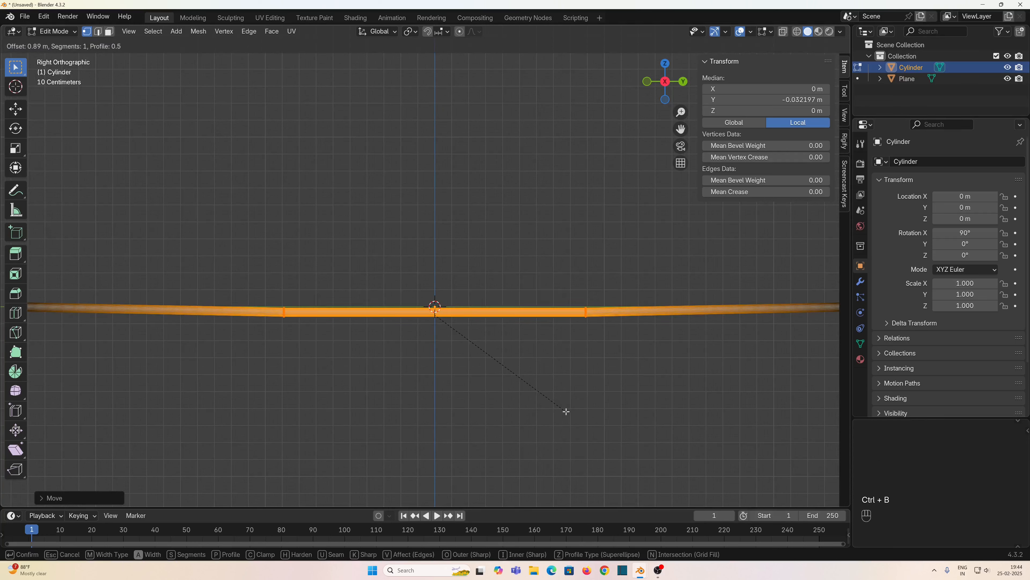
{"action": "left_click", "coordinate": [566, 410]}
{"action": "left_click", "coordinate": [79, 496]}
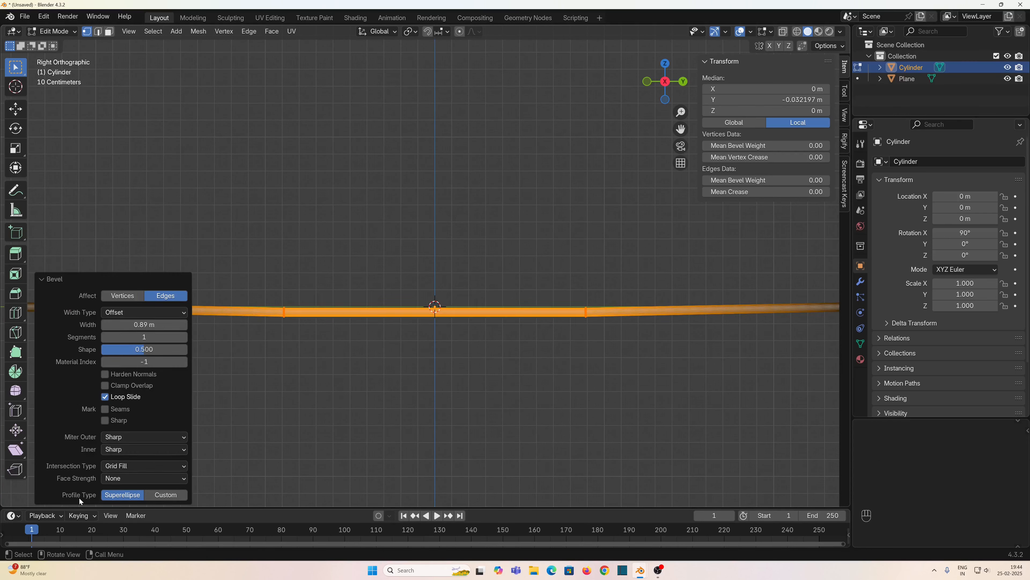
{"action": "left_click", "coordinate": [130, 324]}
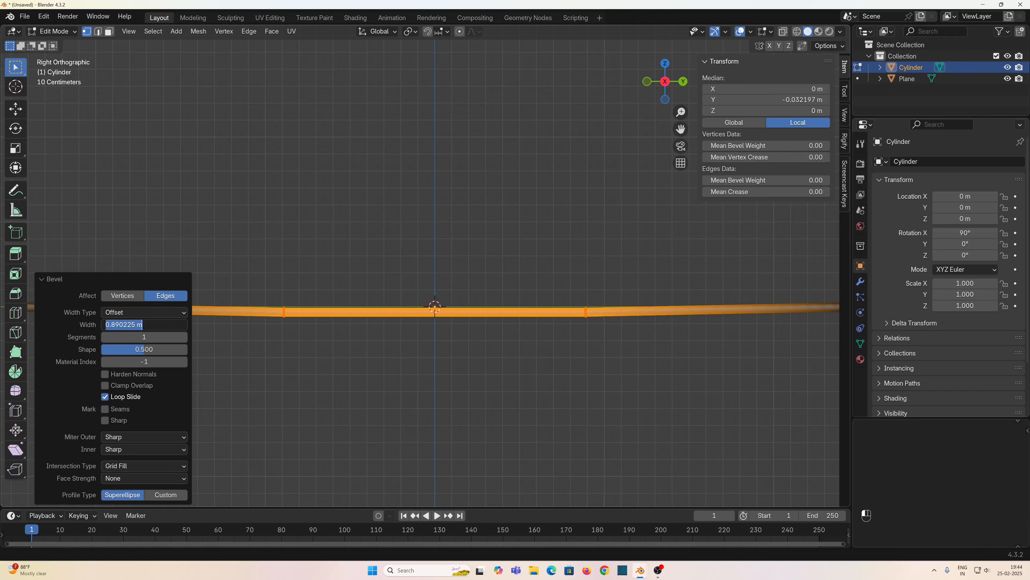
{"action": "type", "text": "2"}
{"action": "key", "text": "Return"}
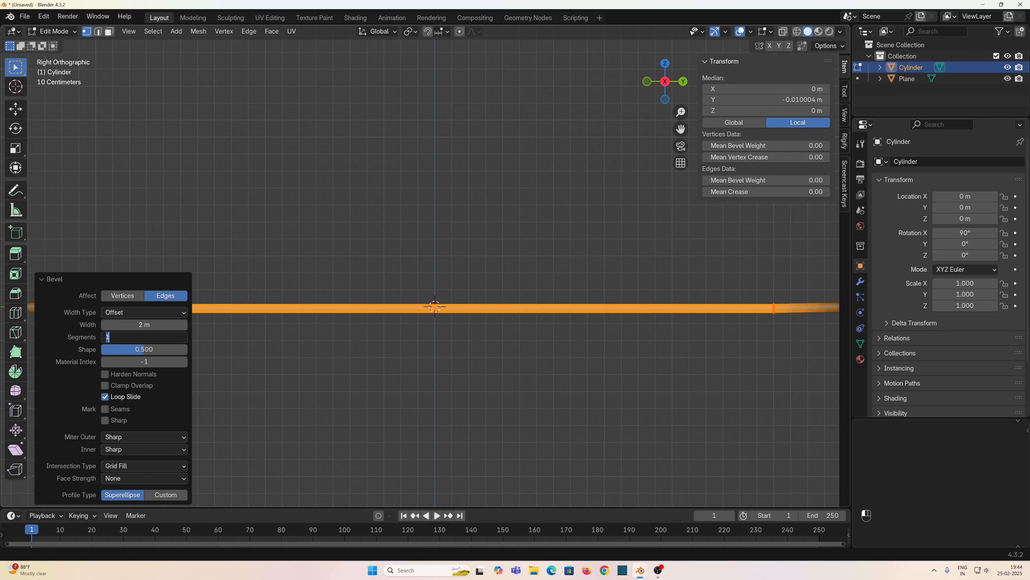
{"action": "type", "text": "10"}
{"action": "key", "text": "Return"}
{"action": "left_click", "coordinate": [55, 279]}
{"action": "scroll", "coordinate": [348, 351], "scroll_direction": "down", "scroll_amount": 3}
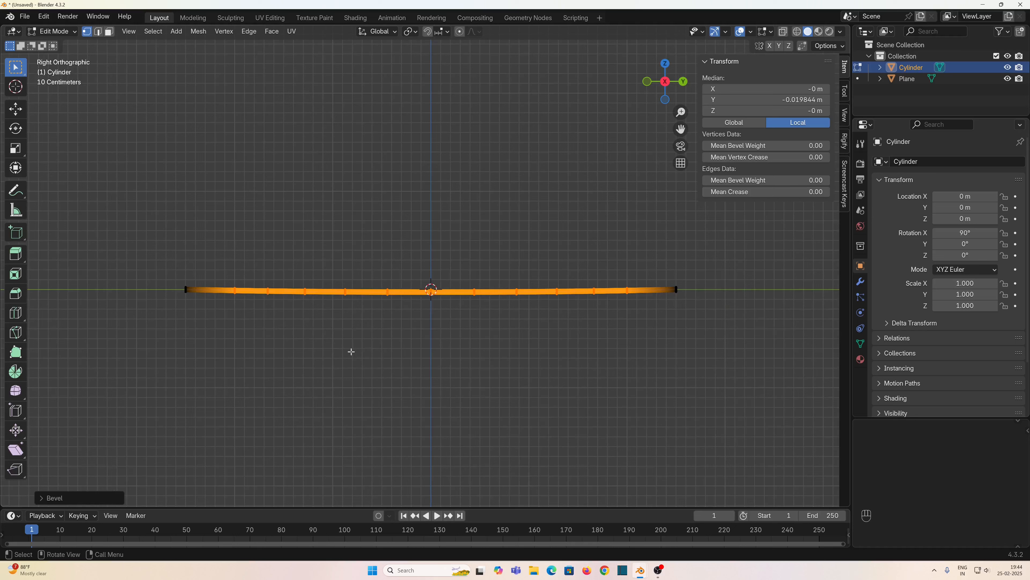
{"action": "middle_click_drag", "start_coordinate": [368, 350], "coordinate": [375, 359], "text": "shift"}
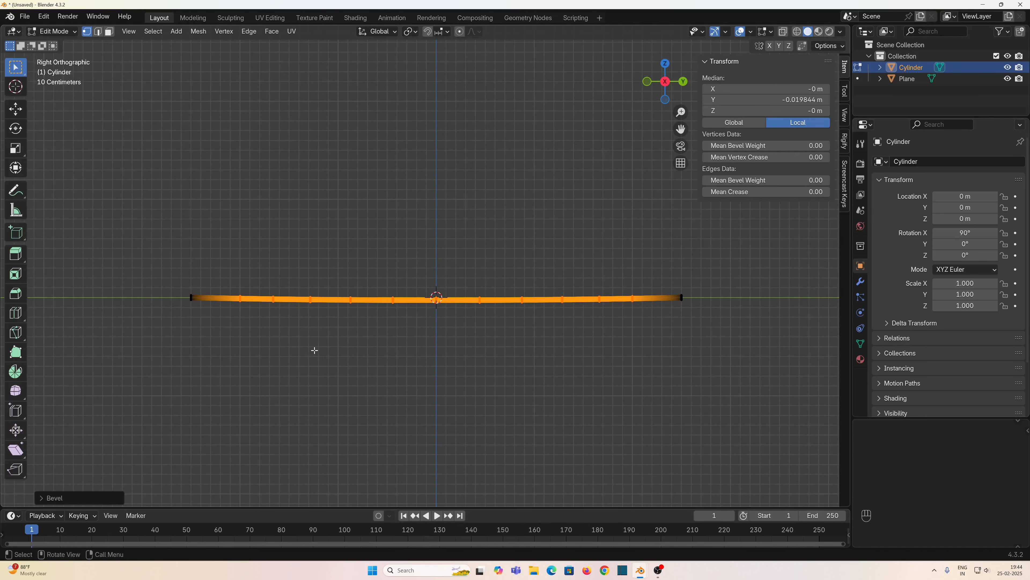
Return the rod to Object Mode, hide the viewport transform values and apply Shade Auto Smooth to it.
{"action": "key", "text": "n"}
{"action": "middle_click_drag", "start_coordinate": [314, 350], "coordinate": [203, 387]}
{"action": "key", "text": "Tab"}
{"action": "scroll", "coordinate": [340, 357], "scroll_direction": "up", "scroll_amount": 2}
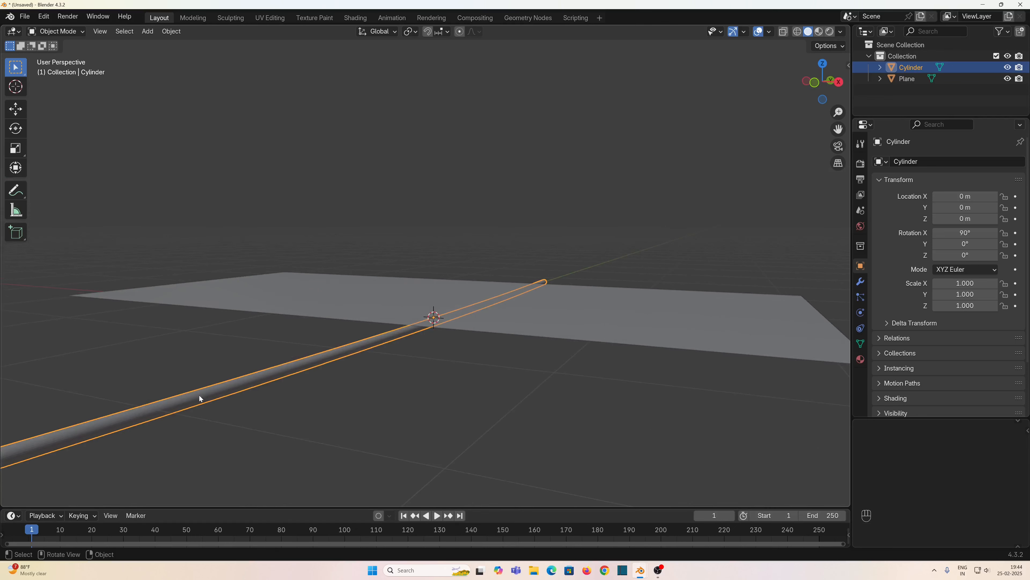
{"action": "right_click", "coordinate": [198, 395]}
{"action": "left_click", "coordinate": [189, 352]}
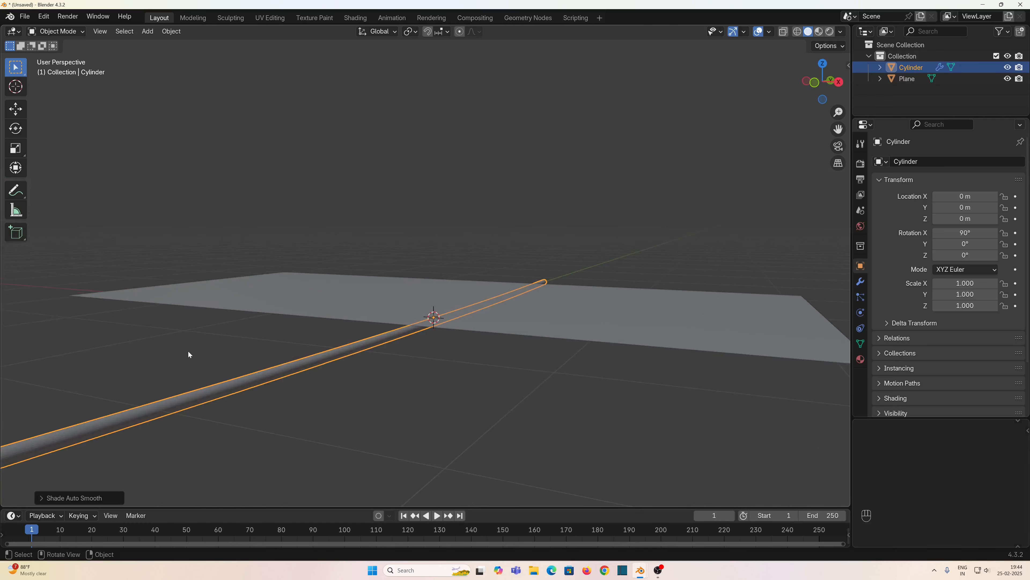
Apply Shade Smooth to the plane.
{"action": "left_click", "coordinate": [319, 300]}
{"action": "right_click", "coordinate": [320, 300]}
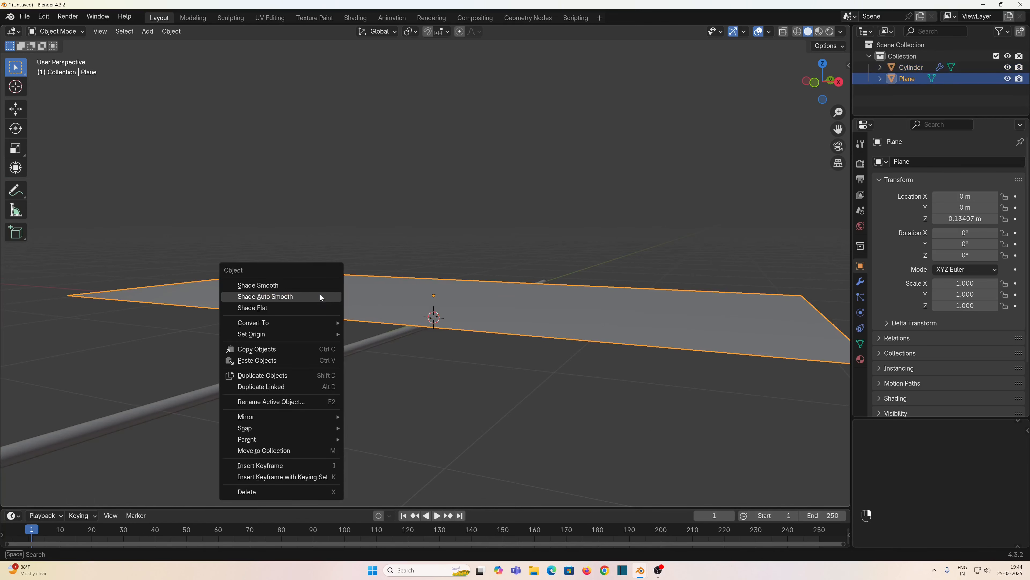
{"action": "left_click", "coordinate": [317, 284]}
Rotate the plane about 5.5° around the Z axis in the top orthographic view.
{"action": "middle_click_drag", "start_coordinate": [317, 283], "coordinate": [415, 485]}
{"action": "key", "text": "KP_7"}
{"action": "scroll", "coordinate": [391, 487], "scroll_direction": "down", "scroll_amount": 2}
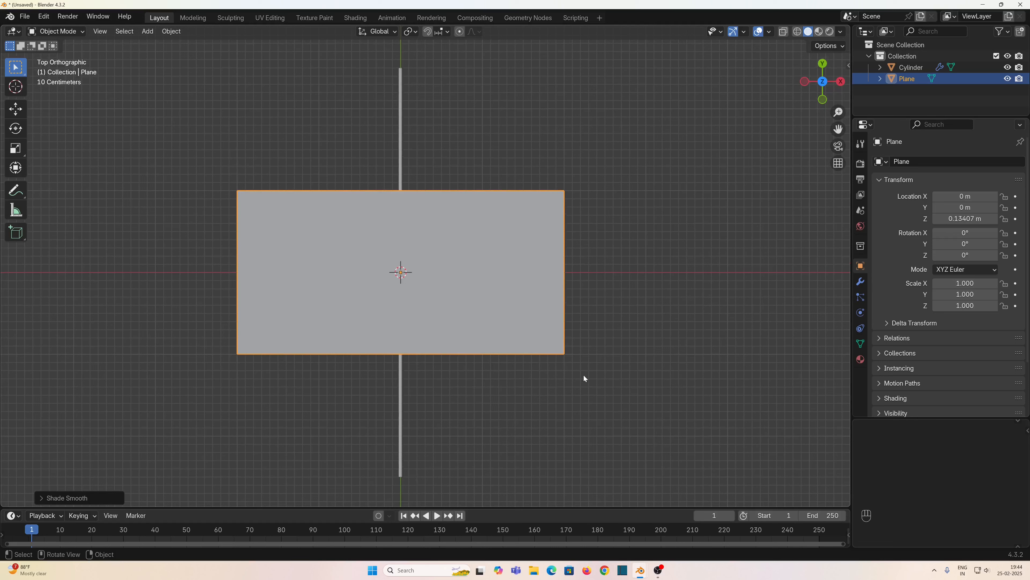
{"action": "key", "text": "r"}
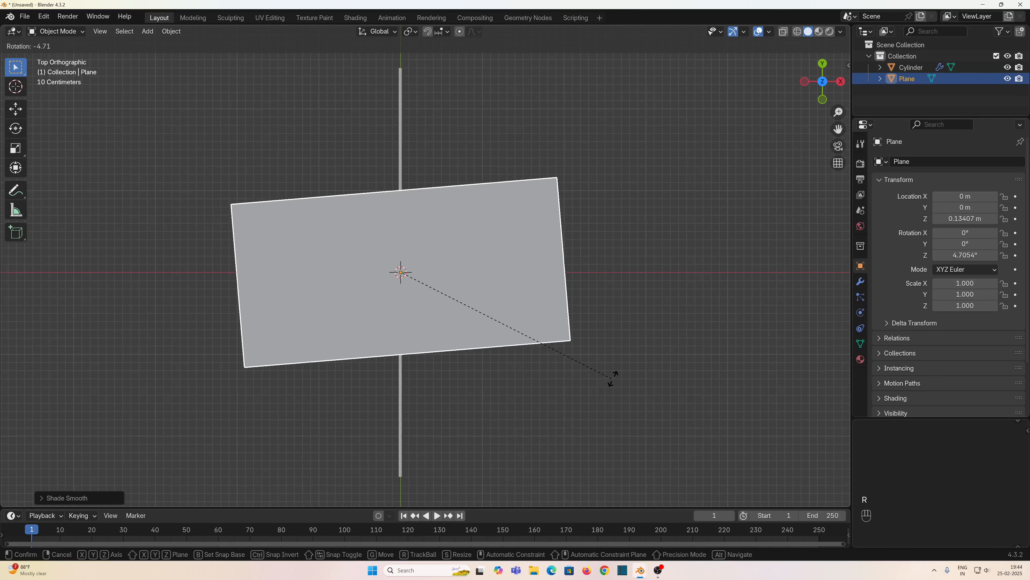
{"action": "left_click", "coordinate": [618, 379]}
Move the plane about -0.21 m along the X axis so it sits off-centre over the rod.
{"action": "key", "text": "g"}
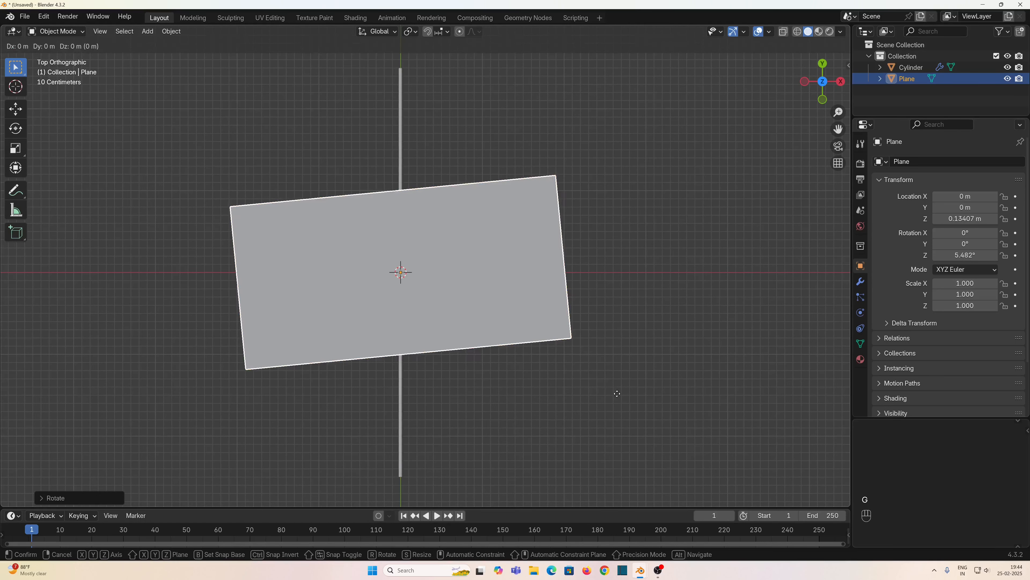
{"action": "key", "text": "x"}
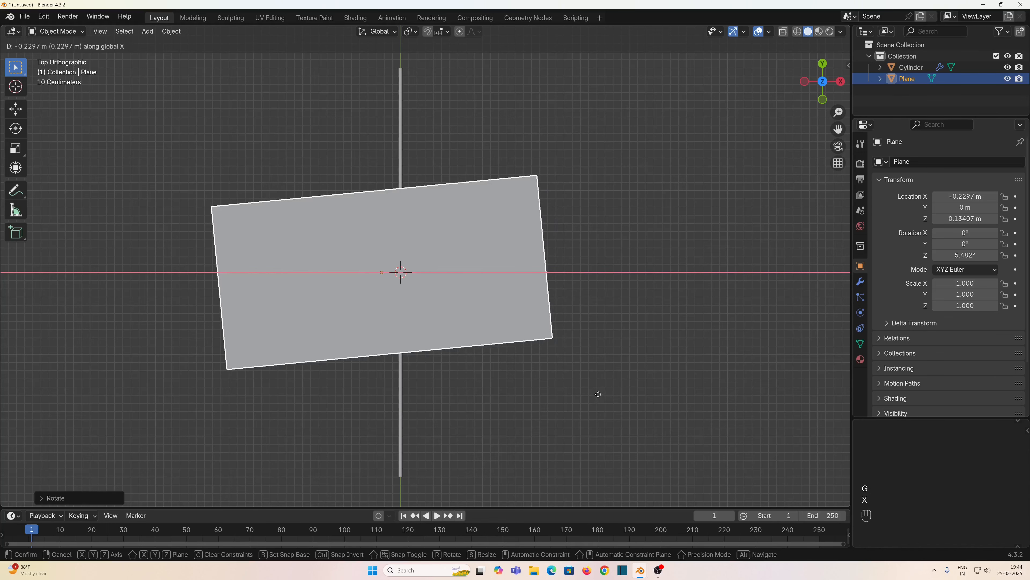
{"action": "left_click", "coordinate": [594, 395]}
Add Cloth physics to the plane.
{"action": "middle_click_drag", "start_coordinate": [594, 394], "coordinate": [458, 315]}
{"action": "scroll", "coordinate": [457, 311], "scroll_direction": "up", "scroll_amount": 2}
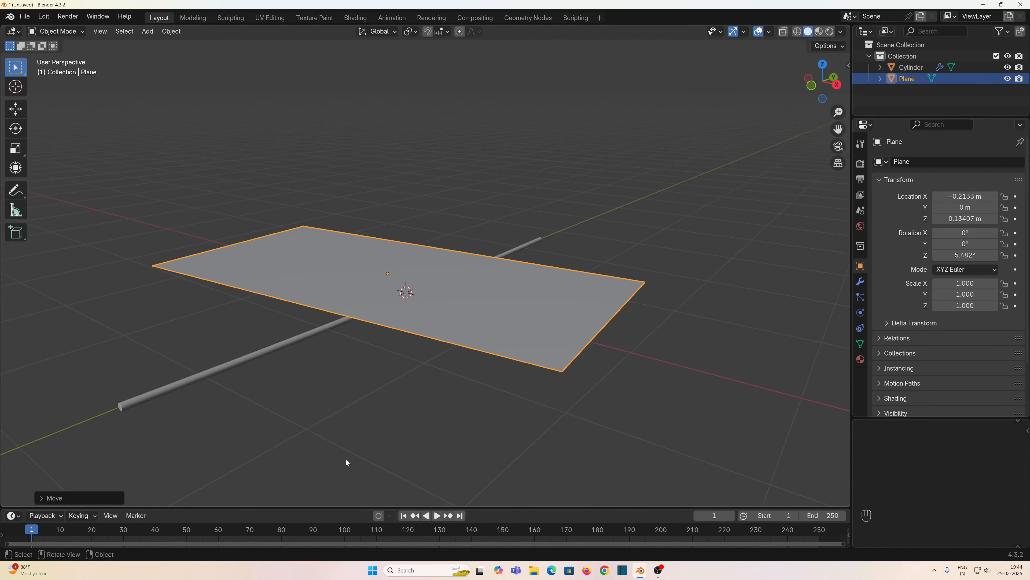
{"action": "middle_click_drag", "start_coordinate": [347, 463], "coordinate": [345, 444]}
{"action": "left_click", "coordinate": [466, 282]}
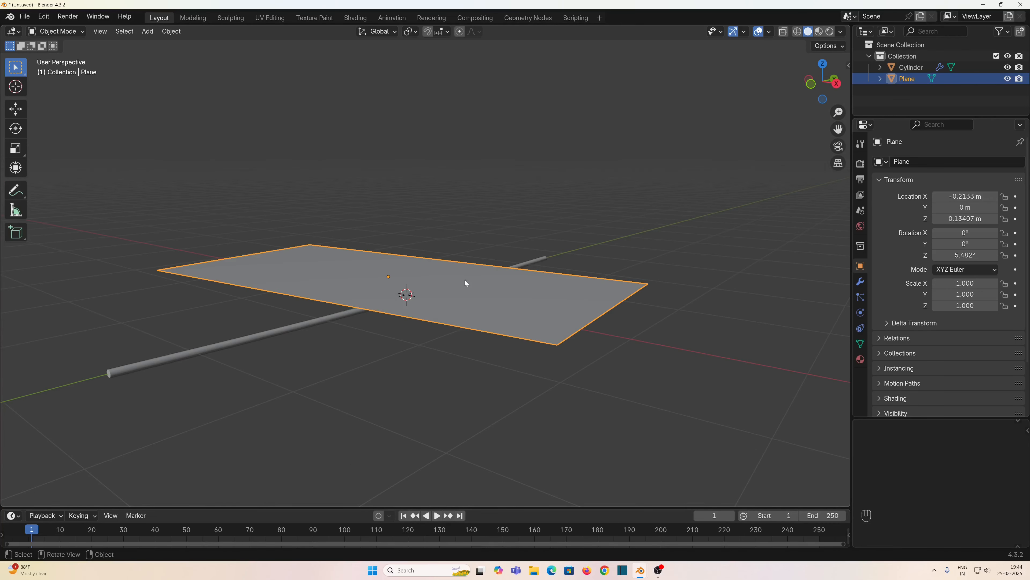
{"action": "left_click", "coordinate": [860, 312]}
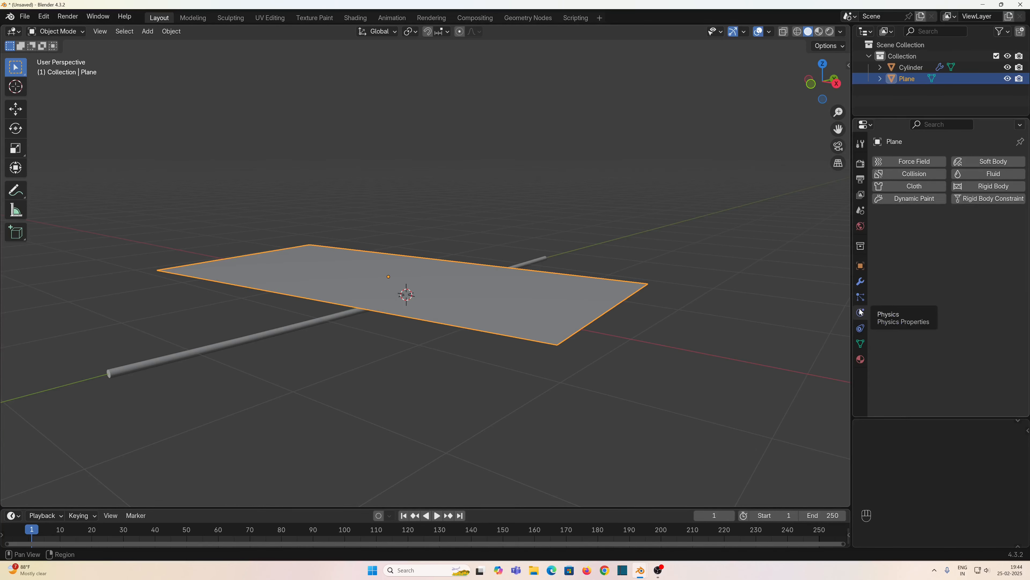
{"action": "left_click", "coordinate": [914, 186]}
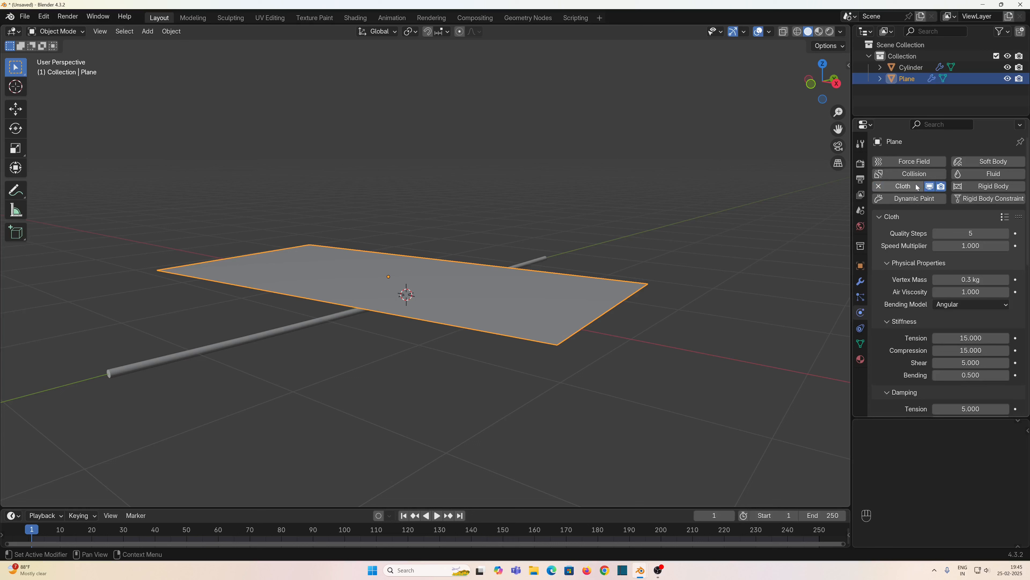
Add Collision physics to the rod and show the objects' transform values and dimensions in the viewport.
{"action": "left_click", "coordinate": [318, 326]}
{"action": "left_click", "coordinate": [904, 174]}
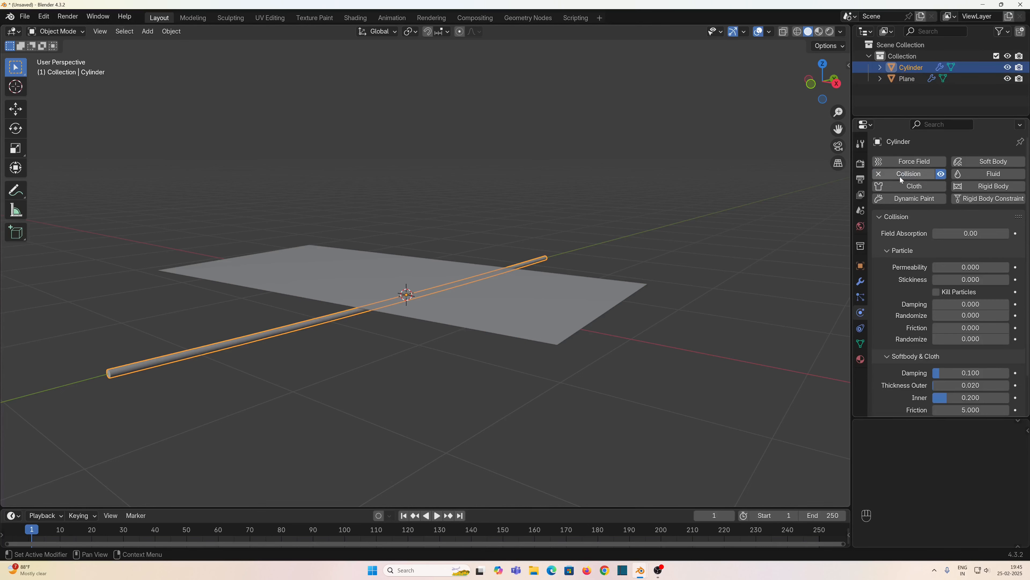
{"action": "key", "text": "n"}
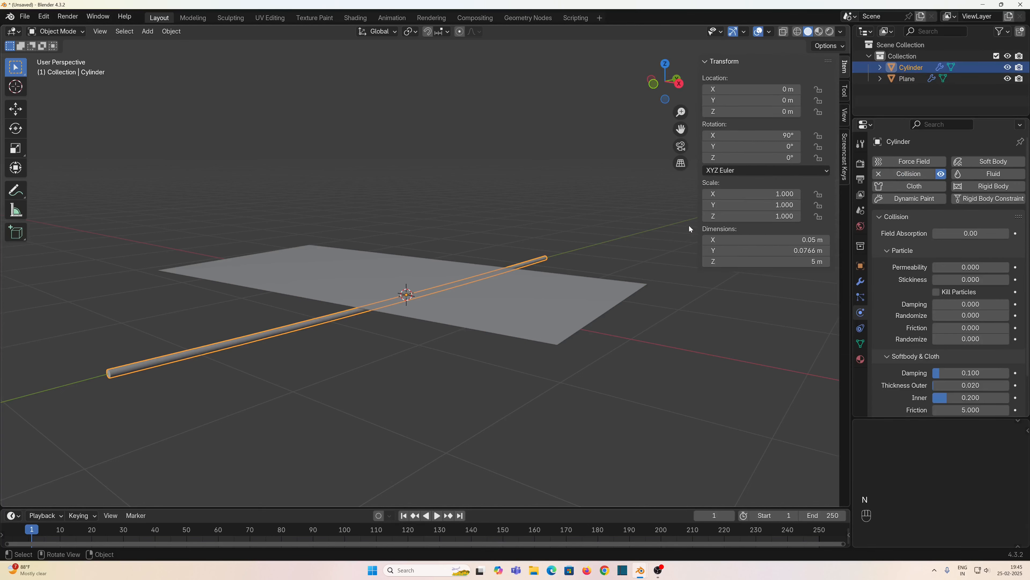
{"action": "left_click", "coordinate": [492, 306]}
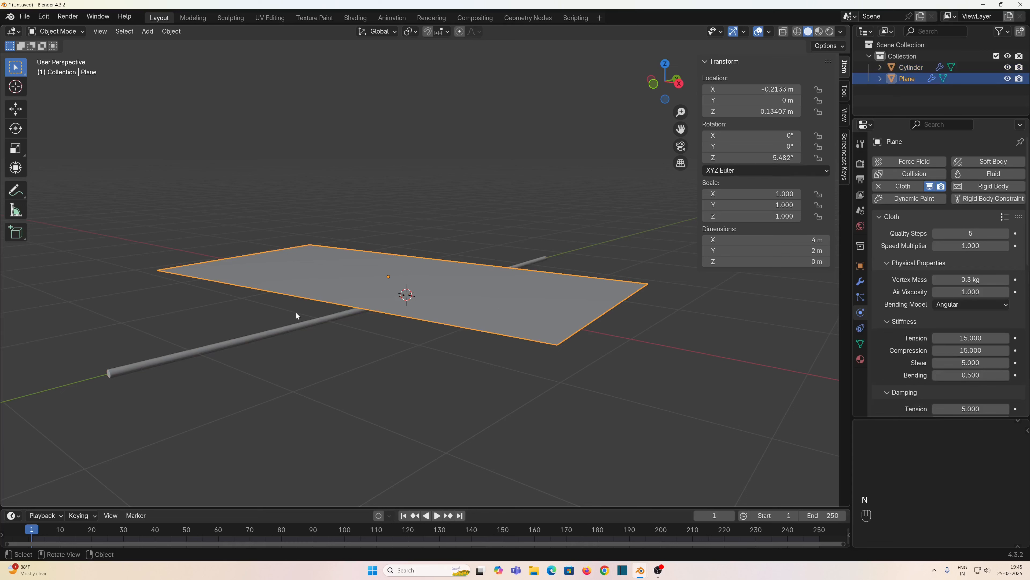
Set the outer thickness of the rod's Softbody & Cloth collision to 0.005.
{"action": "left_click", "coordinate": [226, 346]}
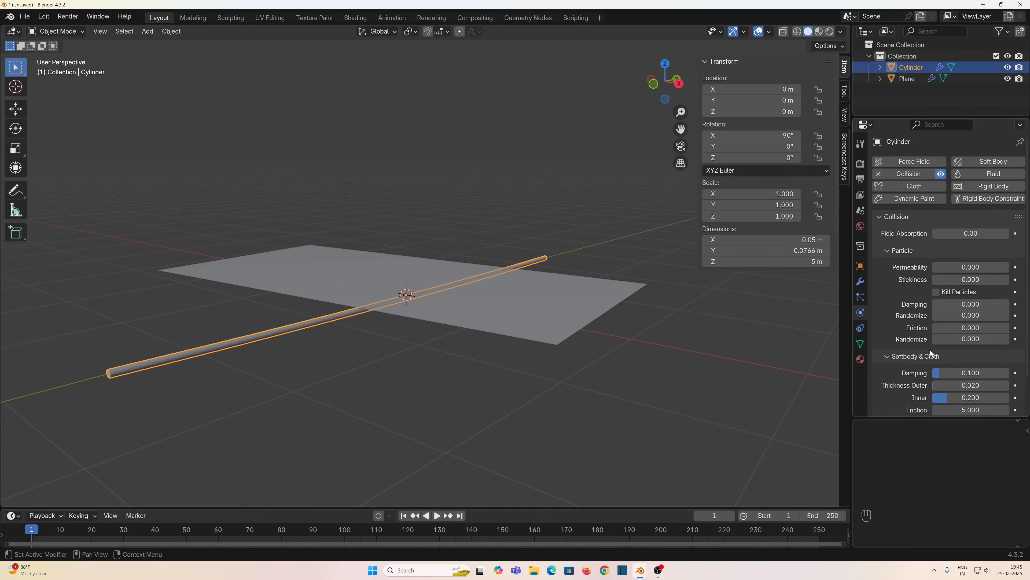
{"action": "scroll", "coordinate": [889, 356], "scroll_direction": "down", "scroll_amount": 3}
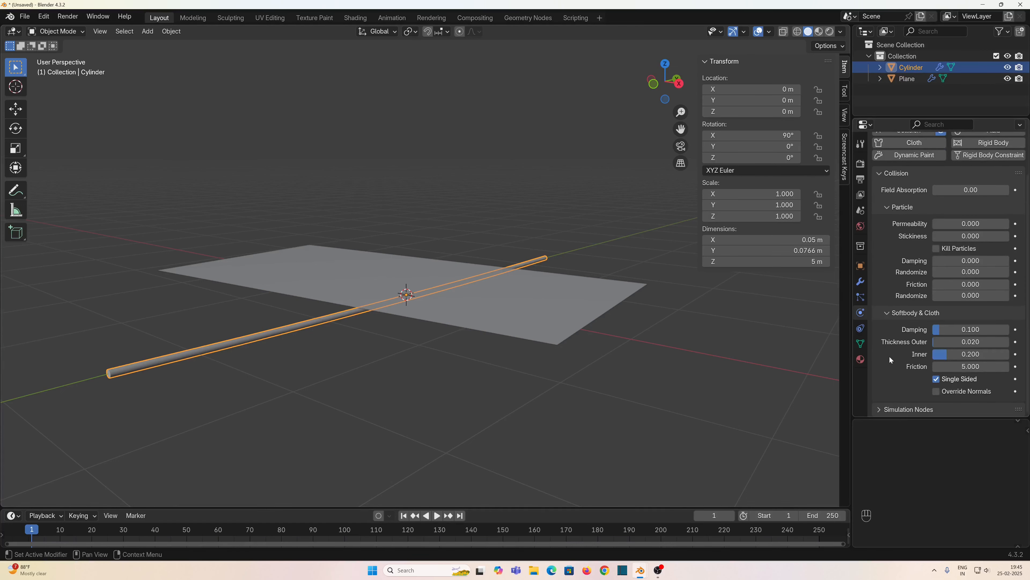
{"action": "left_click", "coordinate": [957, 343]}
{"action": "type", "text": "0."}
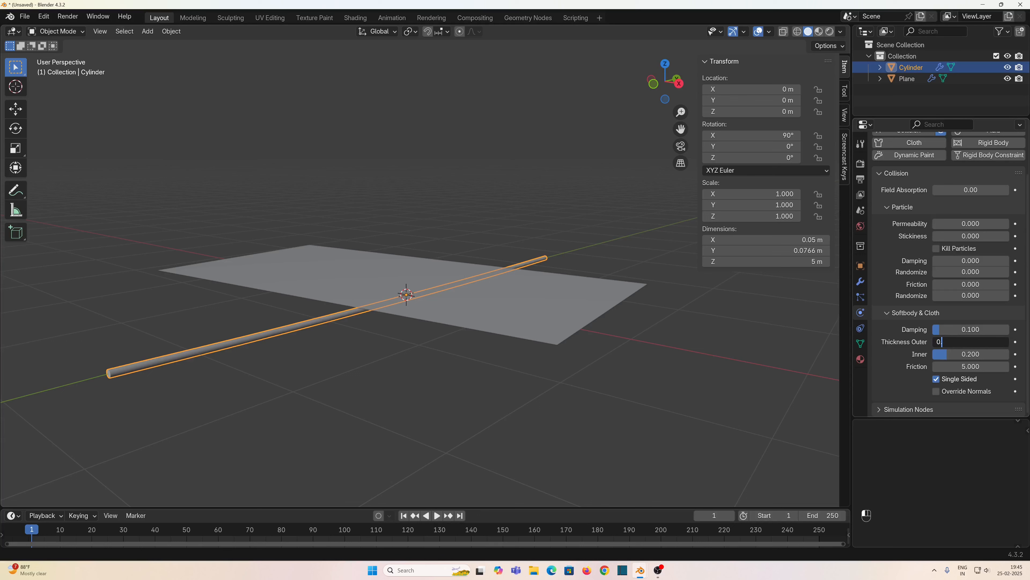
{"action": "type", "text": "005"}
{"action": "key", "text": "Return"}
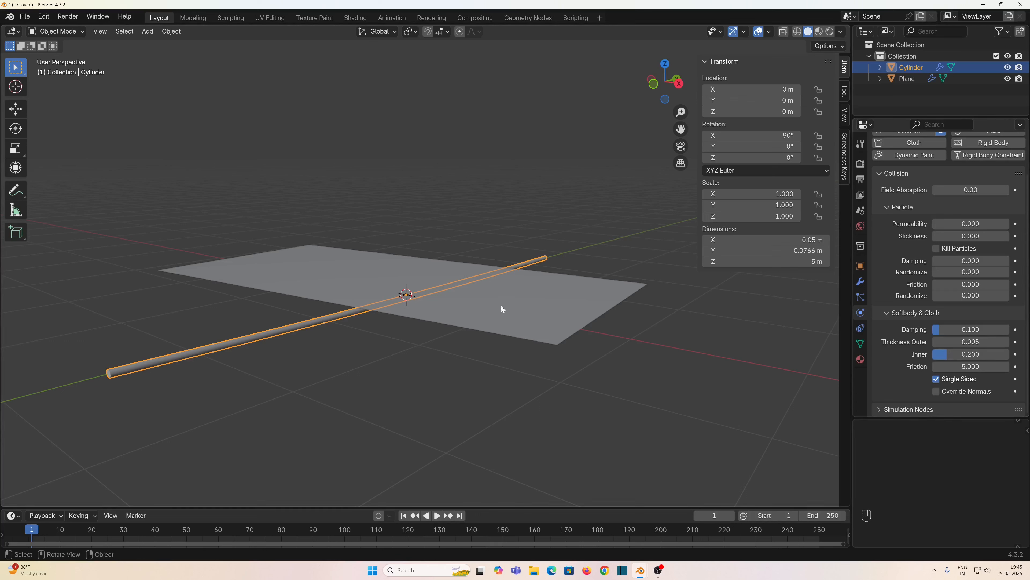
Set the plane's cloth quality steps to 10 and its vertex mass to 0.1 kg.
{"action": "left_click", "coordinate": [502, 306]}
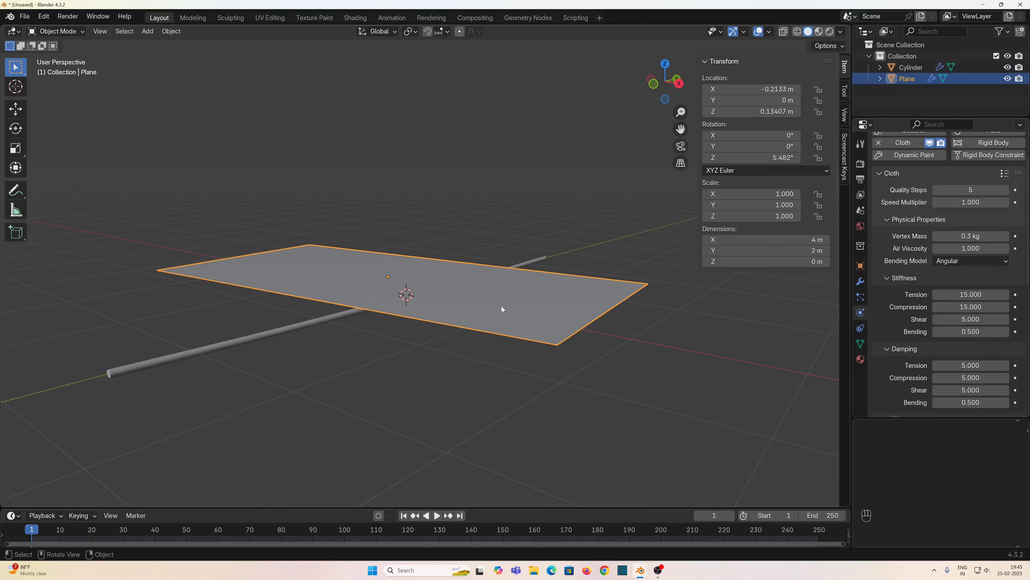
{"action": "double_click", "coordinate": [971, 190]}
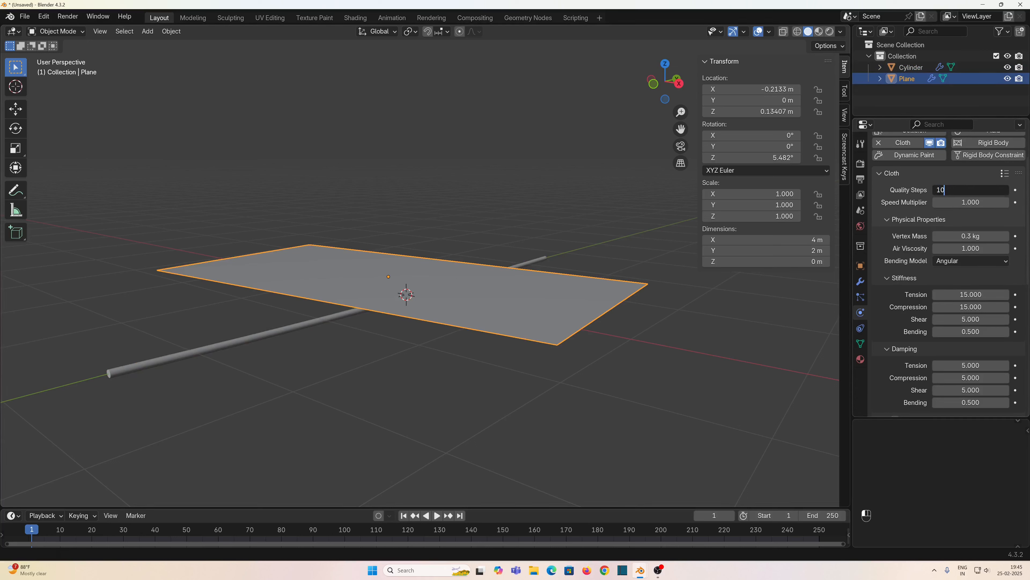
{"action": "key", "text": "Return"}
{"action": "left_click", "coordinate": [971, 236]}
{"action": "type", "text": "0.1"}
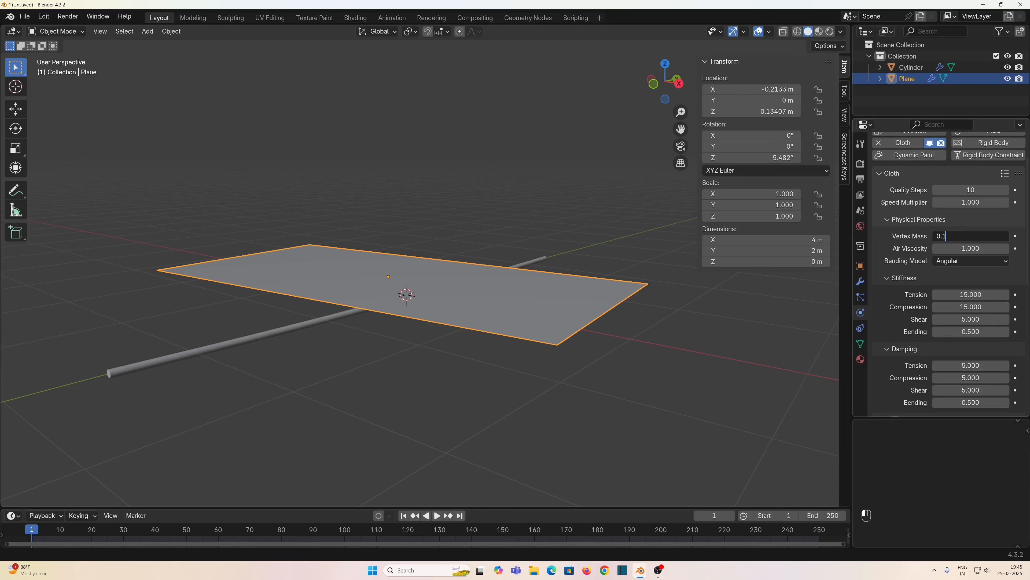
{"action": "key", "text": "Return"}
Set the plane's cloth collision quality to 6 and its object collision distance to 0.005 m.
{"action": "scroll", "coordinate": [878, 317], "scroll_direction": "down", "scroll_amount": 12}
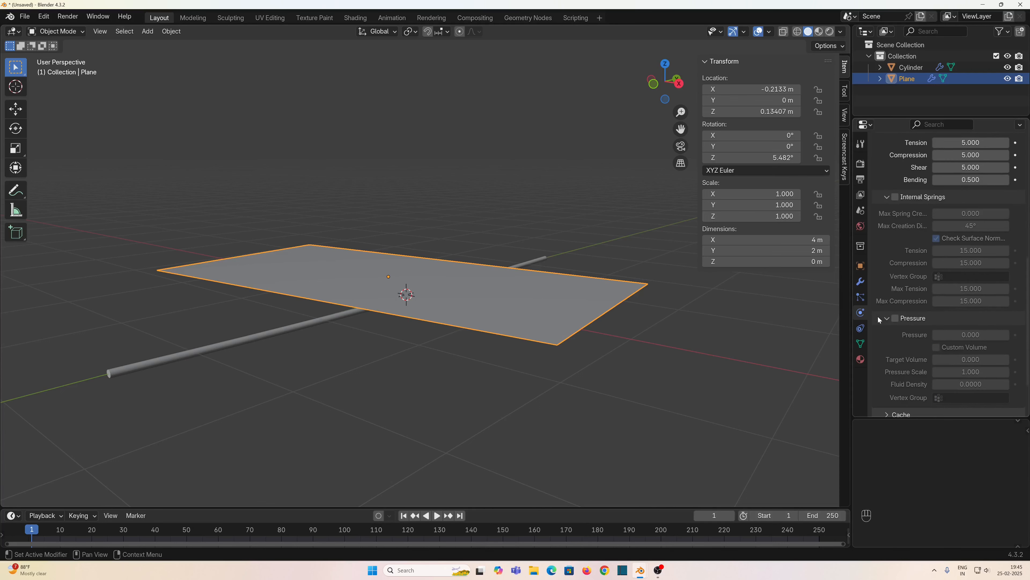
{"action": "left_click", "coordinate": [900, 383]}
{"action": "scroll", "coordinate": [910, 317], "scroll_direction": "down", "scroll_amount": 8}
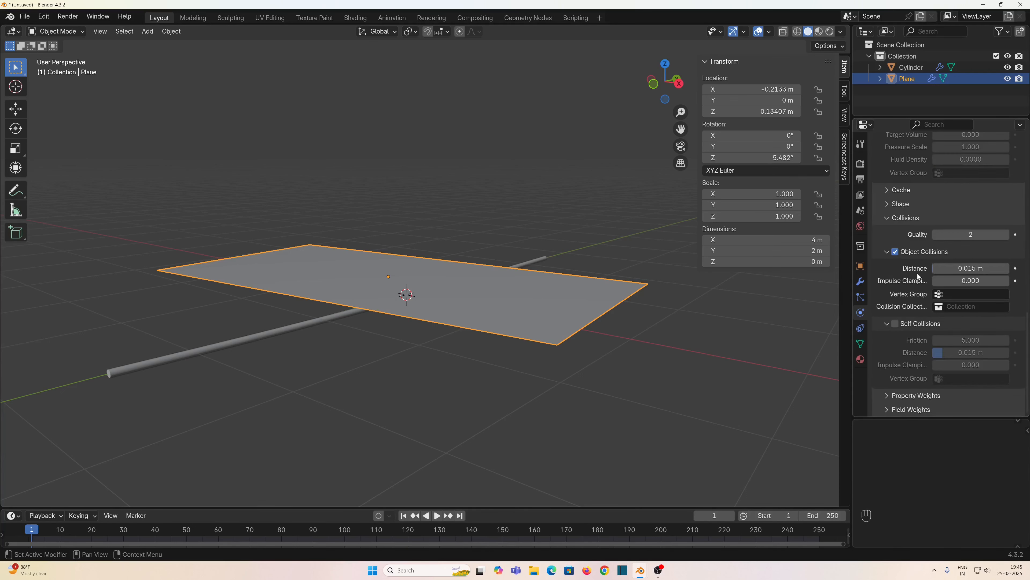
{"action": "left_click", "coordinate": [996, 234]}
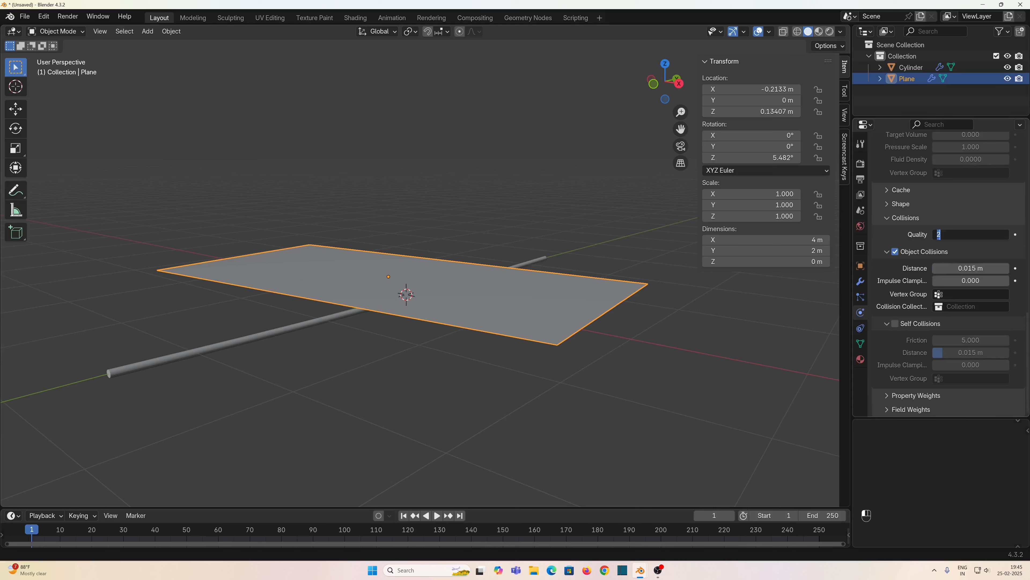
{"action": "type", "text": "6"}
{"action": "key", "text": "Tab"}
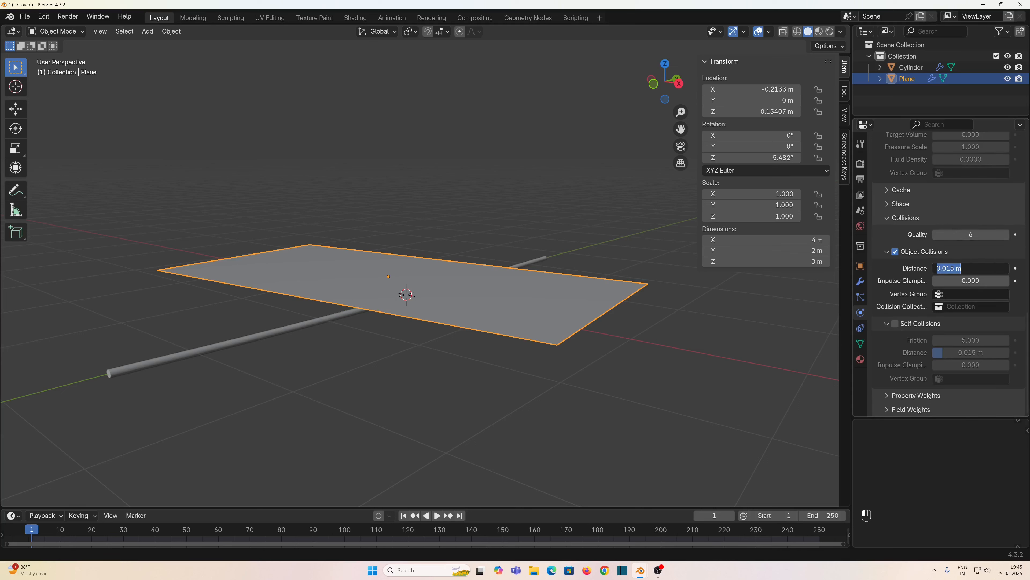
{"action": "type", "text": "0.005"}
{"action": "key", "text": "Return"}
Enable self collisions for the plane's cloth with a distance of 0.005 m.
{"action": "left_click", "coordinate": [895, 324]}
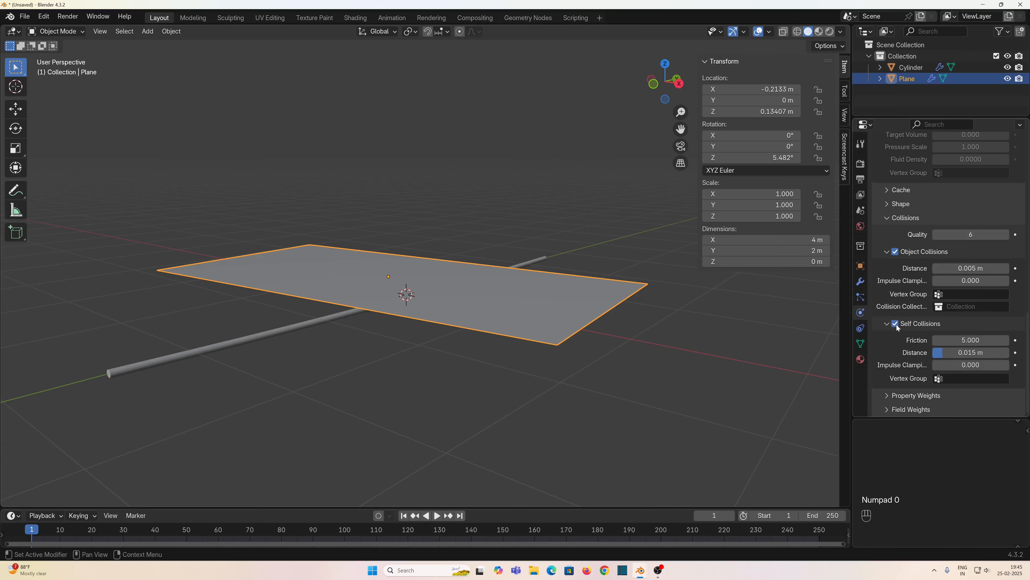
{"action": "left_click", "coordinate": [966, 352]}
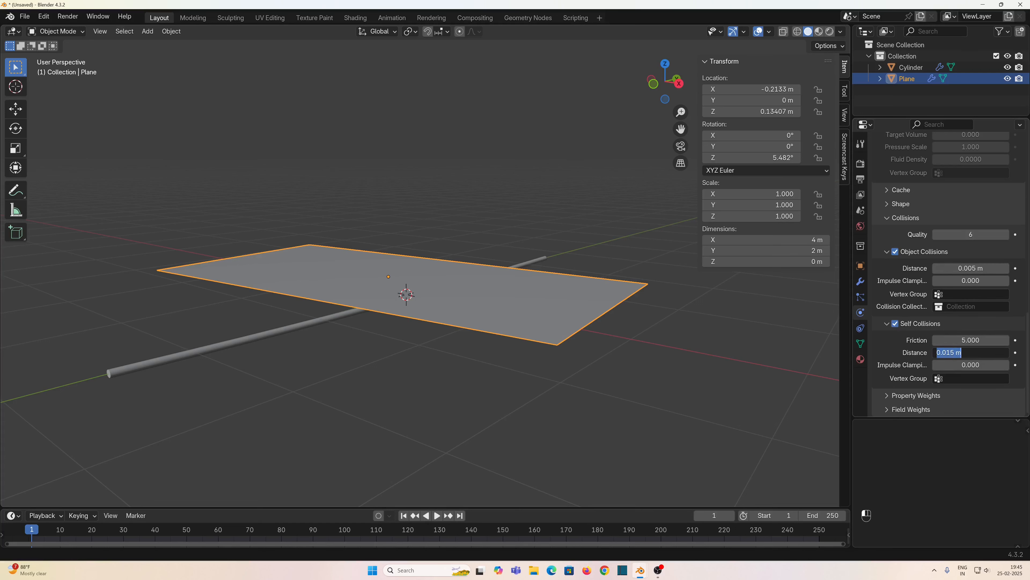
{"action": "type", "text": "0.005"}
{"action": "key", "text": "Return"}
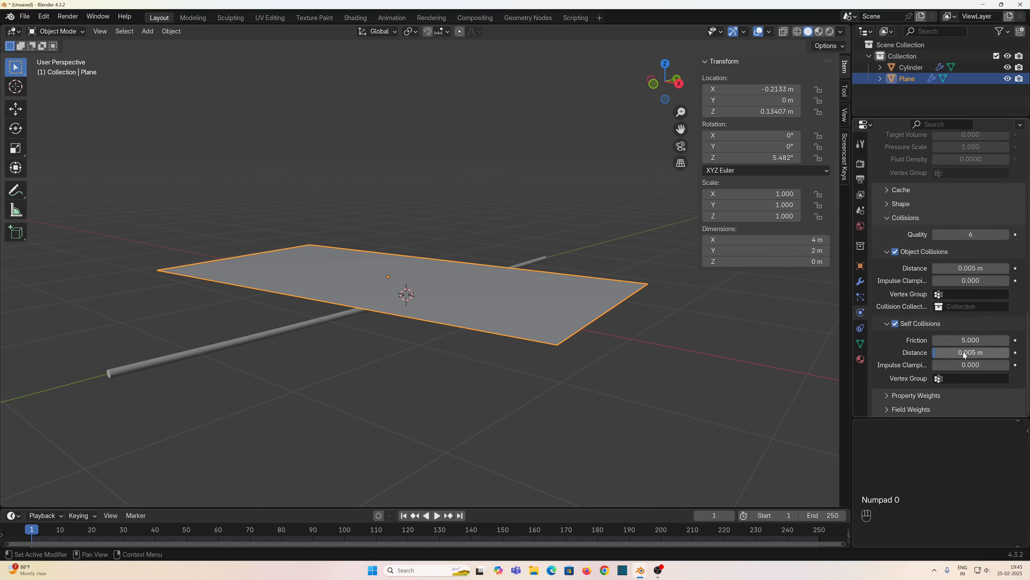
Set the friction of the rod's Softbody & Cloth collision to 8.
{"action": "left_click", "coordinate": [301, 325]}
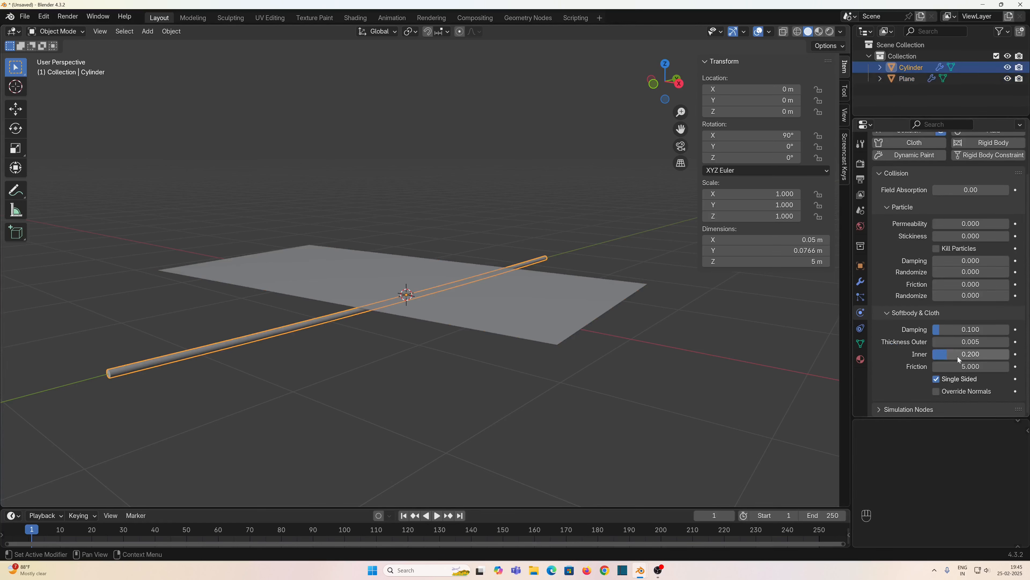
{"action": "left_click", "coordinate": [971, 367]}
{"action": "type", "text": "8"}
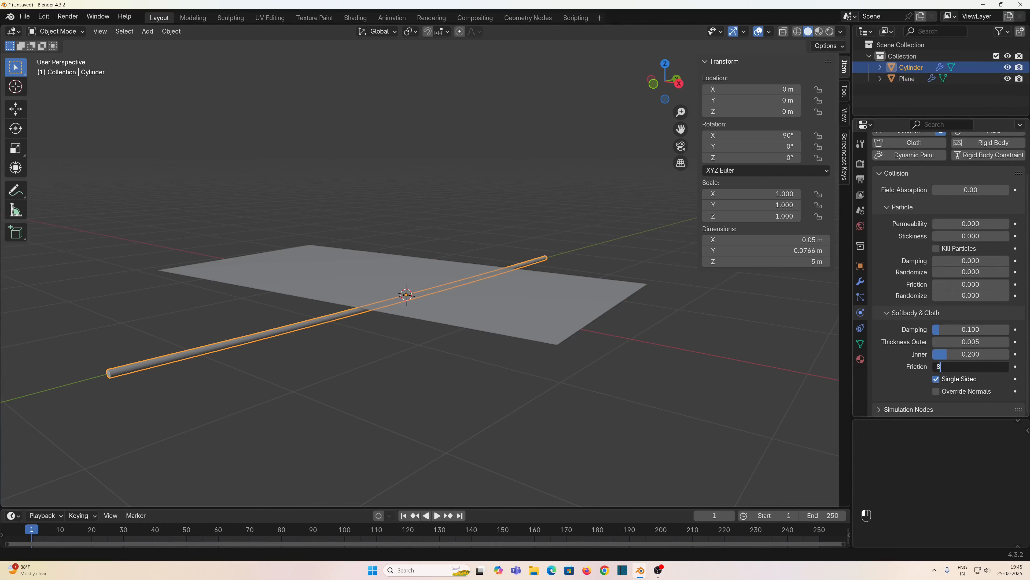
{"action": "key", "text": "Return"}
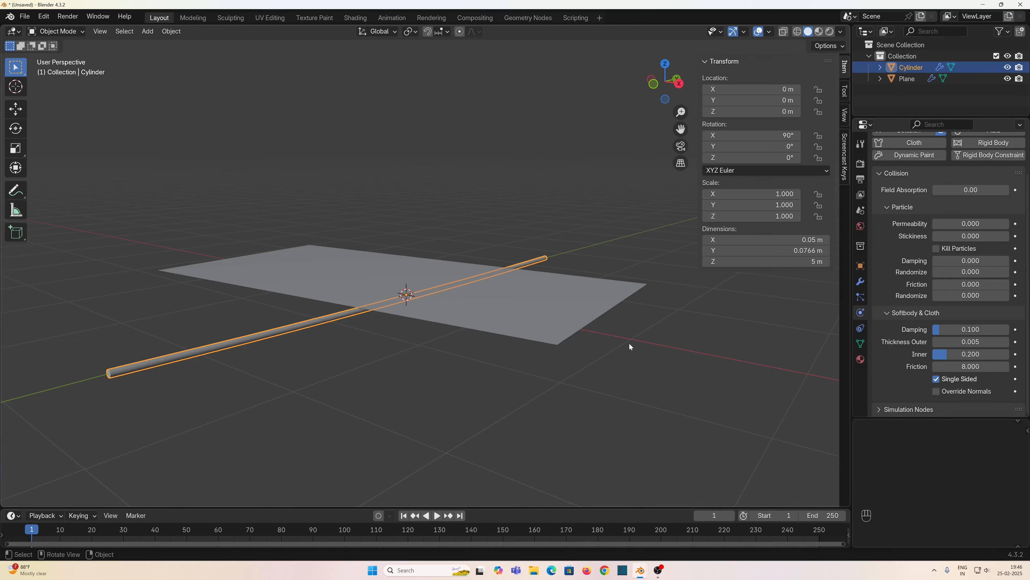
Play the cloth simulation past frame 80 and inspect how the plane drapes over the rod.
{"action": "key", "text": "n"}
{"action": "key", "text": "space"}
{"action": "scroll", "coordinate": [456, 359], "scroll_direction": "up", "scroll_amount": 2}
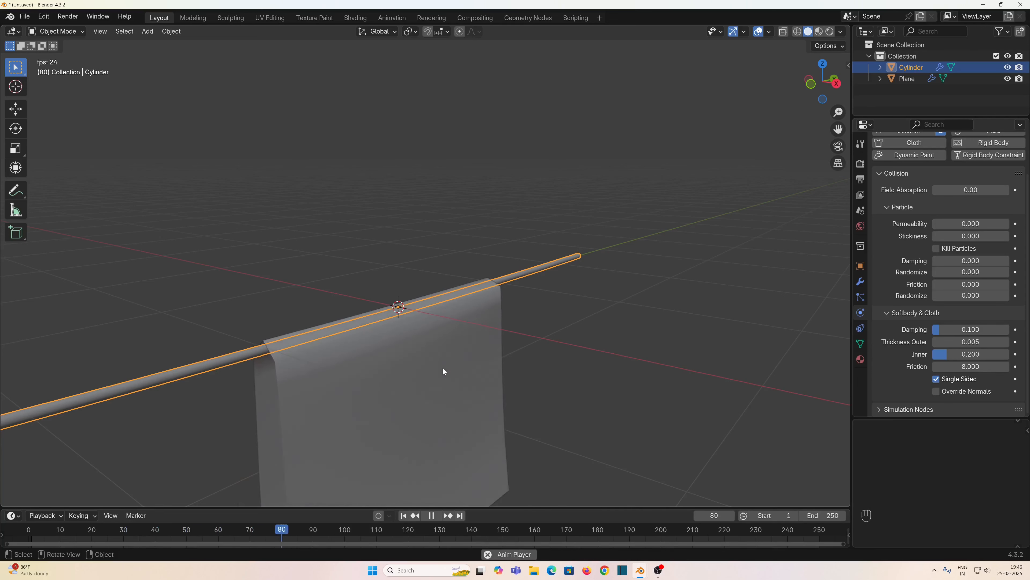
{"action": "key", "text": "space"}
{"action": "scroll", "coordinate": [443, 370], "scroll_direction": "down", "scroll_amount": 1}
{"action": "mouse_move", "coordinate": [442, 369]}
{"action": "middle_mouse_down"}
{"action": "mouse_move", "coordinate": [436, 404]}
{"action": "mouse_move", "coordinate": [435, 361]}
{"action": "middle_mouse_up"}
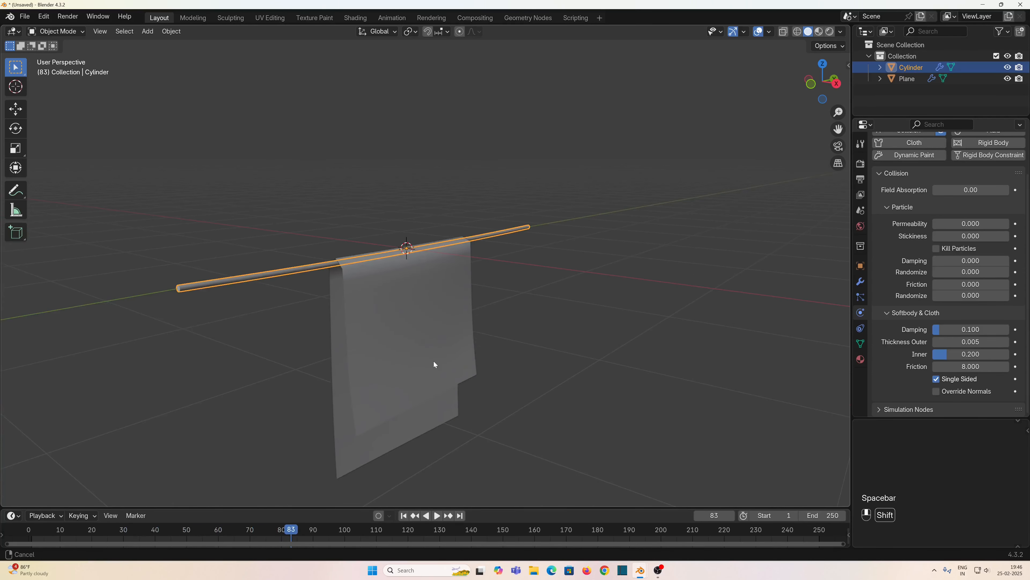
Return to frame 1 and give the plane a Subdivision Surface modifier with 2 viewport levels, placed before its Cloth modifier.
{"action": "left_click", "coordinate": [382, 442]}
{"action": "left_click", "coordinate": [403, 516]}
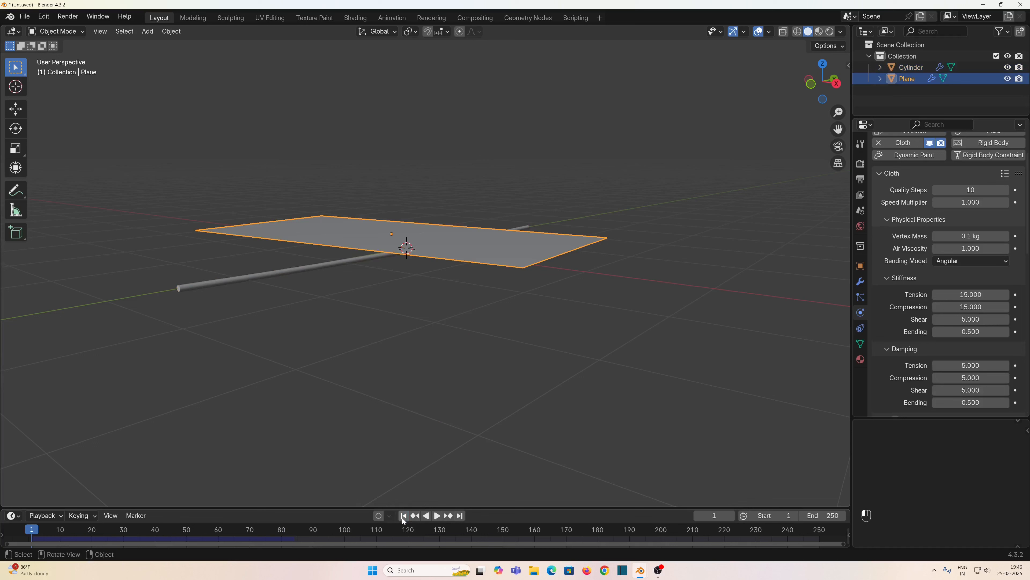
{"action": "left_click", "coordinate": [862, 282]}
{"action": "left_click", "coordinate": [935, 161]}
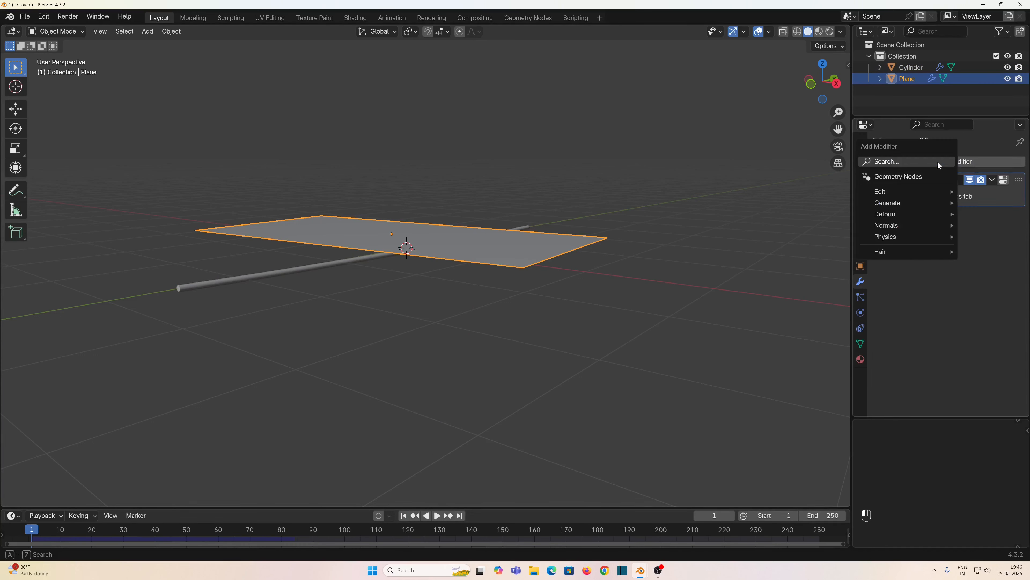
{"action": "mouse_move", "coordinate": [907, 205]}
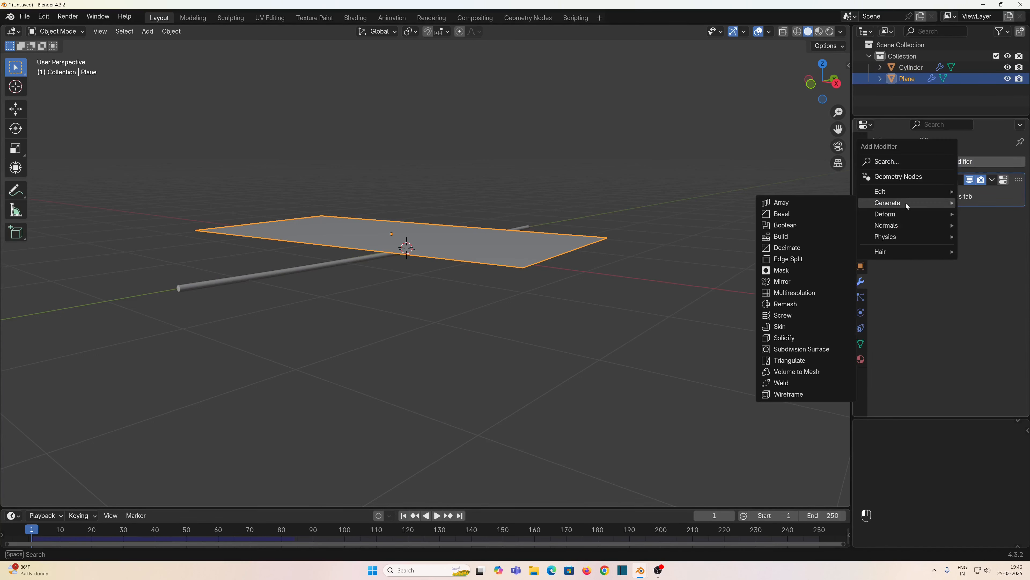
{"action": "left_click", "coordinate": [796, 349]}
{"action": "left_click", "coordinate": [1006, 246]}
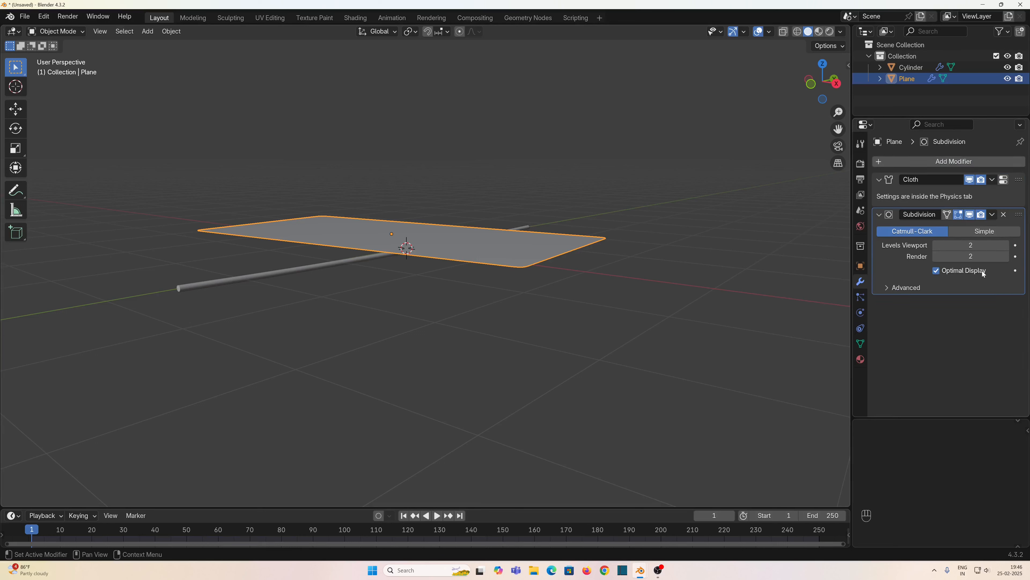
{"action": "left_click_drag", "start_coordinate": [1019, 214], "coordinate": [1020, 178]}
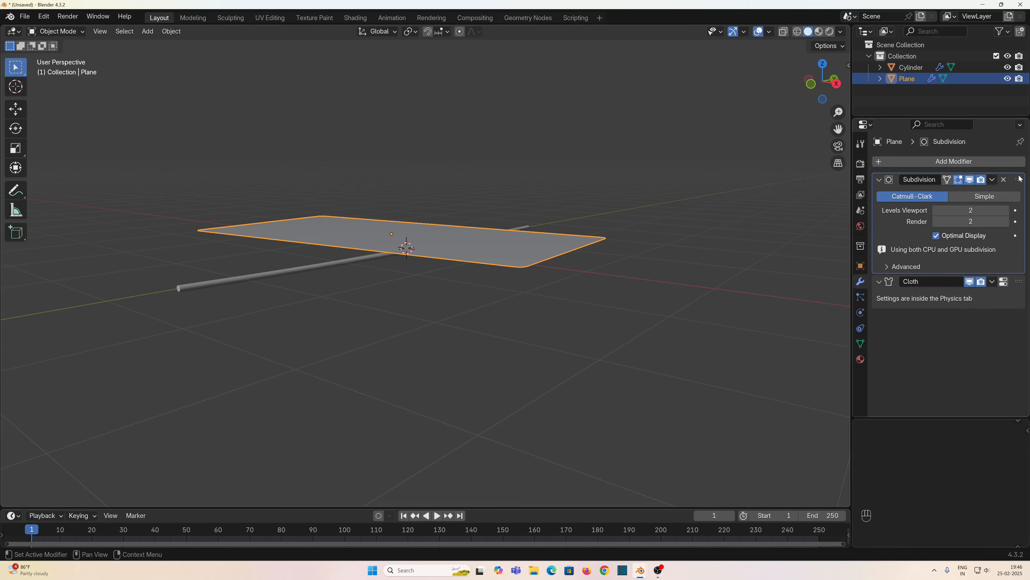
Add a second Subdivision Surface modifier to the plane after the Cloth modifier, keeping 1 viewport level.
{"action": "left_click", "coordinate": [951, 162]}
{"action": "mouse_move", "coordinate": [929, 163]}
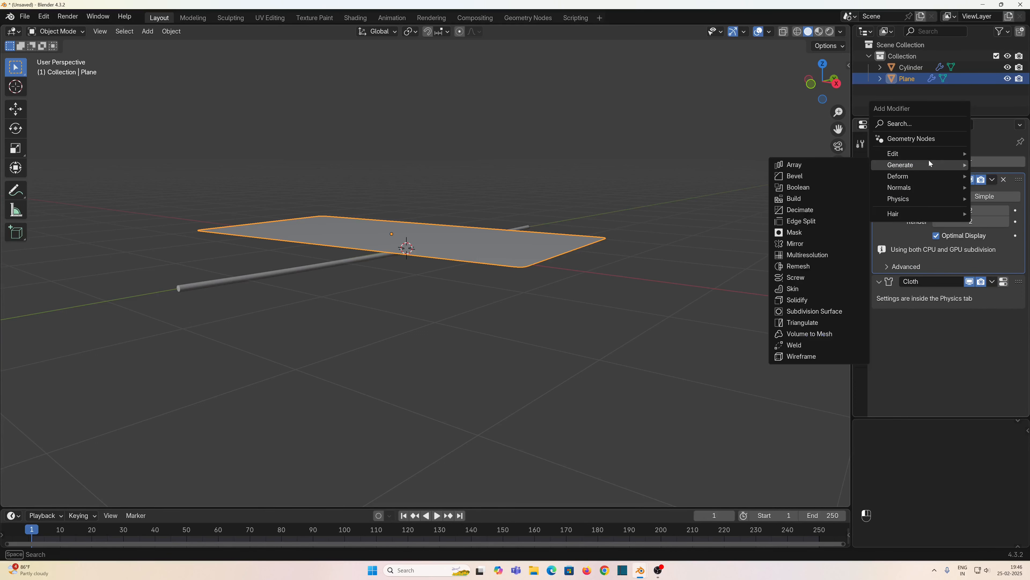
{"action": "left_click", "coordinate": [810, 311]}
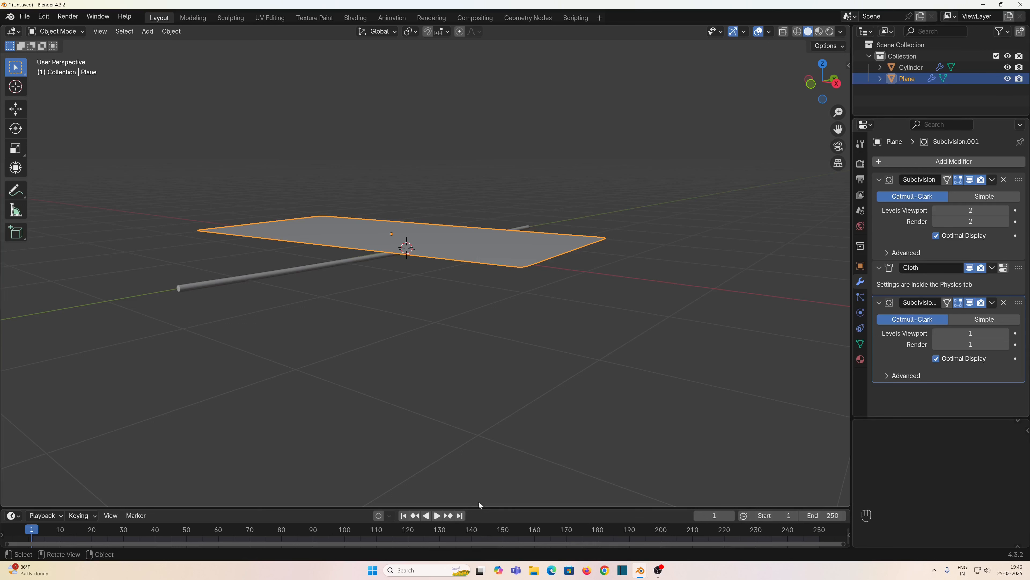
Play the subdivided cloth simulation to about frame 60, return to frame 1 and view the plane's corner up close.
{"action": "key", "text": "space"}
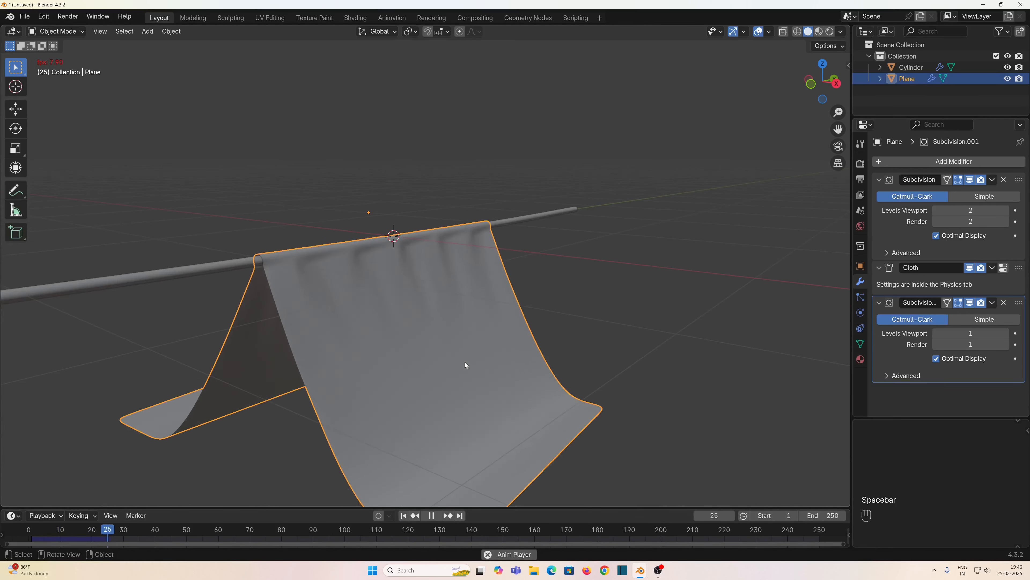
{"action": "left_click", "coordinate": [404, 516]}
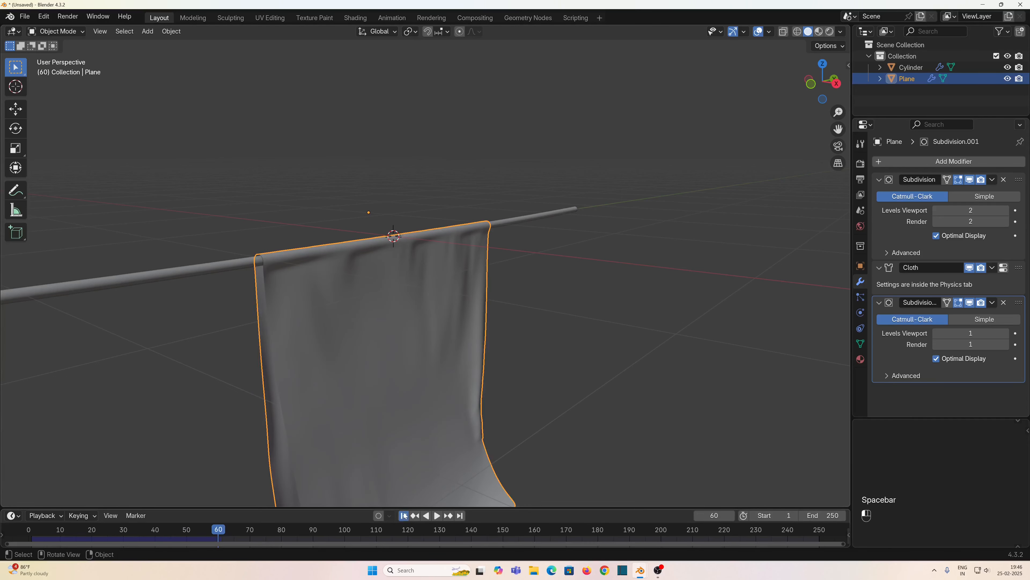
{"action": "middle_click_drag", "start_coordinate": [493, 314], "coordinate": [426, 298]}
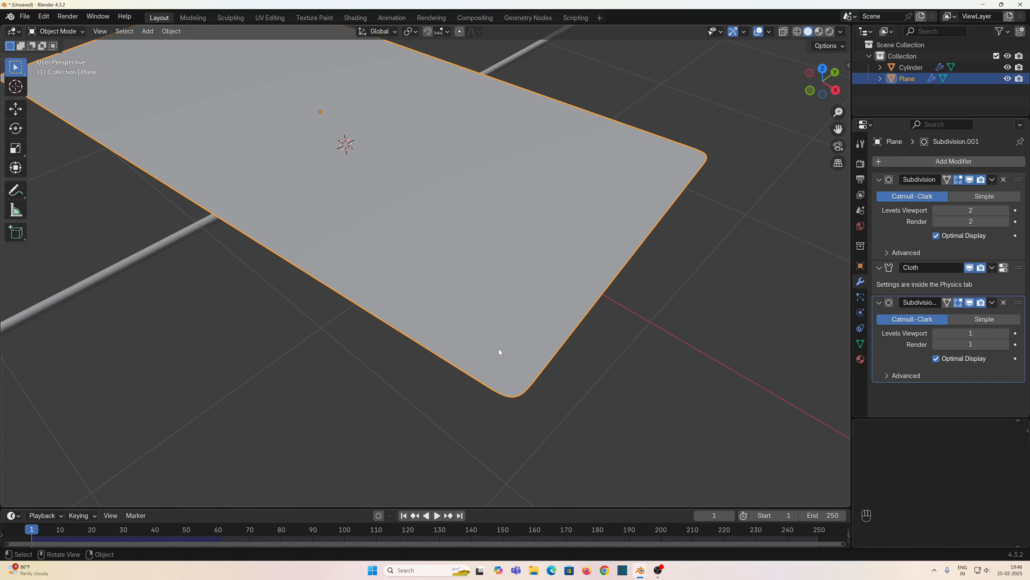
Crease all outer boundary edges of the plane with a factor of 1.0 to keep its corners sharp.
{"action": "key", "text": "Tab"}
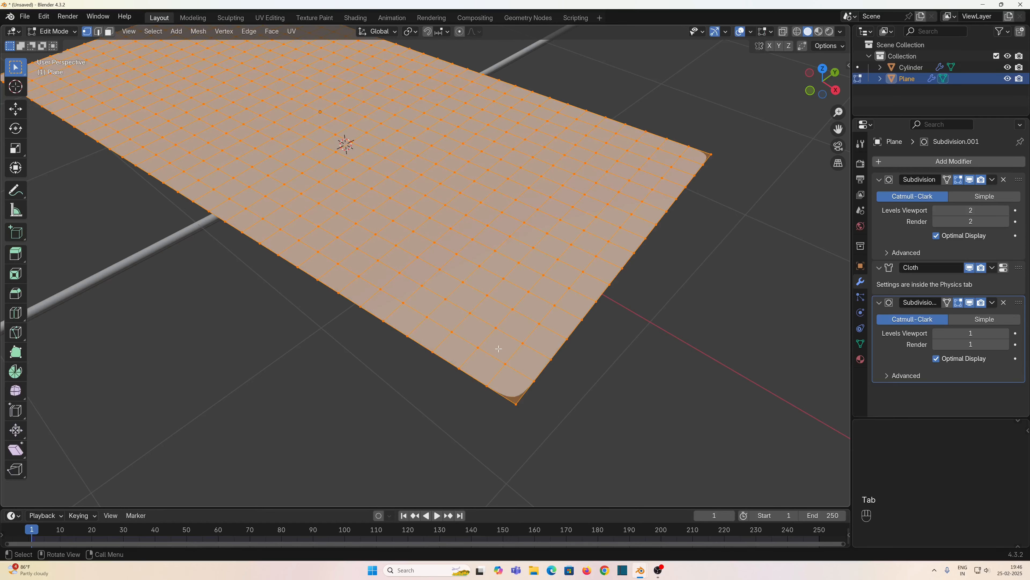
{"action": "key", "text": "2"}
{"action": "left_click", "coordinate": [471, 373], "text": "alt"}
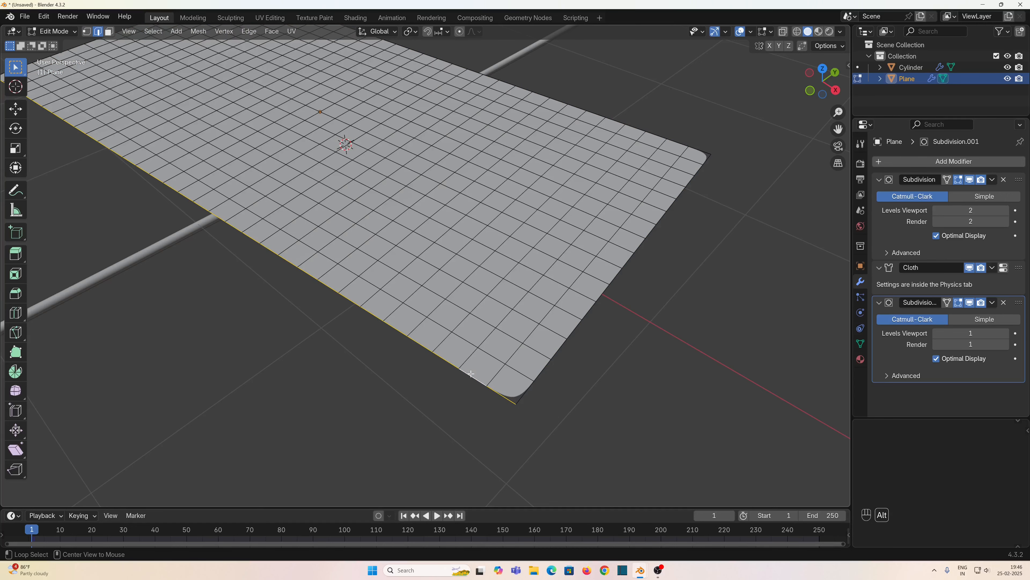
{"action": "scroll", "coordinate": [306, 277], "scroll_direction": "down", "scroll_amount": 3}
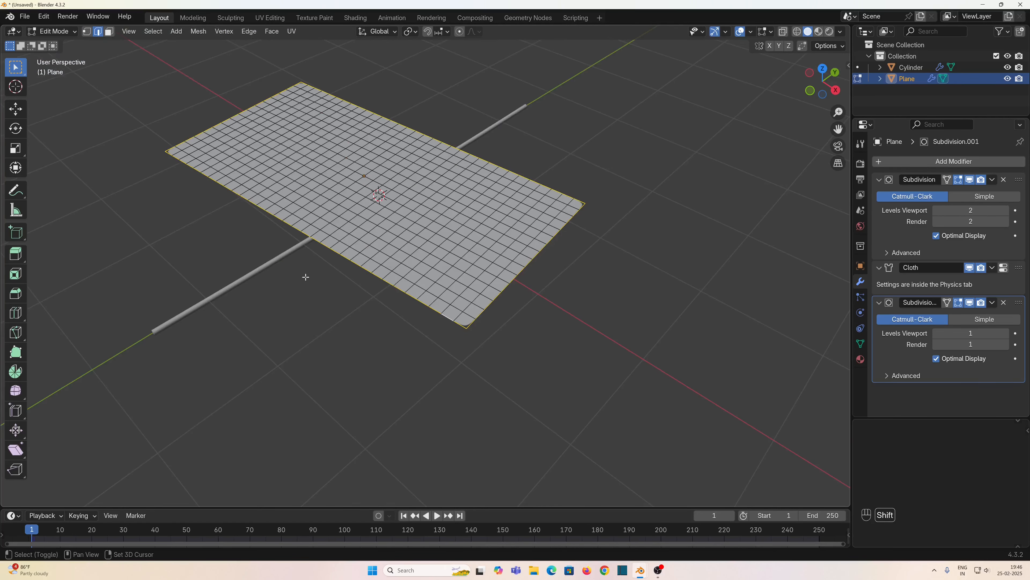
{"action": "scroll", "coordinate": [306, 277], "scroll_direction": "up", "scroll_amount": 4}
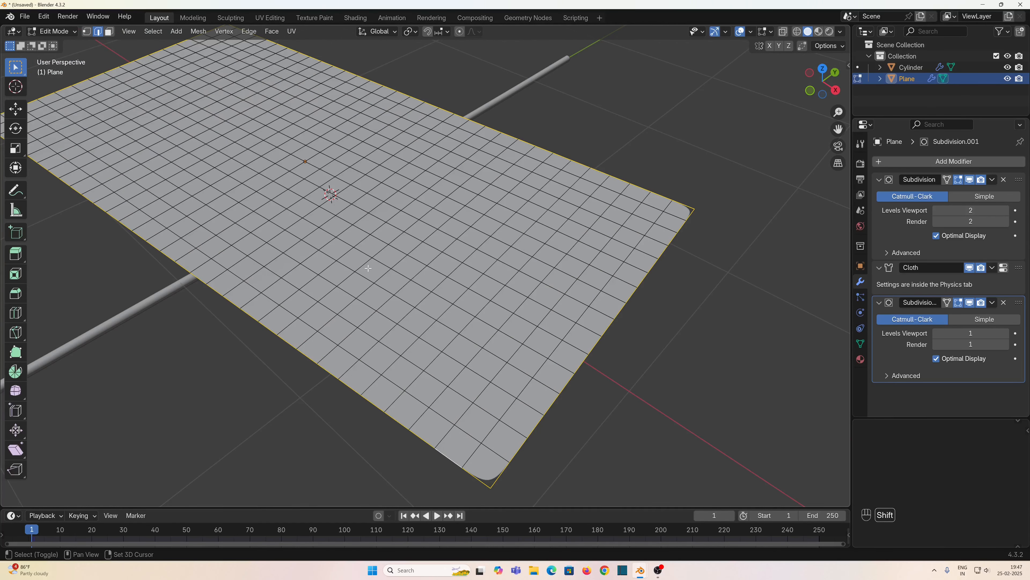
{"action": "key", "text": "shift+e"}
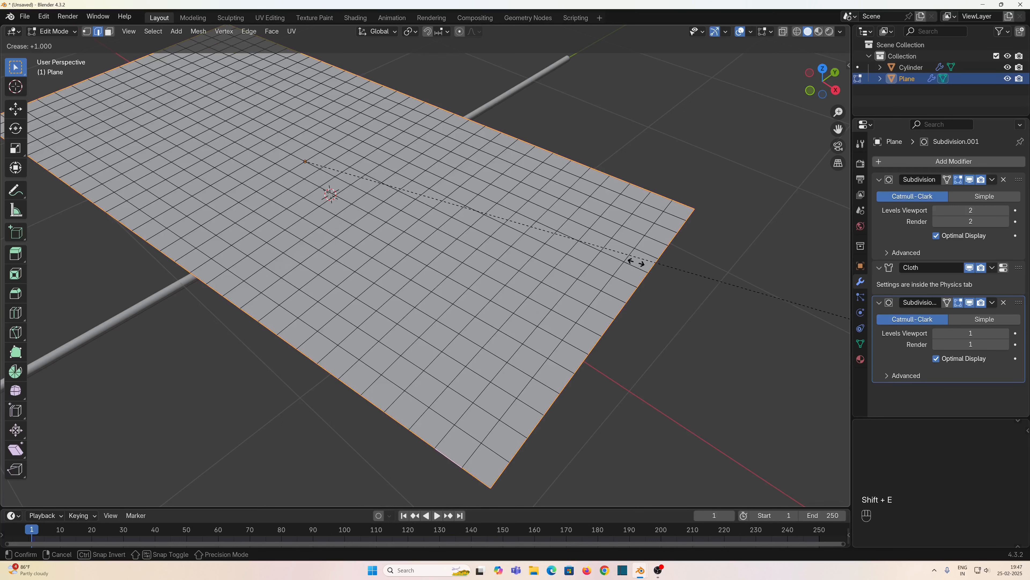
{"action": "left_click", "coordinate": [637, 262]}
{"action": "left_click", "coordinate": [79, 497]}
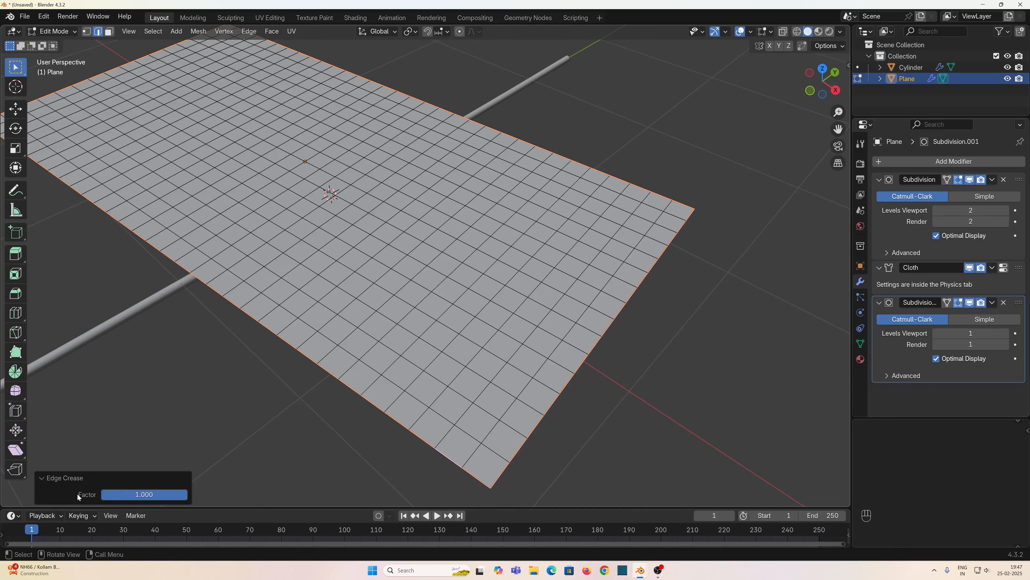
{"action": "left_click", "coordinate": [60, 477]}
{"action": "key", "text": "Tab"}
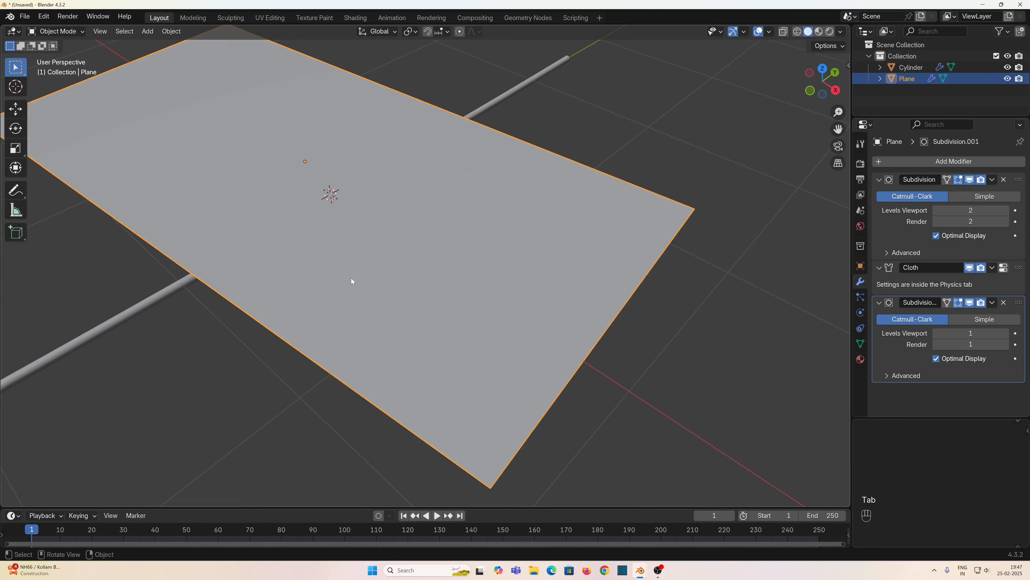
Play the cloth simulation to frame 44, inspect the folds and the plane's cloth settings, and return to frame 1.
{"action": "middle_click_drag", "start_coordinate": [295, 312], "coordinate": [391, 491]}
{"action": "key", "text": "space"}
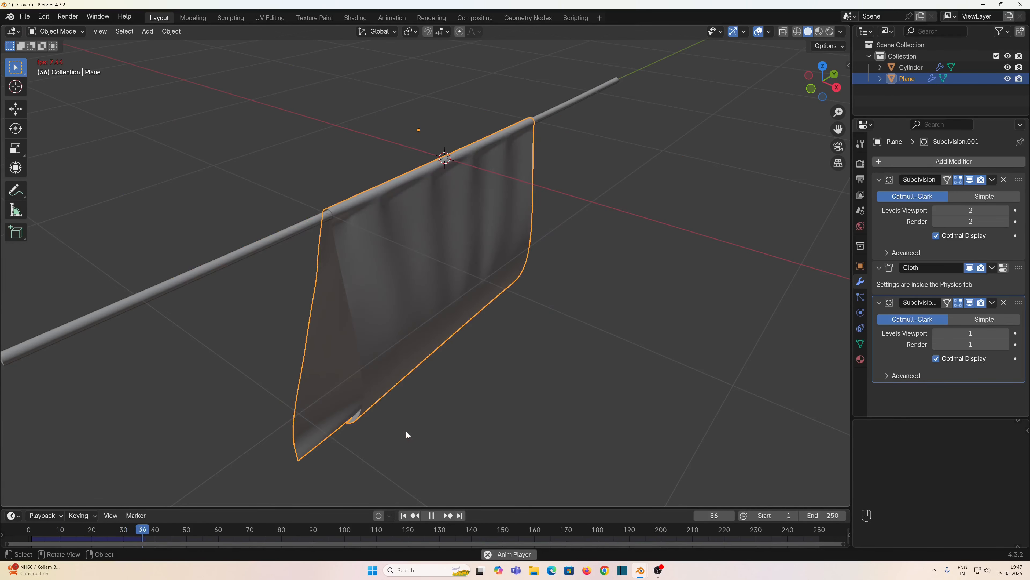
{"action": "key", "text": "space"}
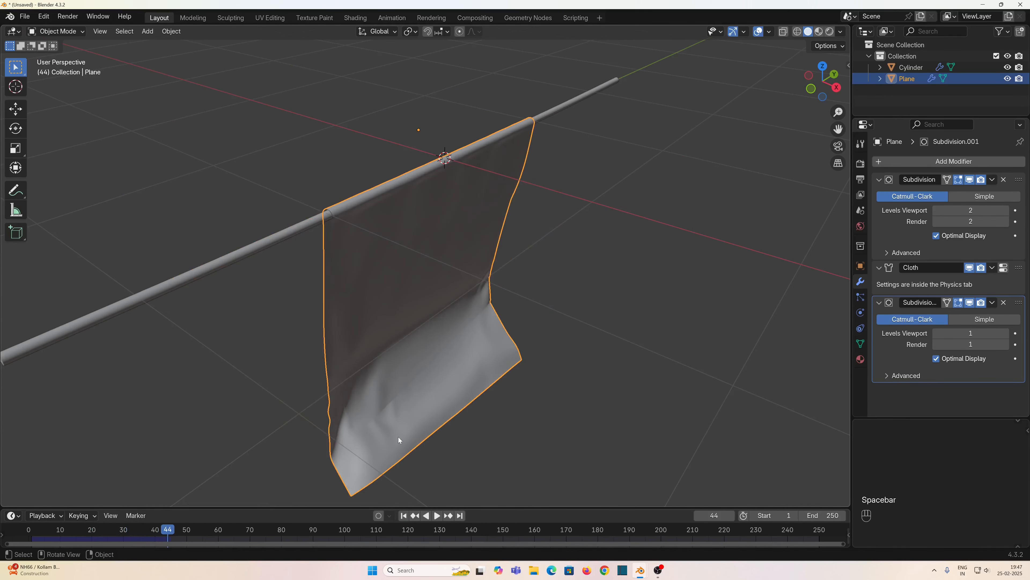
{"action": "middle_click_drag", "start_coordinate": [398, 437], "coordinate": [369, 436]}
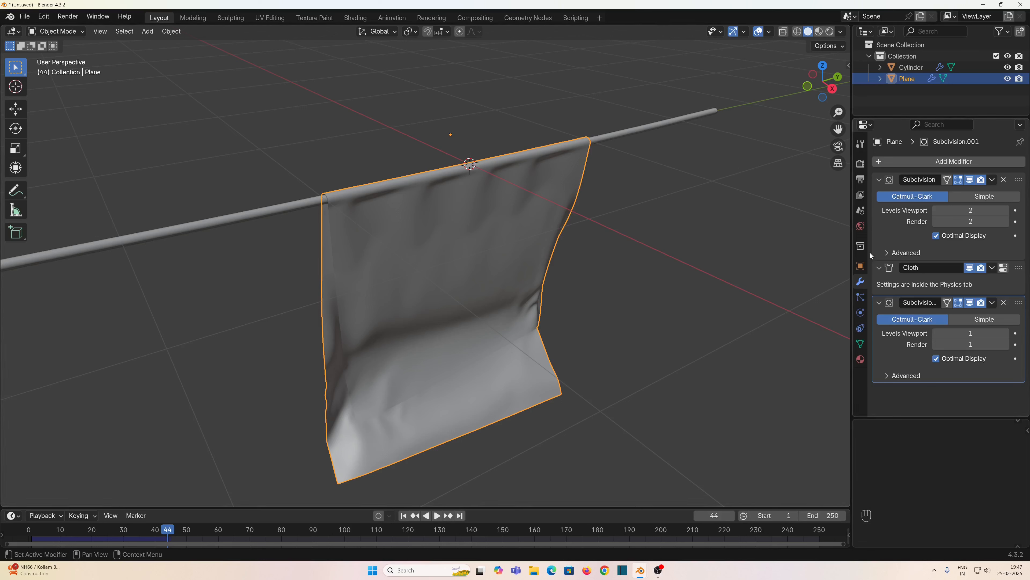
{"action": "left_click", "coordinate": [860, 313]}
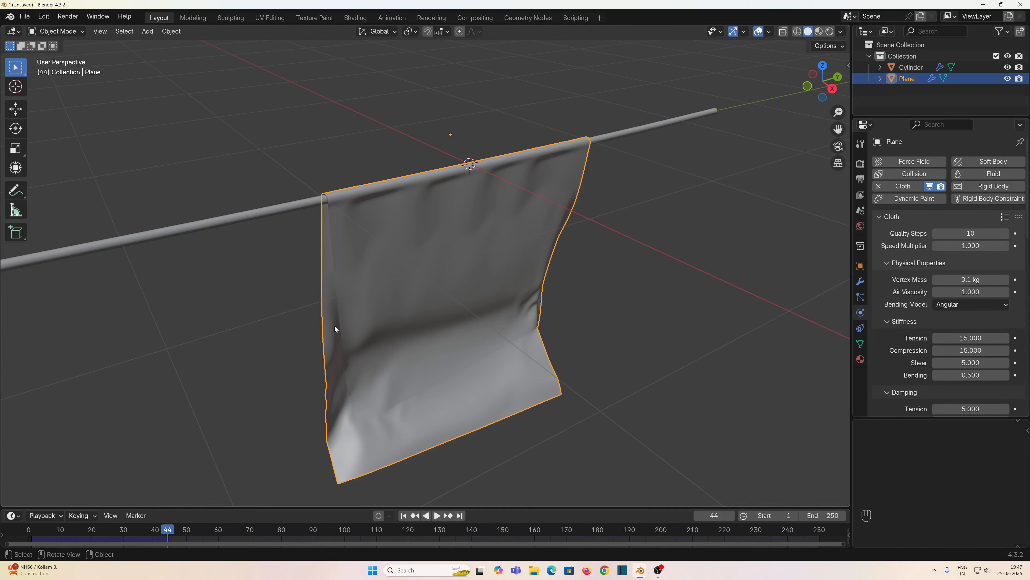
{"action": "middle_click_drag", "start_coordinate": [380, 328], "coordinate": [395, 370]}
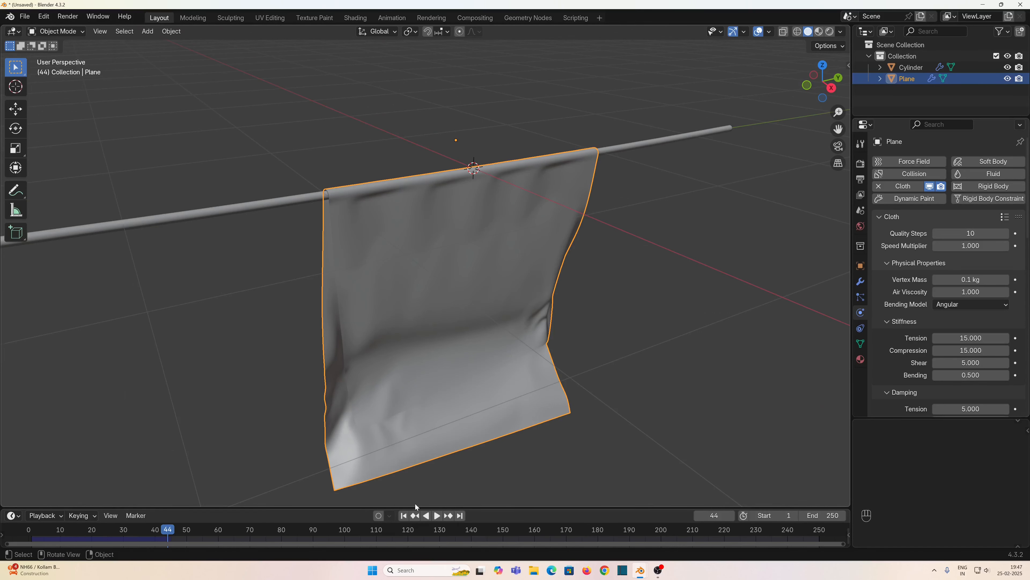
{"action": "left_click", "coordinate": [404, 515]}
Add a Wind force field to the scene at the 3D cursor.
{"action": "middle_click_drag", "start_coordinate": [355, 457], "coordinate": [373, 386]}
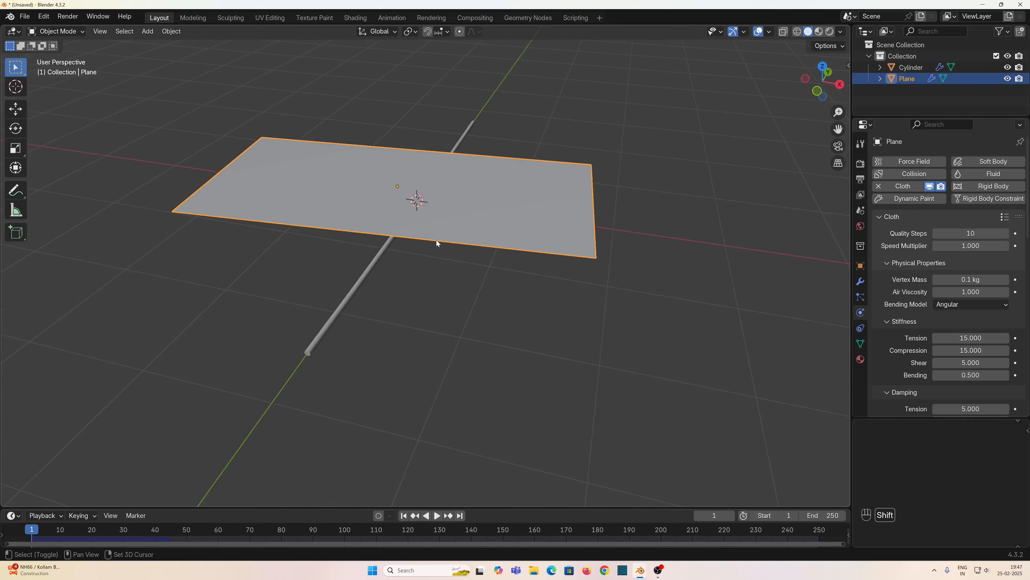
{"action": "key", "text": "shift+a"}
{"action": "mouse_move", "coordinate": [417, 433]}
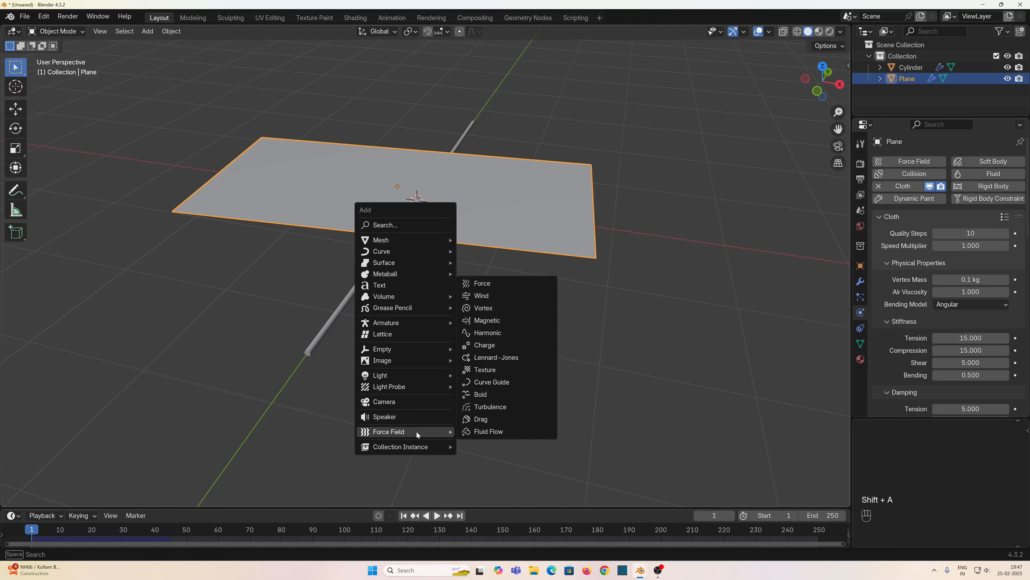
{"action": "left_click", "coordinate": [498, 296]}
Rotate the wind field about 83° in front view and move it to the negative X side, about 1.5 m below the rod.
{"action": "key", "text": "KP_3"}
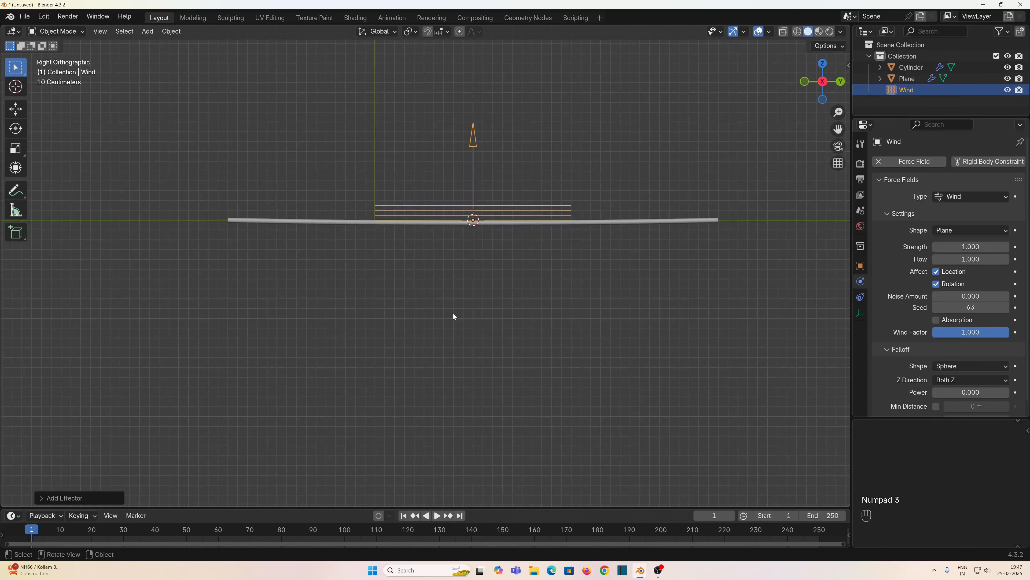
{"action": "key", "text": "KP_1"}
{"action": "key", "text": "r"}
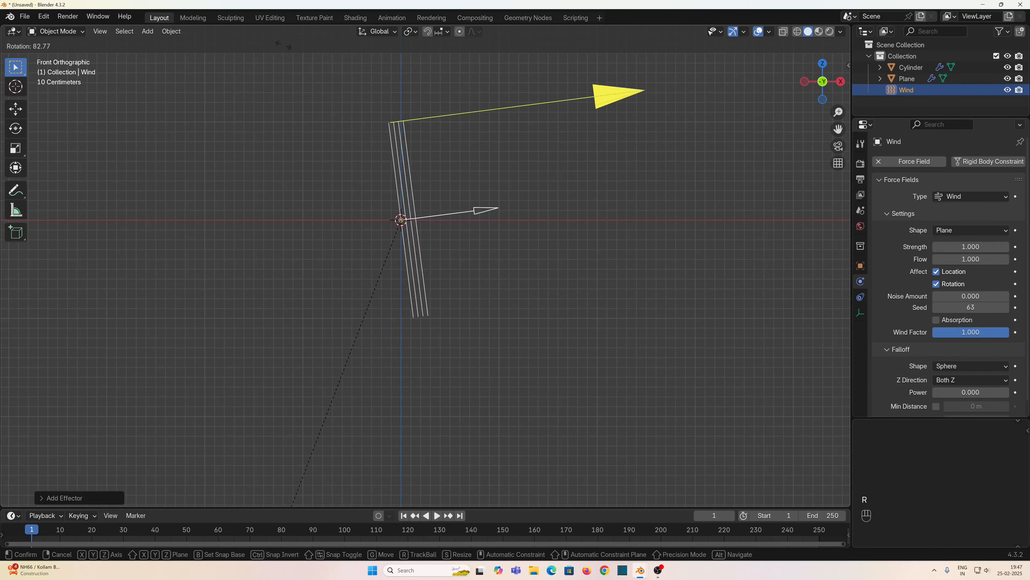
{"action": "left_click", "coordinate": [361, 493]}
{"action": "key", "text": "g"}
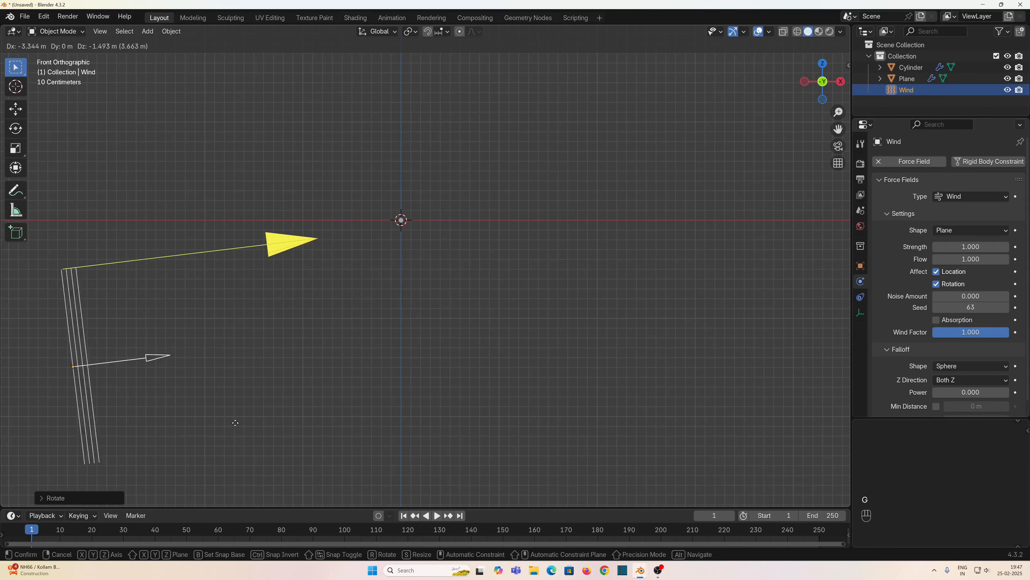
{"action": "left_click", "coordinate": [199, 424]}
{"action": "scroll", "coordinate": [347, 327], "scroll_direction": "down", "scroll_amount": 3}
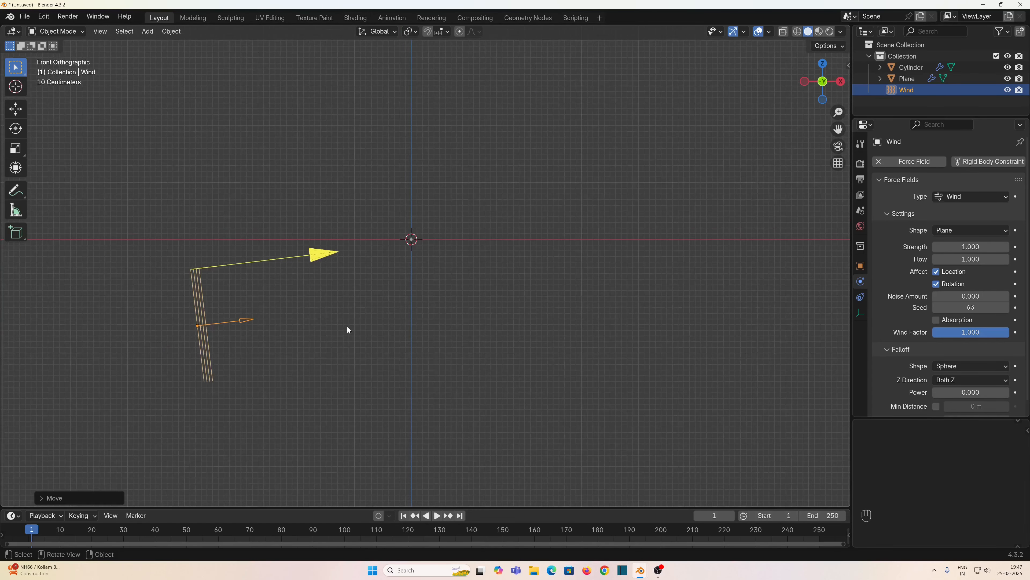
Rotate the wind field around the vertical axis in top view so it blows diagonally across the cloth.
{"action": "key", "text": "KP_7"}
{"action": "key", "text": "r"}
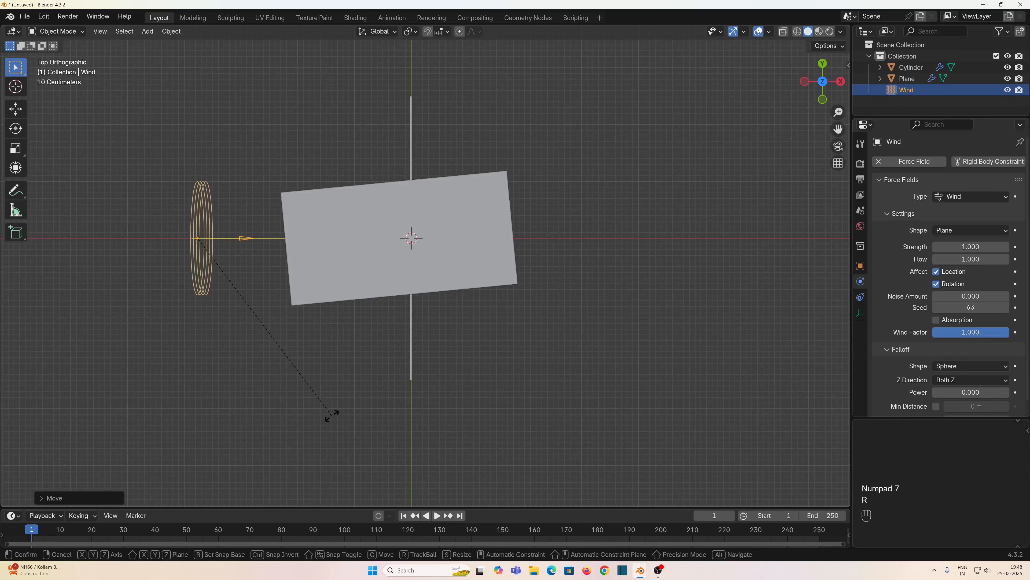
{"action": "left_click", "coordinate": [430, 343]}
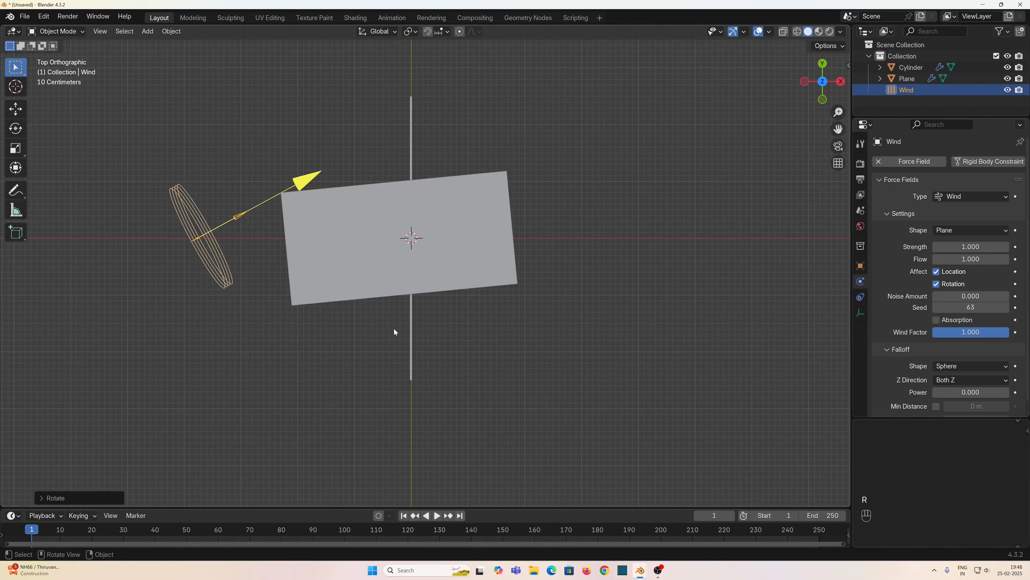
Move the wind field in top view toward negative Y, to about X -4.19 m and Y -2.49 m.
{"action": "key", "text": "g"}
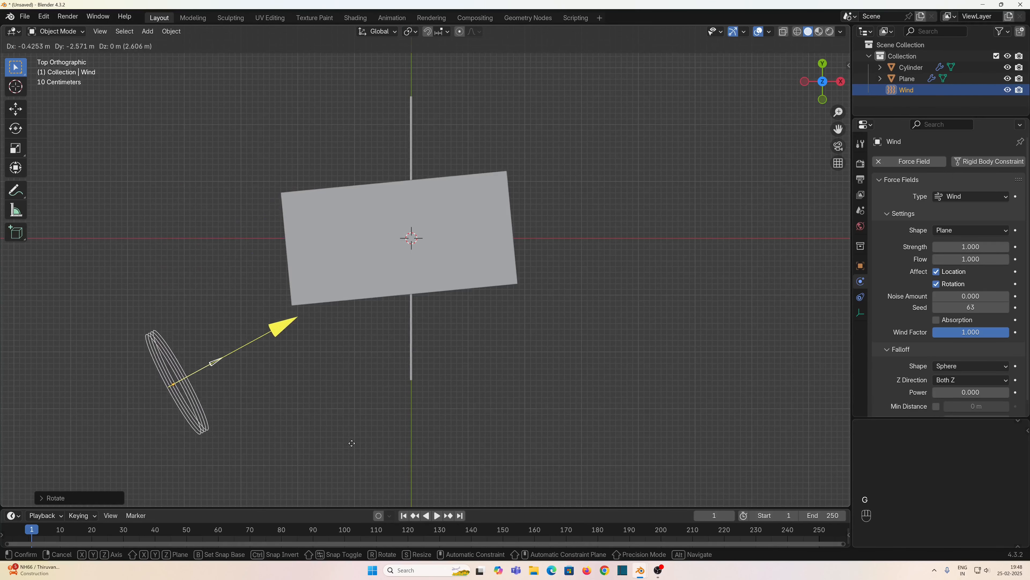
{"action": "left_click", "coordinate": [352, 438]}
{"action": "middle_click_drag", "start_coordinate": [339, 436], "coordinate": [341, 410]}
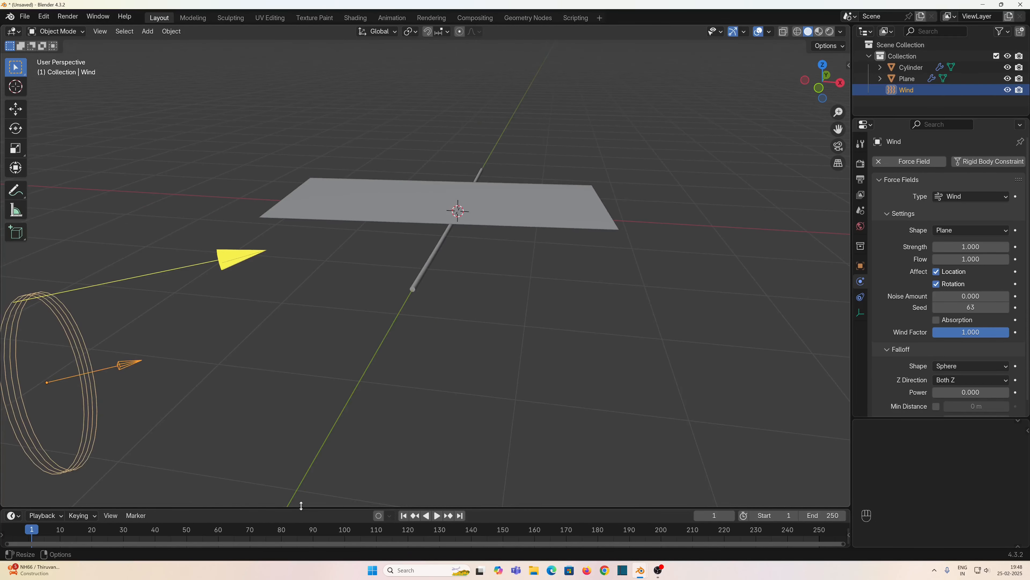
Make the timeline taller and keyframe the wind's strength of 1.0 at frame 60.
{"action": "left_click_drag", "start_coordinate": [300, 507], "coordinate": [312, 472]}
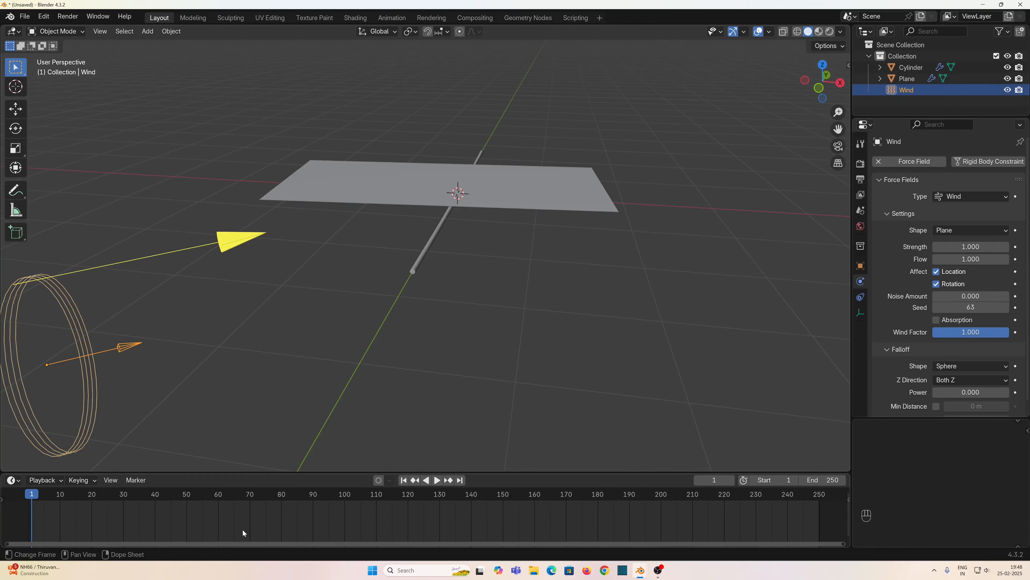
{"action": "left_click", "coordinate": [219, 494]}
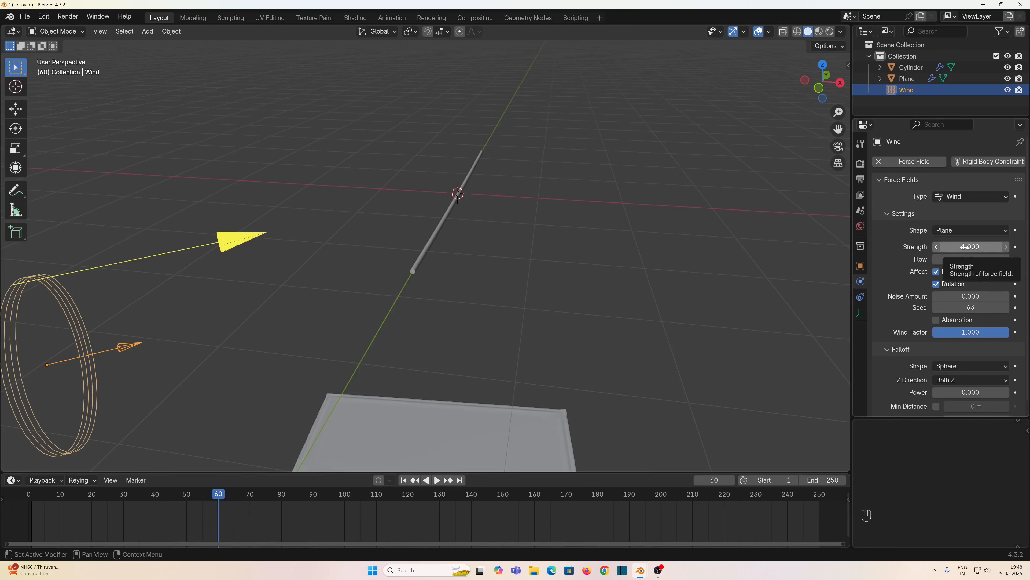
{"action": "key", "text": "i"}
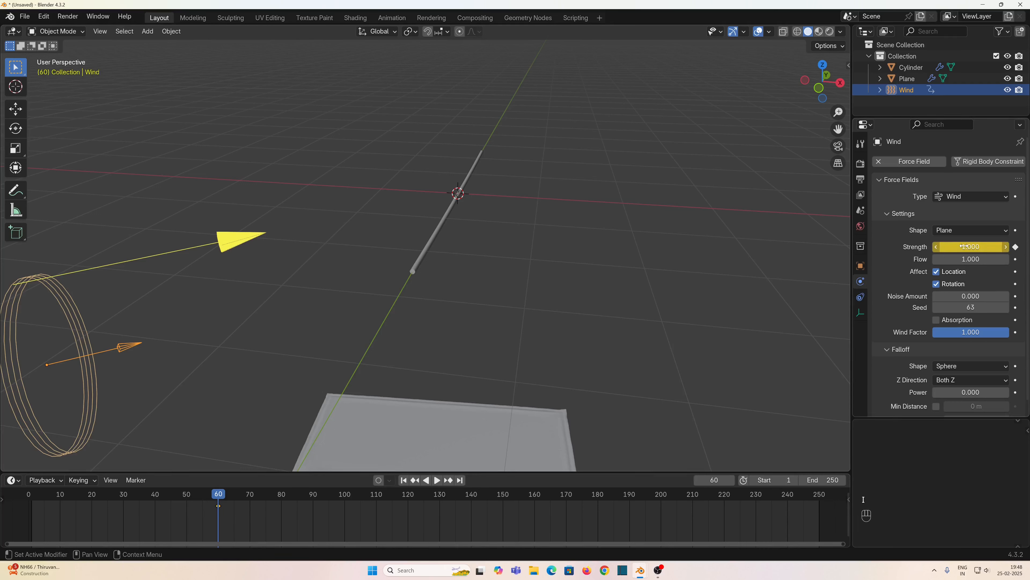
Set the wind strength to 1500 at frame 70 and keyframe it.
{"action": "left_click", "coordinate": [249, 494]}
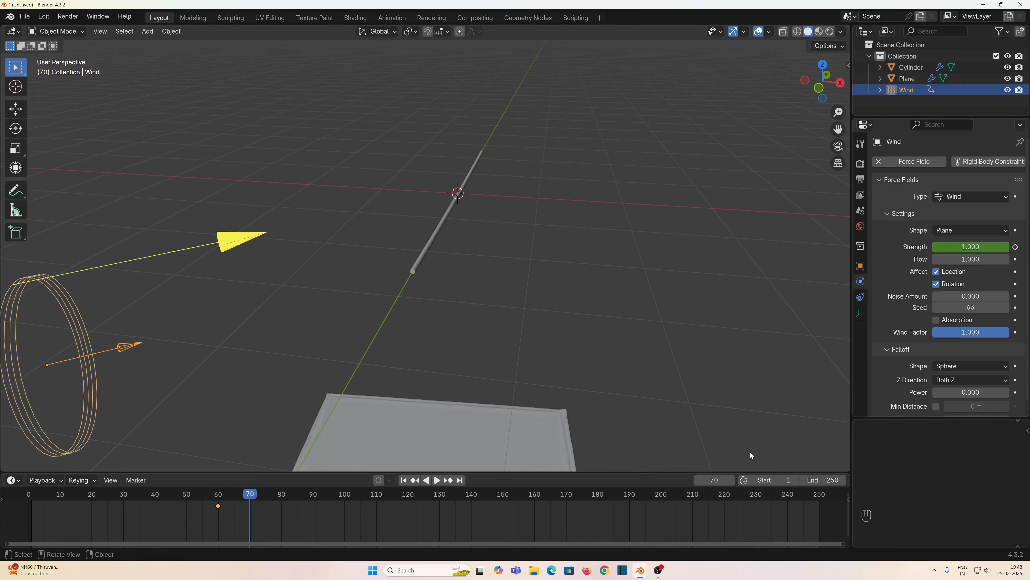
{"action": "double_click", "coordinate": [970, 246]}
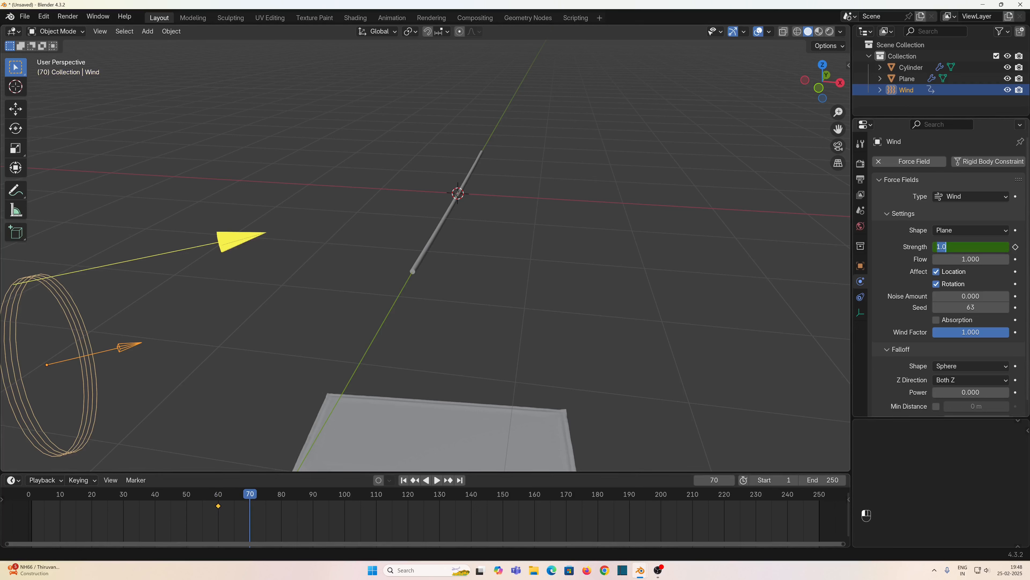
{"action": "type", "text": "1500"}
{"action": "key", "text": "Return"}
{"action": "key", "text": "i"}
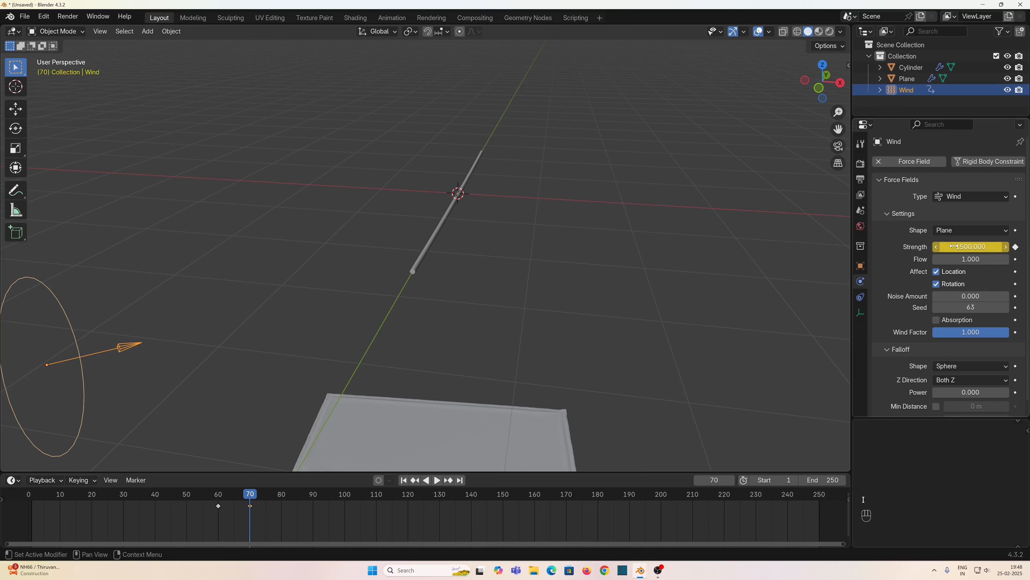
Set the wind strength to 400 at frame 150 and keyframe it.
{"action": "left_click", "coordinate": [503, 496]}
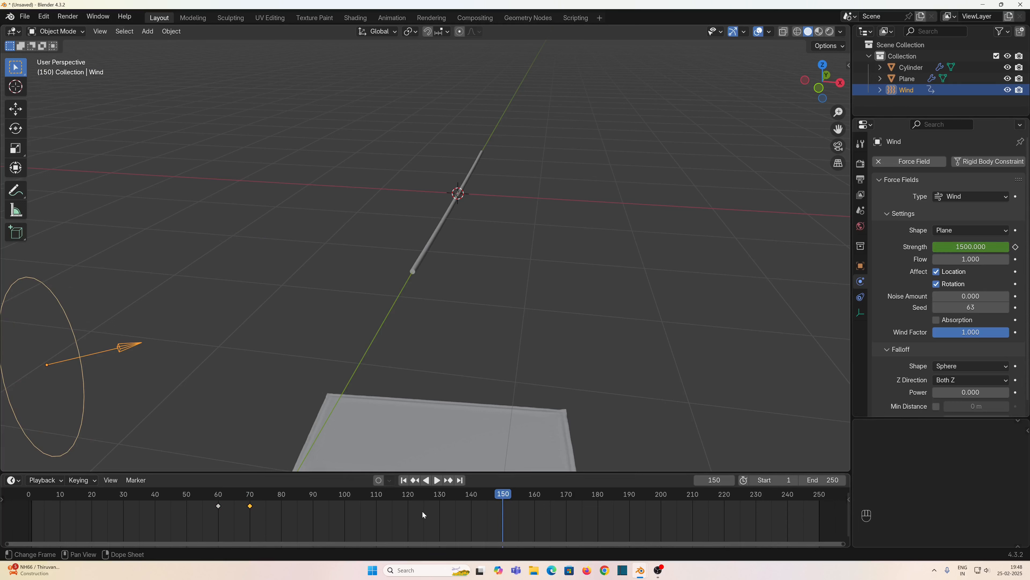
{"action": "double_click", "coordinate": [971, 246]}
{"action": "type", "text": "400"}
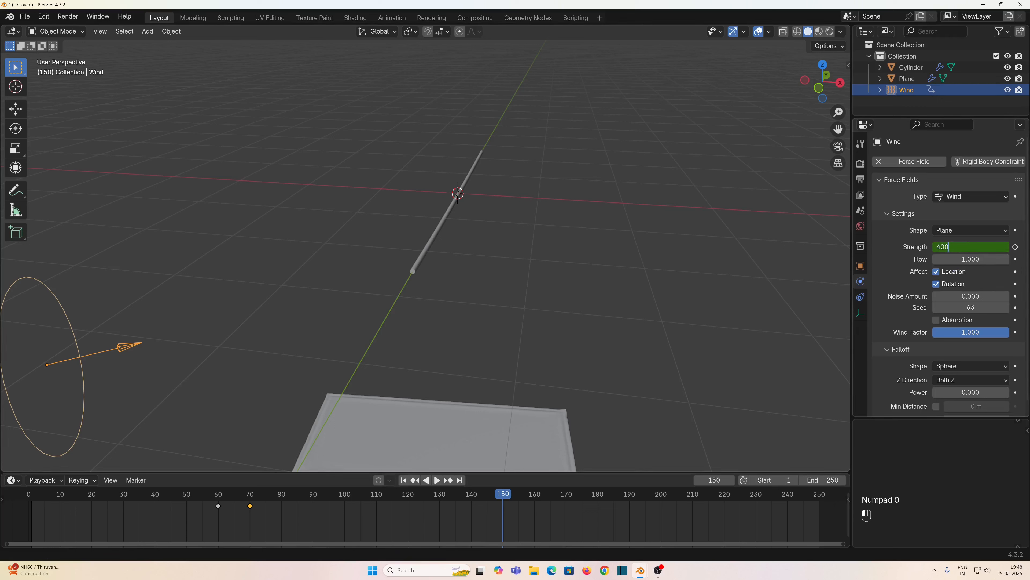
{"action": "key", "text": "Return"}
{"action": "key", "text": "i"}
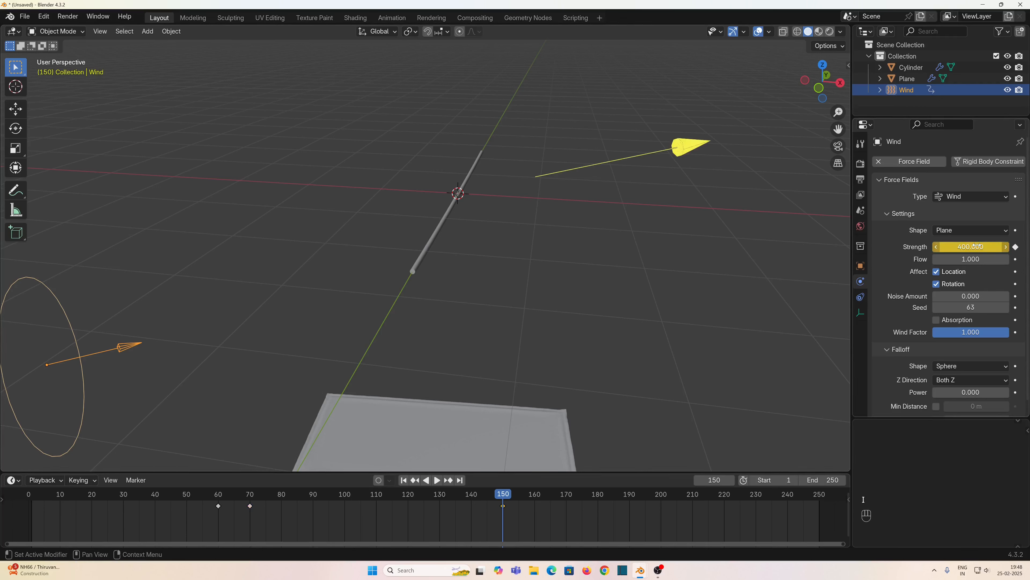
Set the wind strength to 1800 at frame 240 and keyframe it.
{"action": "left_click", "coordinate": [786, 497]}
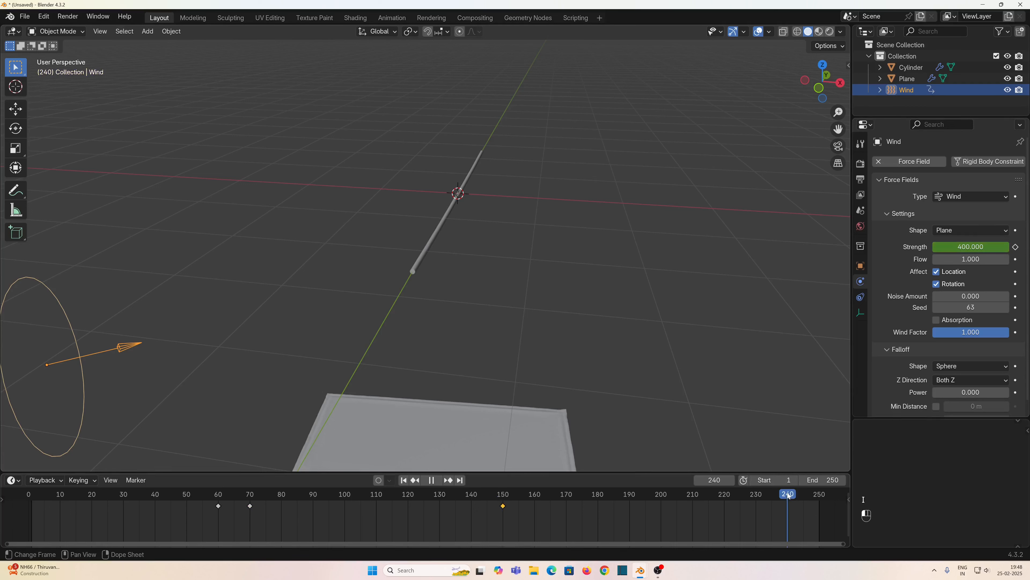
{"action": "double_click", "coordinate": [971, 246]}
{"action": "type", "text": "1800"}
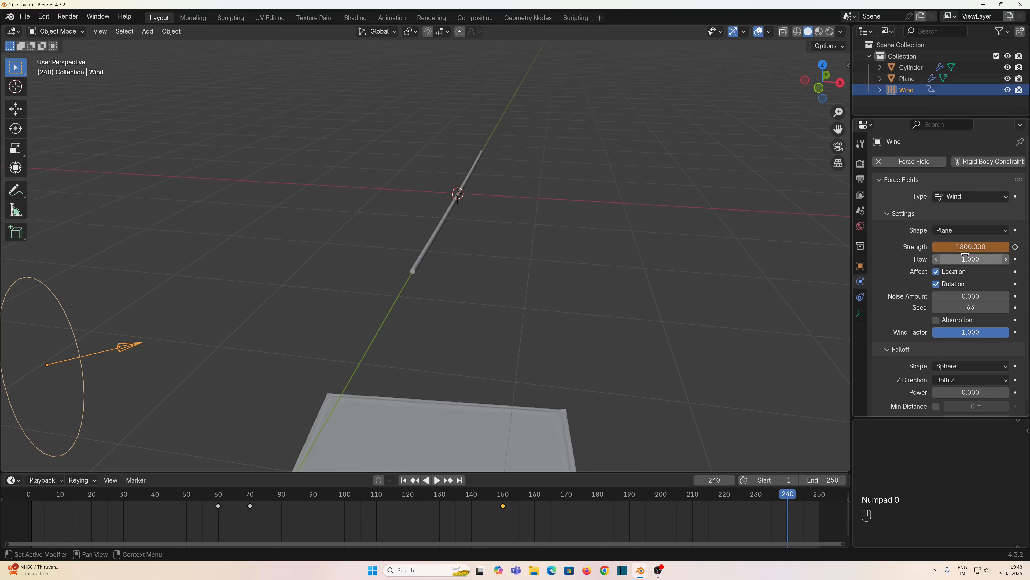
{"action": "type", "text": "i"}
Set the wind's flow to 1.2 and its noise amount to 0.5.
{"action": "left_click", "coordinate": [1006, 259]}
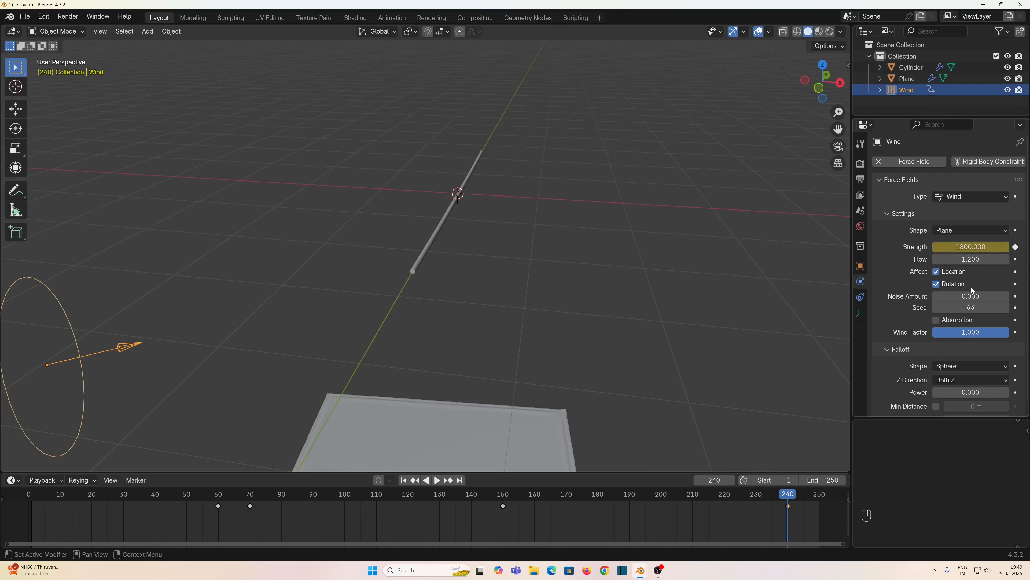
{"action": "double_click", "coordinate": [971, 296]}
{"action": "type", "text": "0.5"}
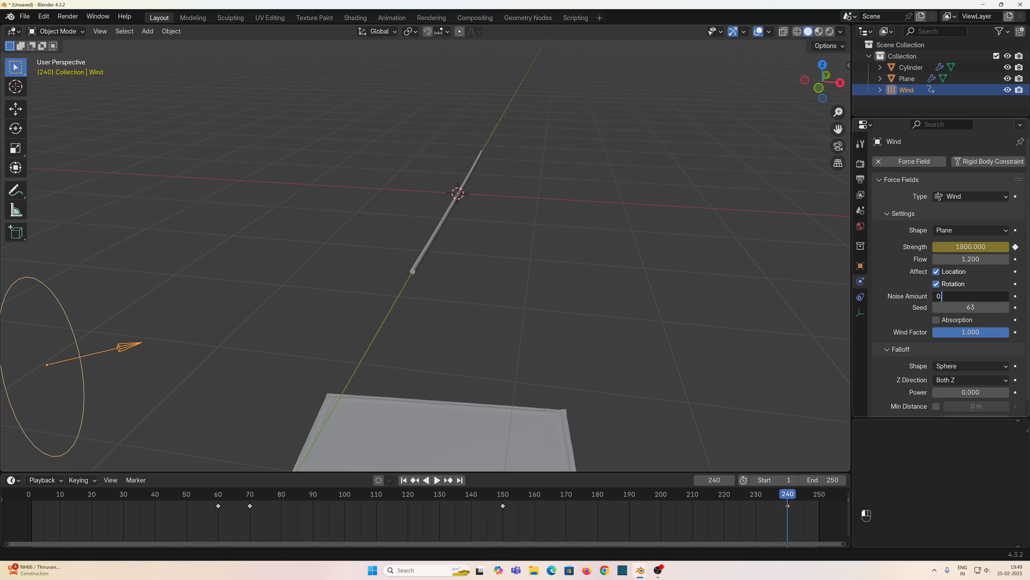
{"action": "key", "text": "Return"}
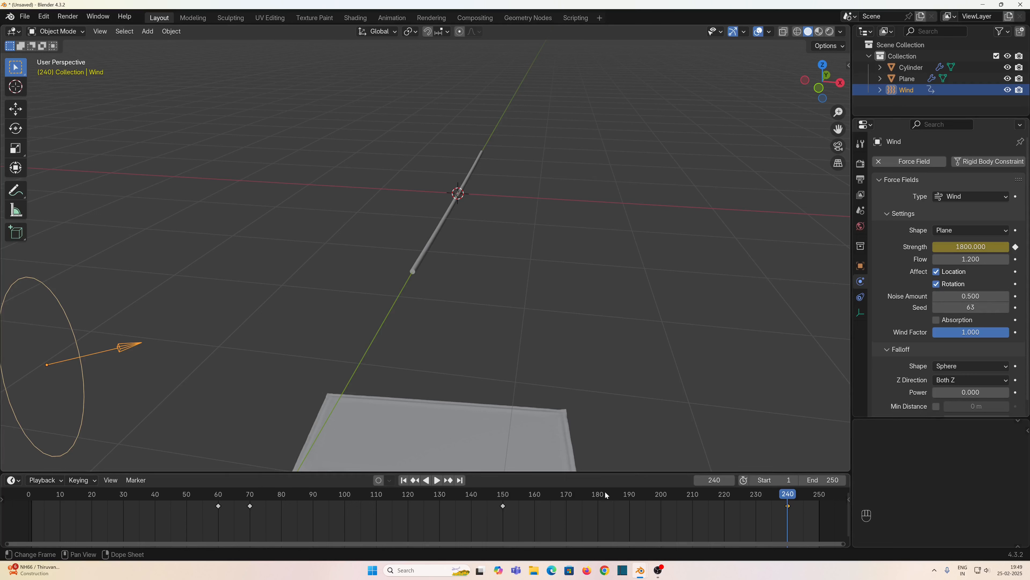
Return to frame 60 and keyframe the wind field's current rotation on all axes, working in top view.
{"action": "left_click_drag", "start_coordinate": [584, 493], "coordinate": [85, 498]}
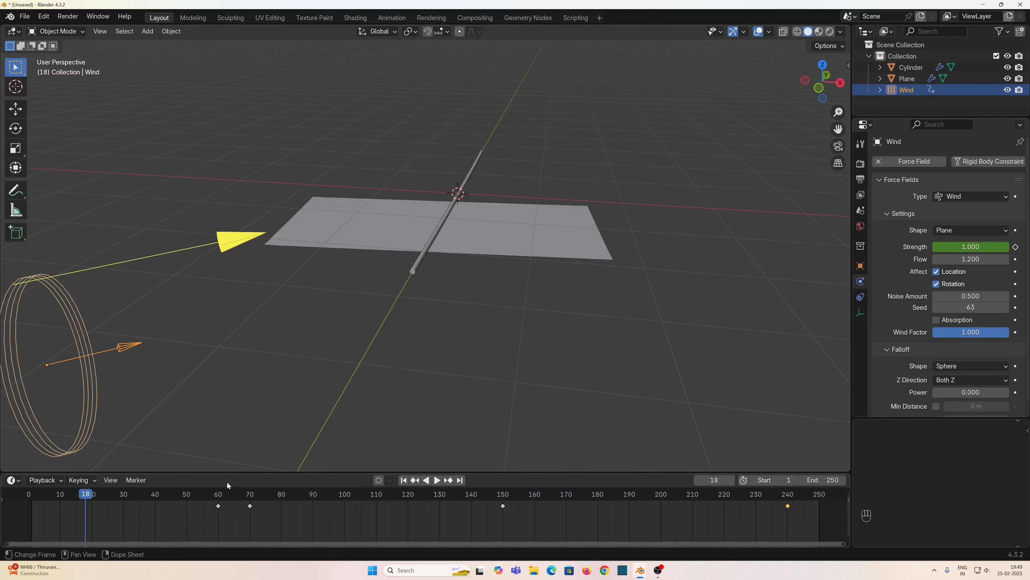
{"action": "left_click", "coordinate": [218, 493]}
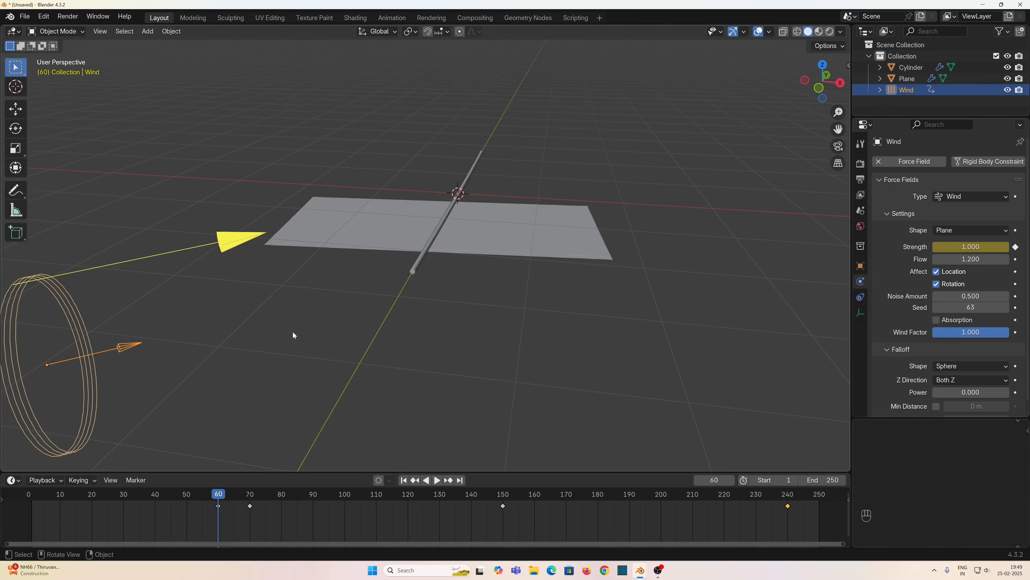
{"action": "scroll", "coordinate": [292, 331], "scroll_direction": "down", "scroll_amount": 2}
{"action": "middle_click_drag", "start_coordinate": [153, 326], "coordinate": [367, 370]}
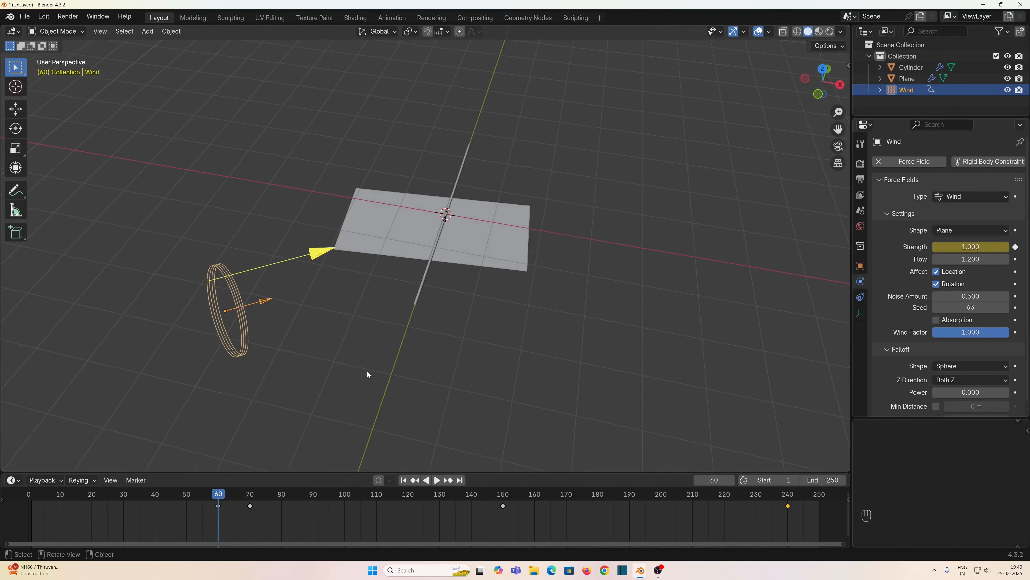
{"action": "key", "text": "KP_7"}
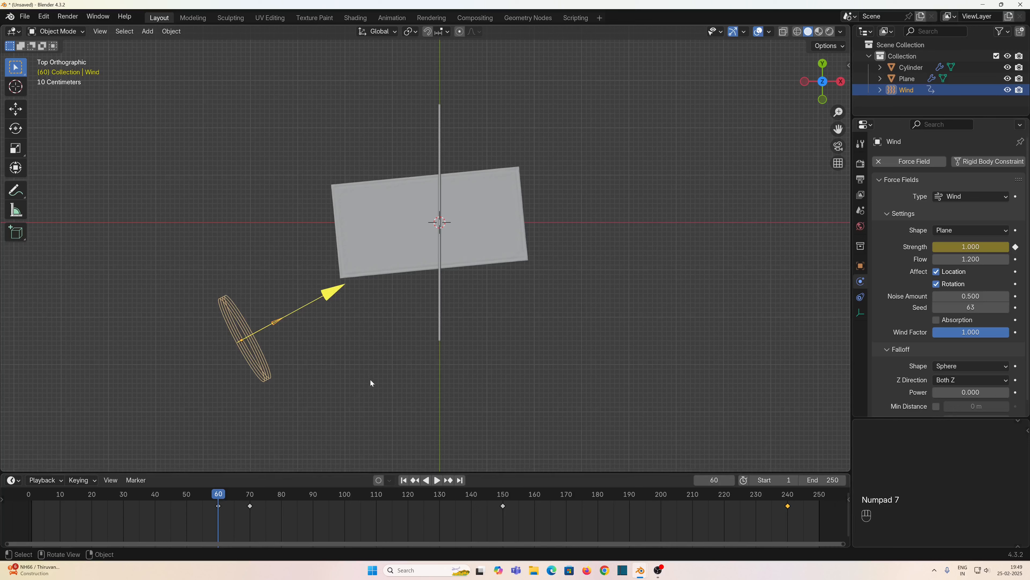
{"action": "key", "text": "n"}
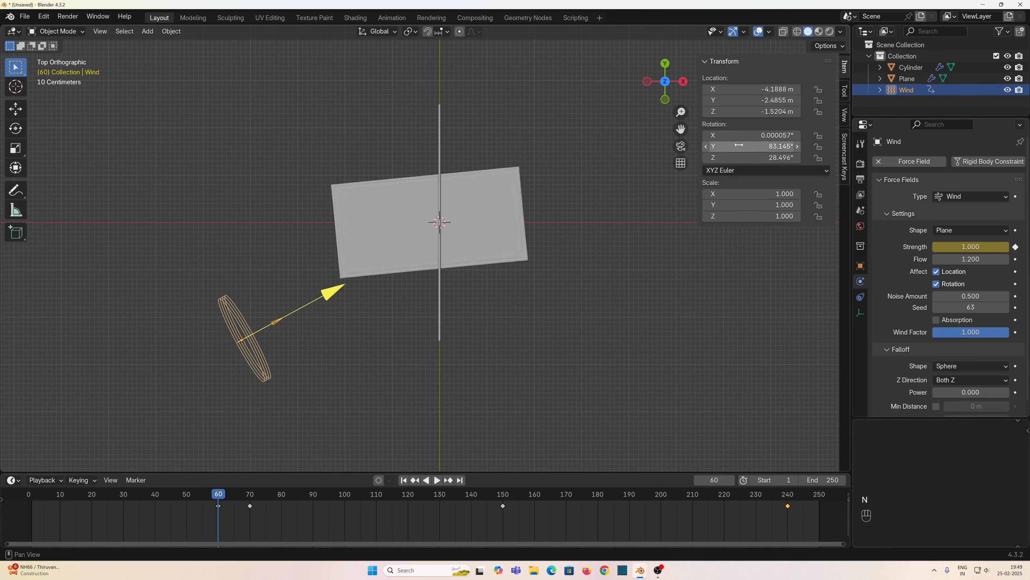
{"action": "key", "text": "i"}
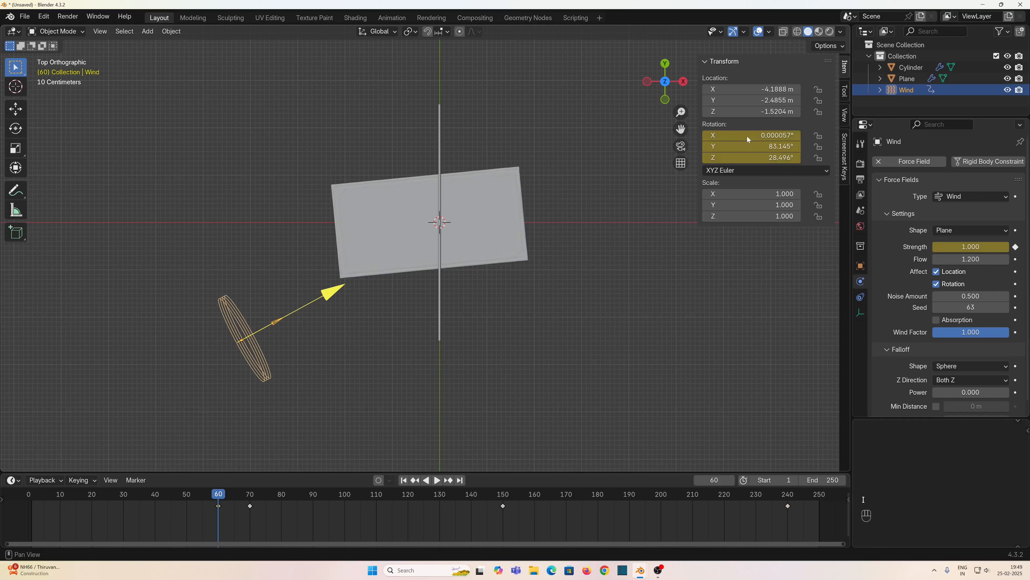
Rotate the wind field to about -44.5° around Z at frame 150 and keyframe its rotation.
{"action": "left_click", "coordinate": [504, 498]}
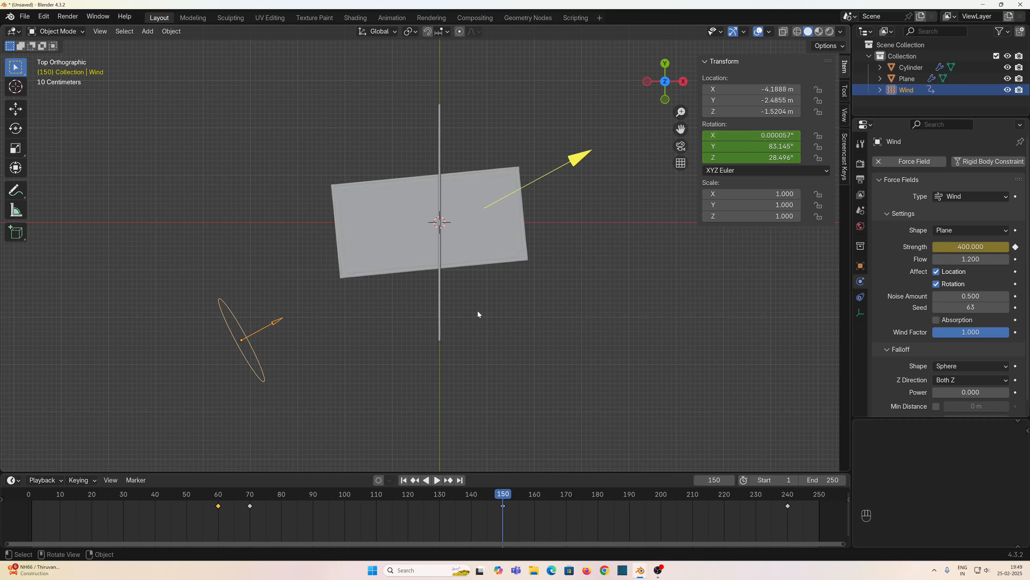
{"action": "key", "text": "r"}
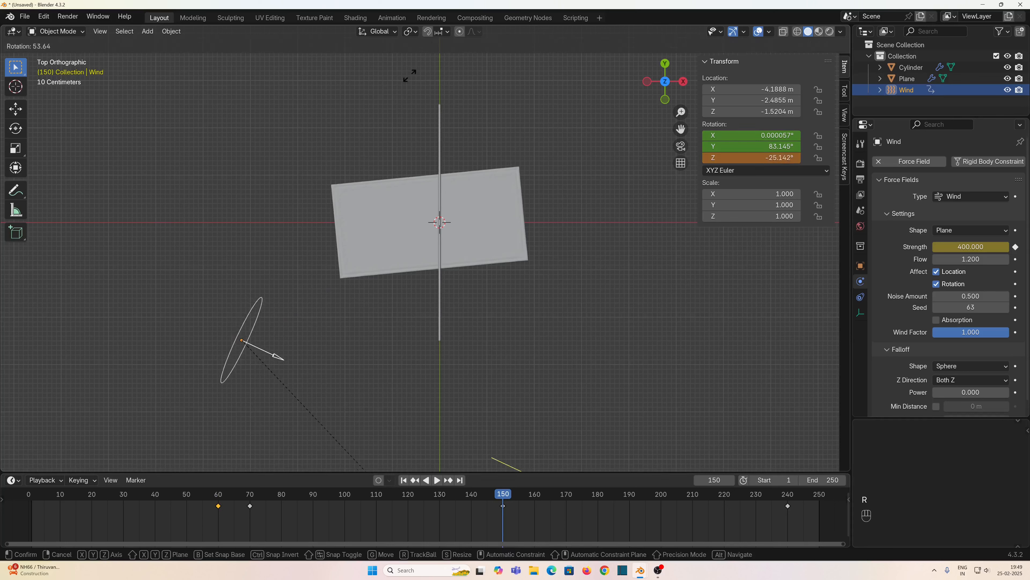
{"action": "left_click", "coordinate": [348, 136]}
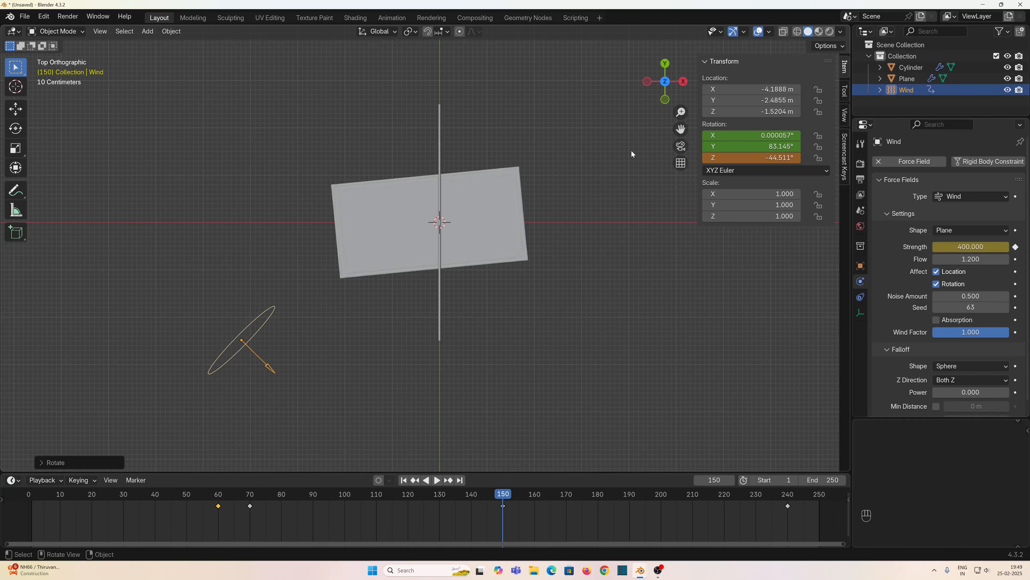
{"action": "key", "text": "i"}
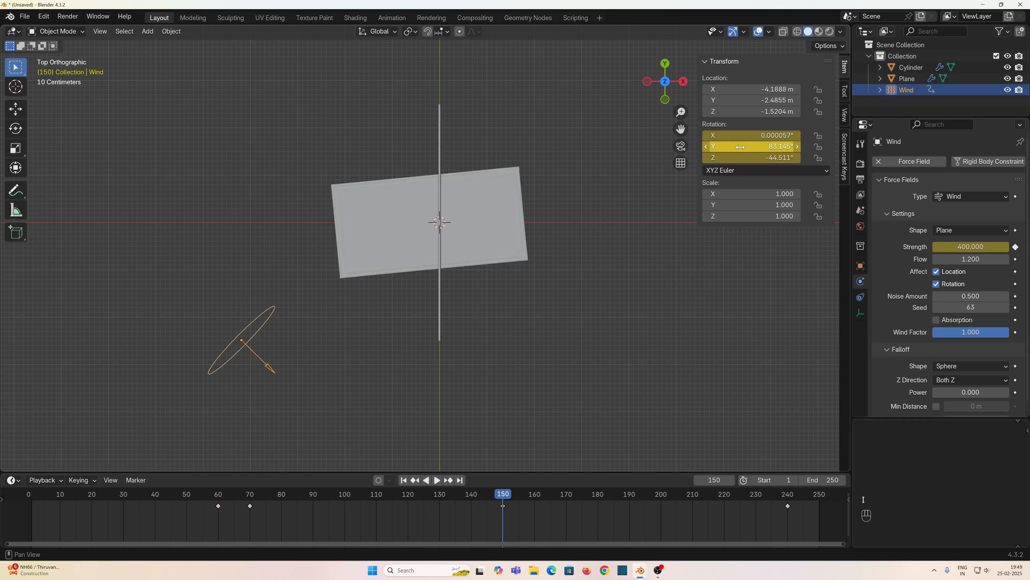
Rotate the wind field to about 48° around Z at frame 240 and keyframe its rotation.
{"action": "left_click", "coordinate": [788, 495]}
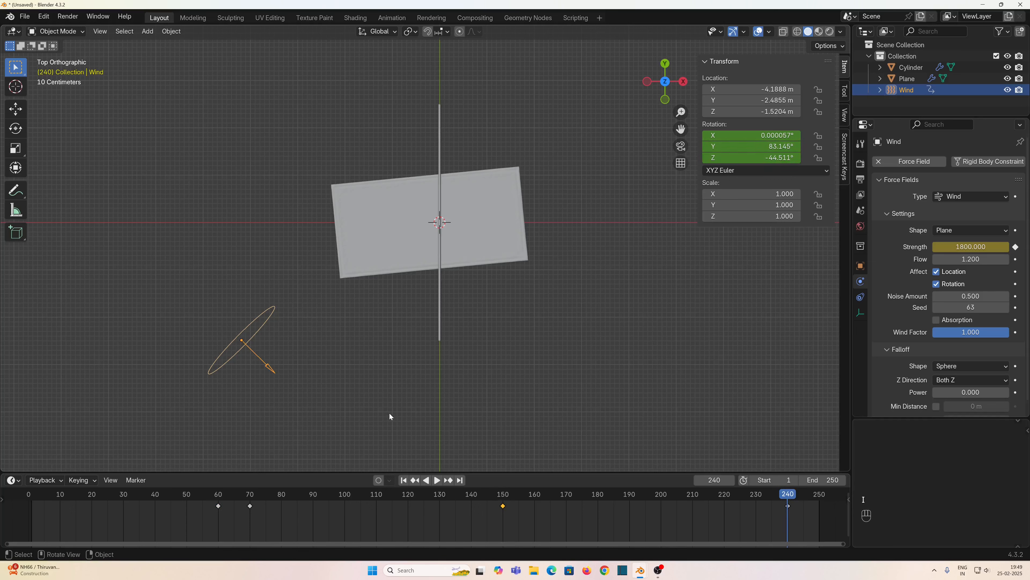
{"action": "key", "text": "r"}
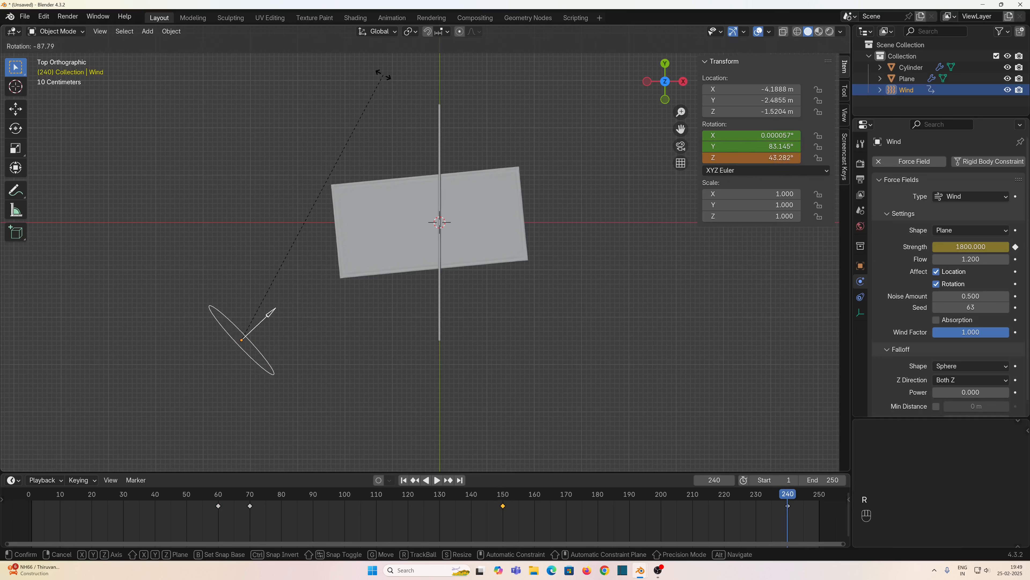
{"action": "left_click", "coordinate": [363, 62]}
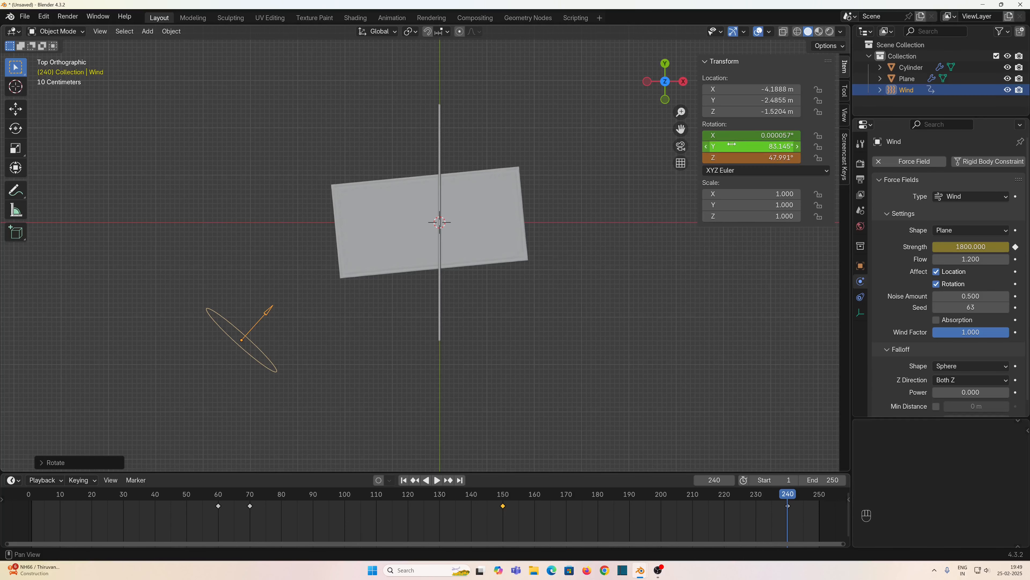
{"action": "key", "text": "i"}
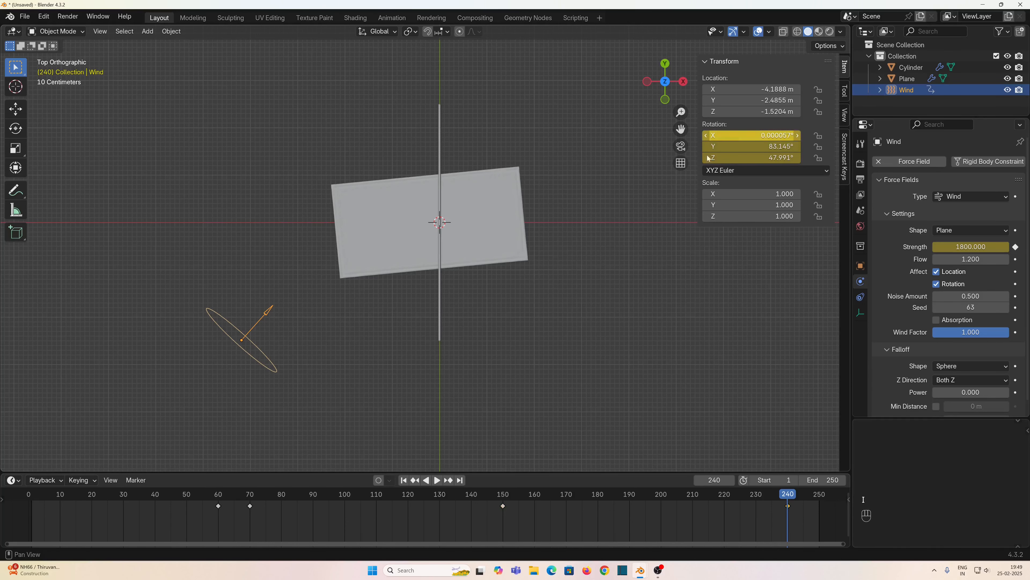
Play the simulation from frame 1 past frame 220, examine how the wind moves the hanging cloth, and return to frame 1.
{"action": "left_click", "coordinate": [403, 480]}
{"action": "middle_click_drag", "start_coordinate": [457, 379], "coordinate": [329, 385]}
{"action": "key", "text": "n"}
{"action": "key", "text": "space"}
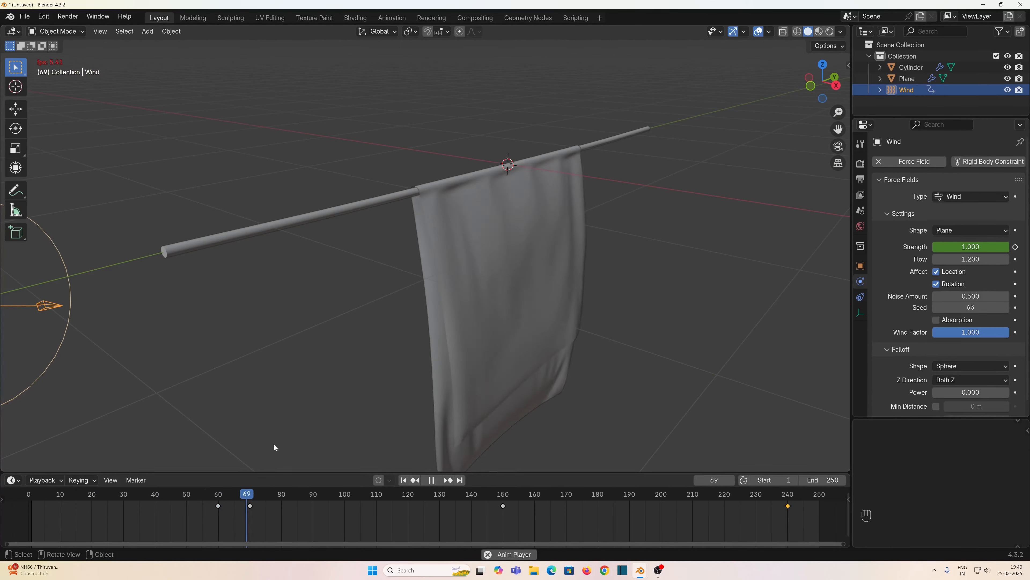
{"action": "middle_click_drag", "start_coordinate": [275, 447], "coordinate": [531, 301]}
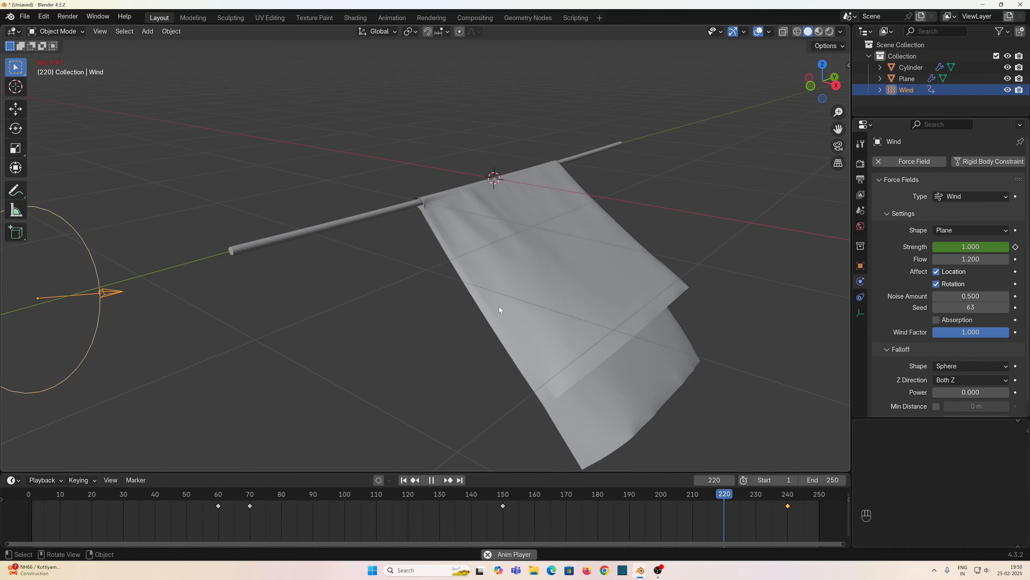
{"action": "key", "text": "space"}
{"action": "left_click", "coordinate": [404, 480]}
{"action": "middle_click_drag", "start_coordinate": [465, 334], "coordinate": [431, 310], "text": "shift"}
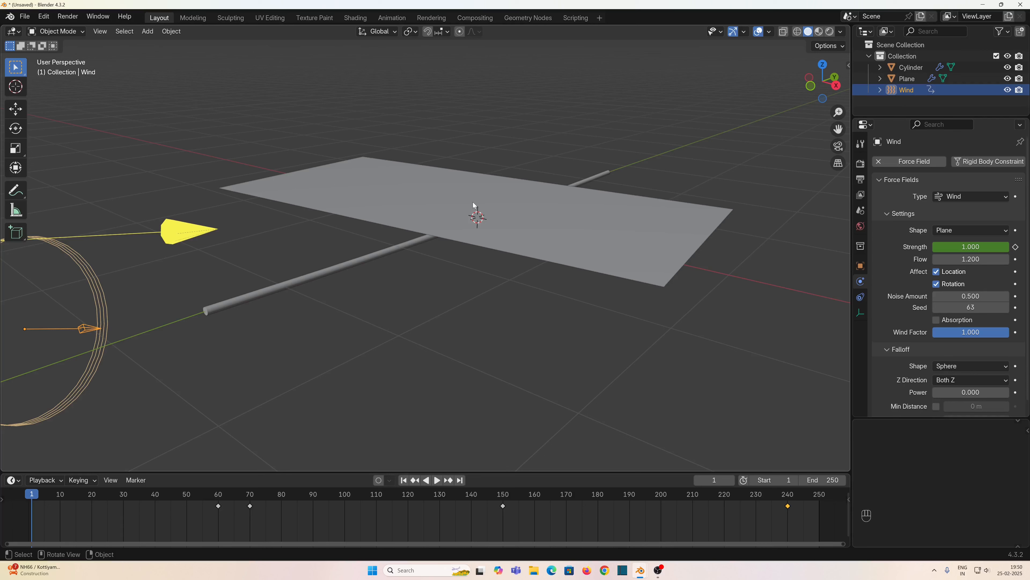
Save the scene as a Blender file named Test 7.
{"action": "left_click", "coordinate": [25, 17]}
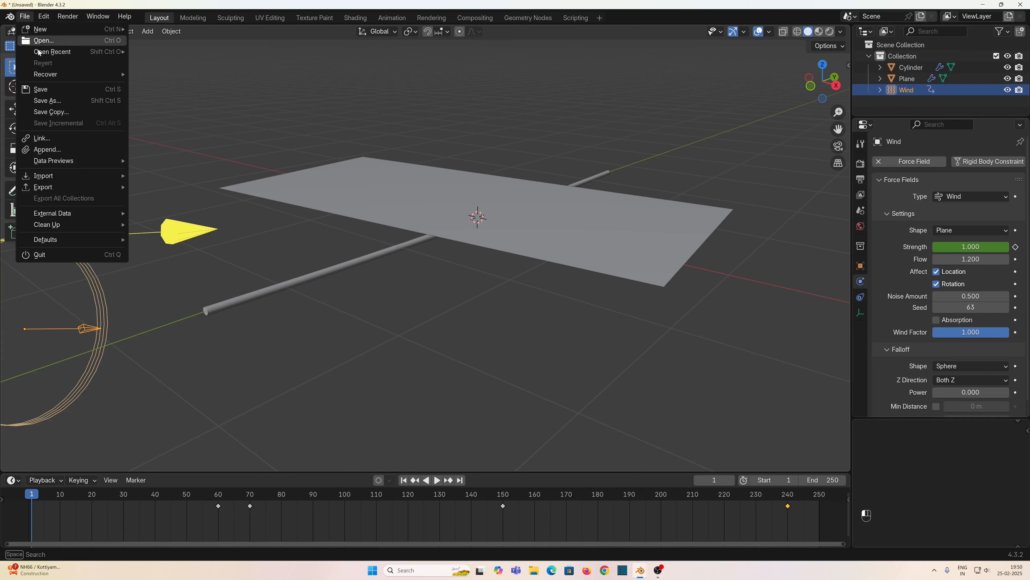
{"action": "left_click", "coordinate": [52, 91]}
{"action": "left_click", "coordinate": [405, 435]}
{"action": "type", "text": "Test 7"}
{"action": "key", "text": "Return"}
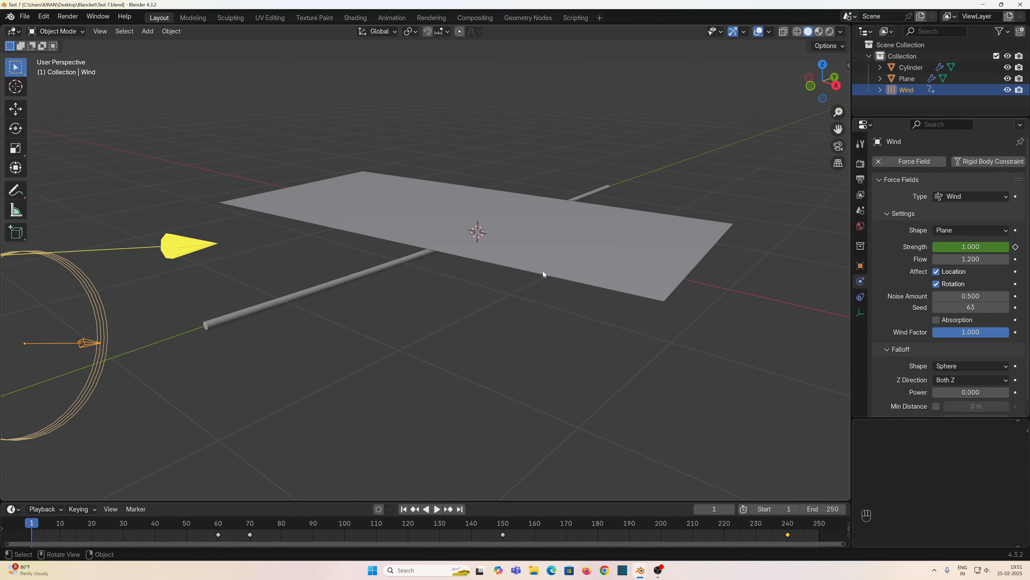
Bake the plane's cloth simulation cache for frames 1 to 250.
{"action": "left_click", "coordinate": [542, 271]}
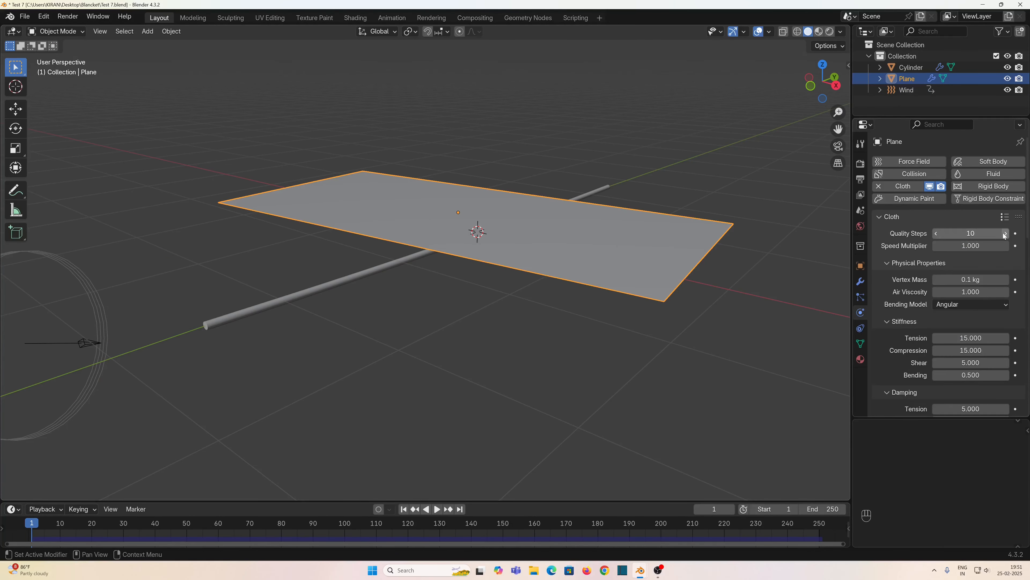
{"action": "scroll", "coordinate": [924, 269], "scroll_direction": "down", "scroll_amount": 10}
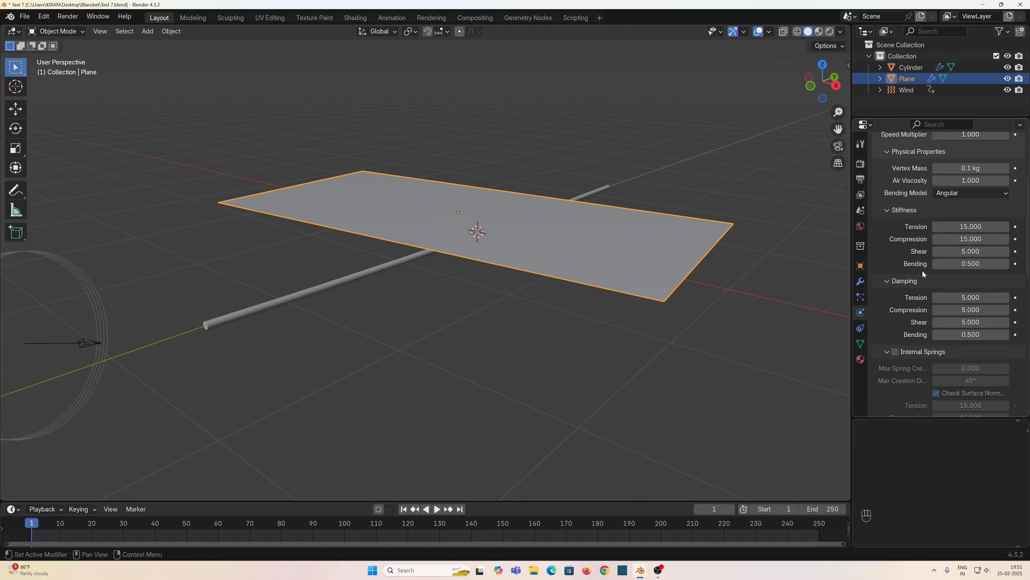
{"action": "scroll", "coordinate": [922, 270], "scroll_direction": "down", "scroll_amount": 11}
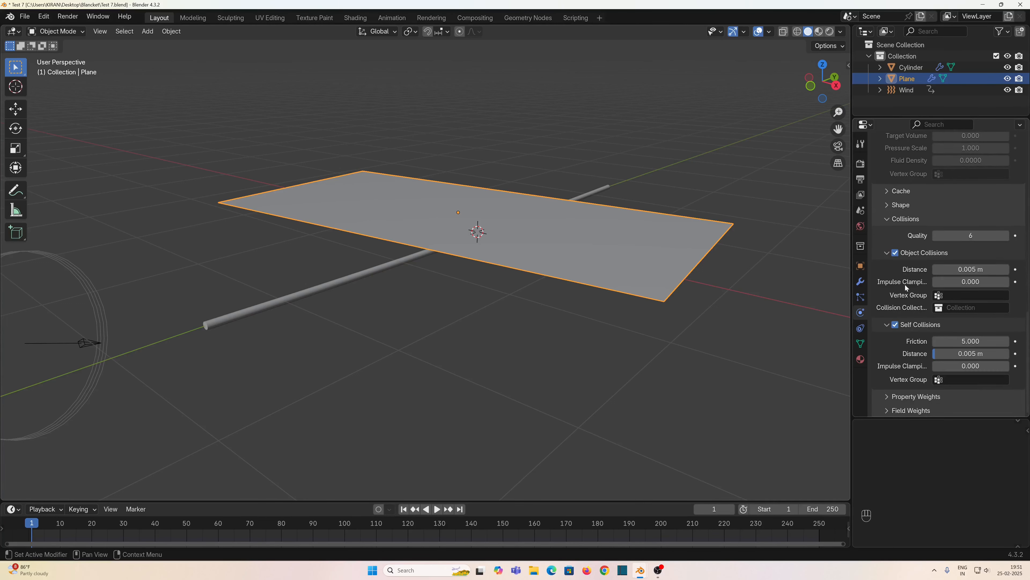
{"action": "scroll", "coordinate": [908, 285], "scroll_direction": "up", "scroll_amount": 3}
{"action": "left_click", "coordinate": [896, 257]}
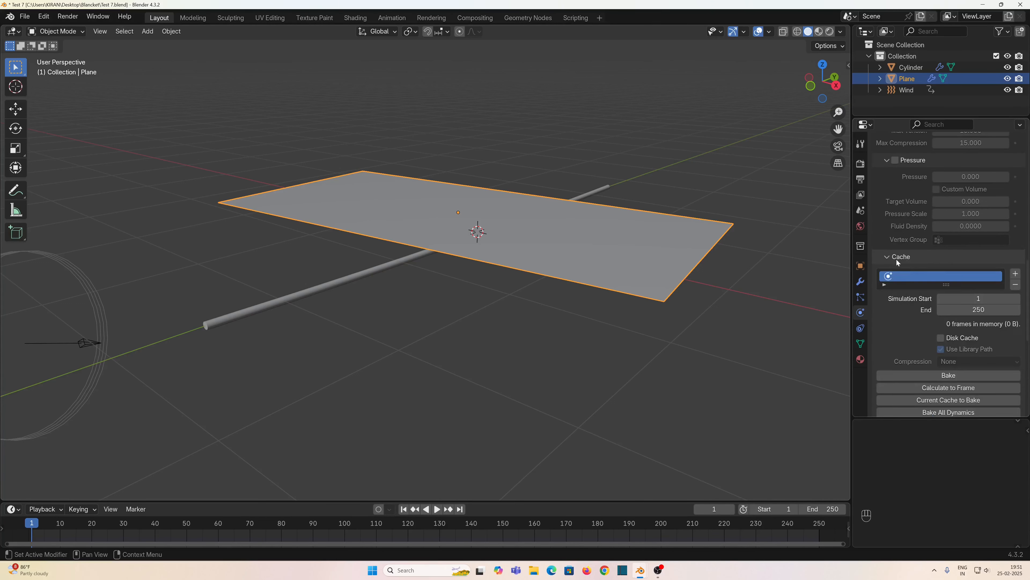
{"action": "scroll", "coordinate": [950, 288], "scroll_direction": "down", "scroll_amount": 5}
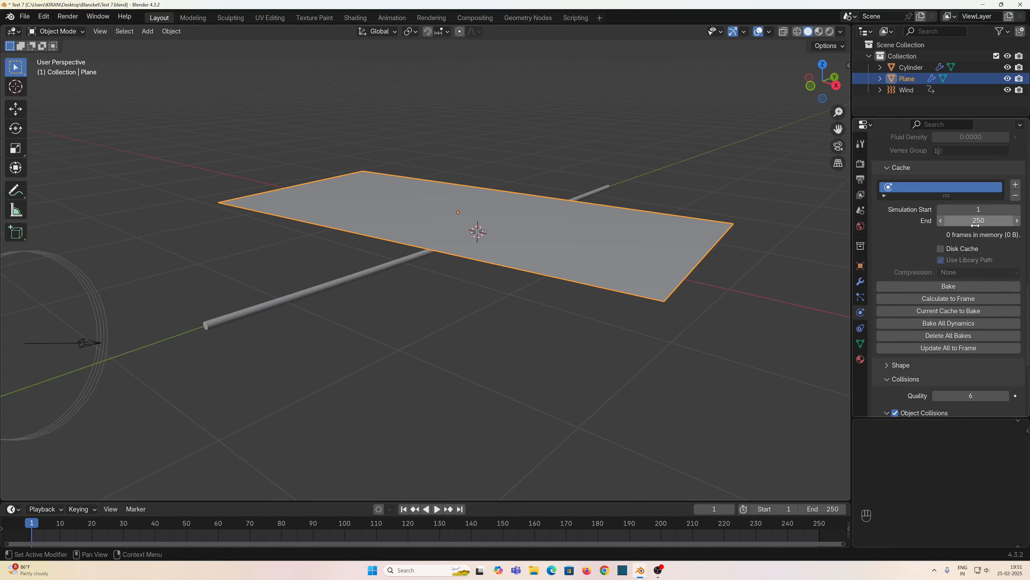
{"action": "left_click", "coordinate": [976, 289]}
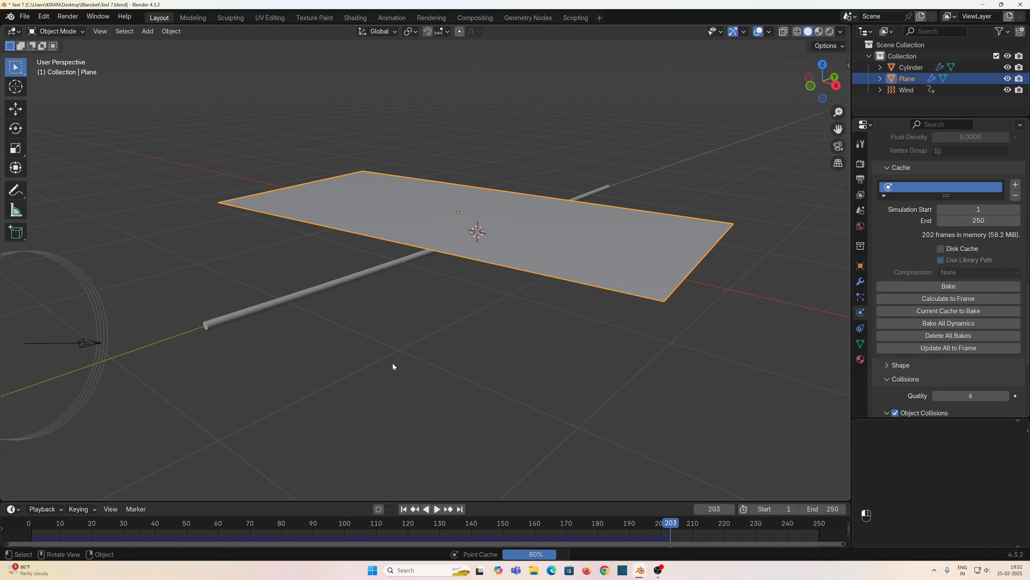
Play the baked simulation and examine how the cloth drapes over the rod and moves in the wind.
{"action": "scroll", "coordinate": [455, 323], "scroll_direction": "up", "scroll_amount": 2}
{"action": "key", "text": "space"}
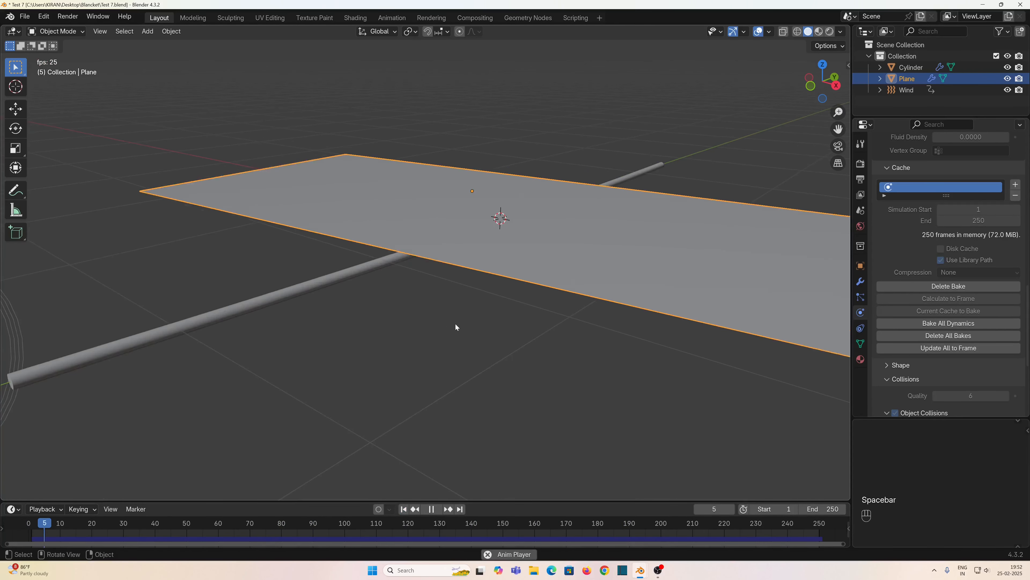
{"action": "scroll", "coordinate": [372, 362], "scroll_direction": "down", "scroll_amount": 4}
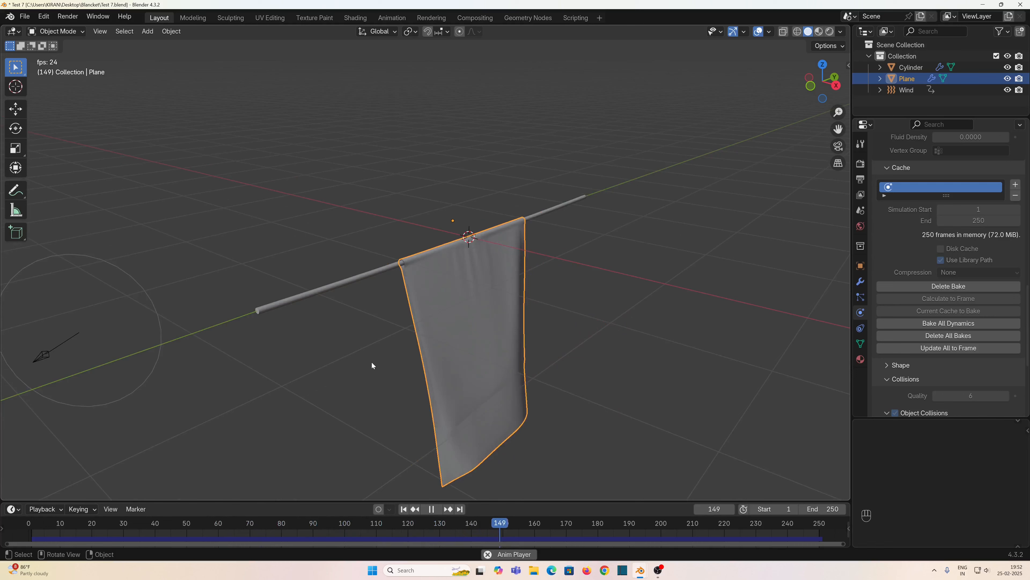
{"action": "scroll", "coordinate": [372, 363], "scroll_direction": "up", "scroll_amount": 5}
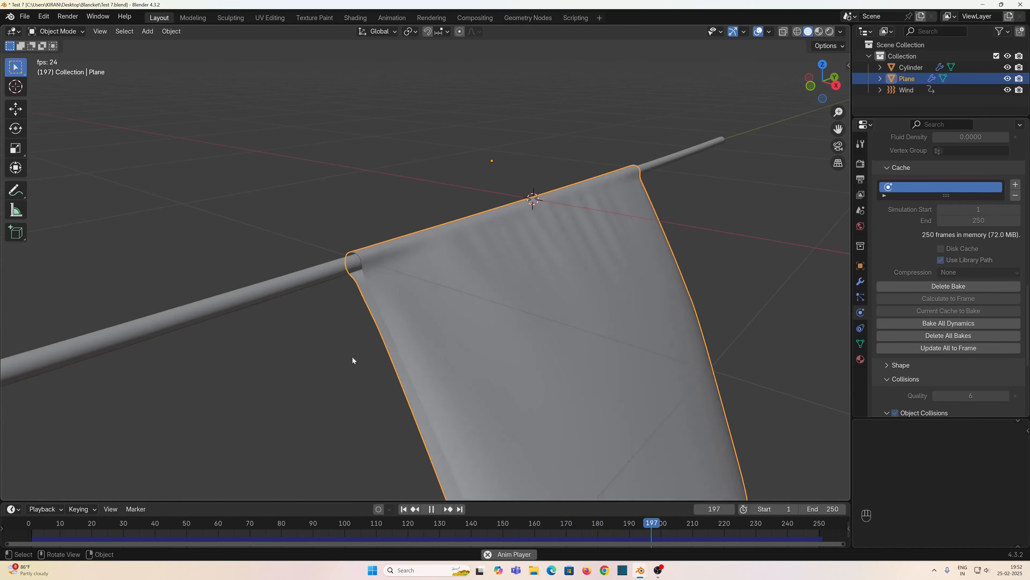
{"action": "key", "text": "space"}
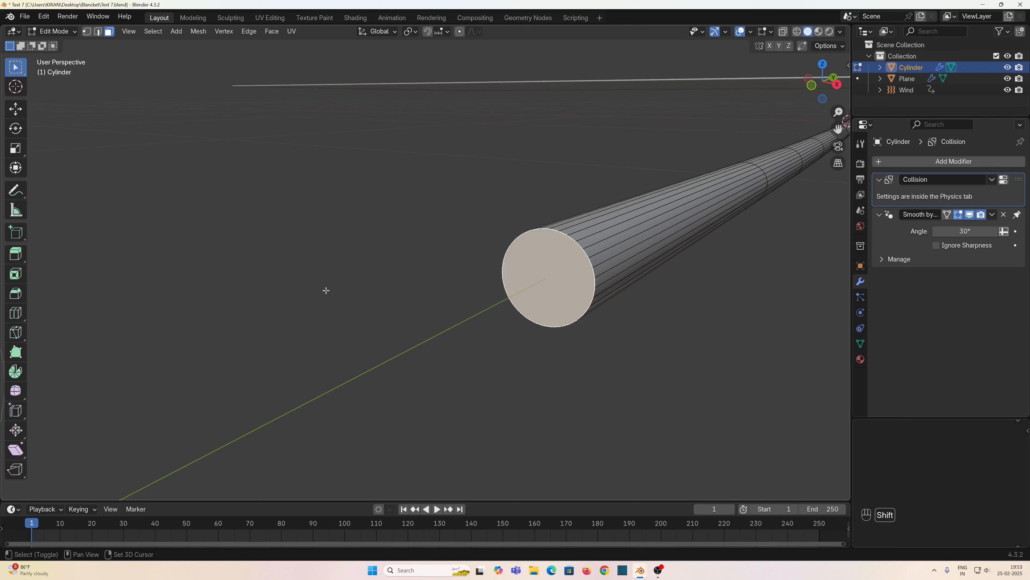
Snap the 3D cursor to the selected end face of the rod and return to Object Mode.
{"action": "key", "text": "shift+s"}
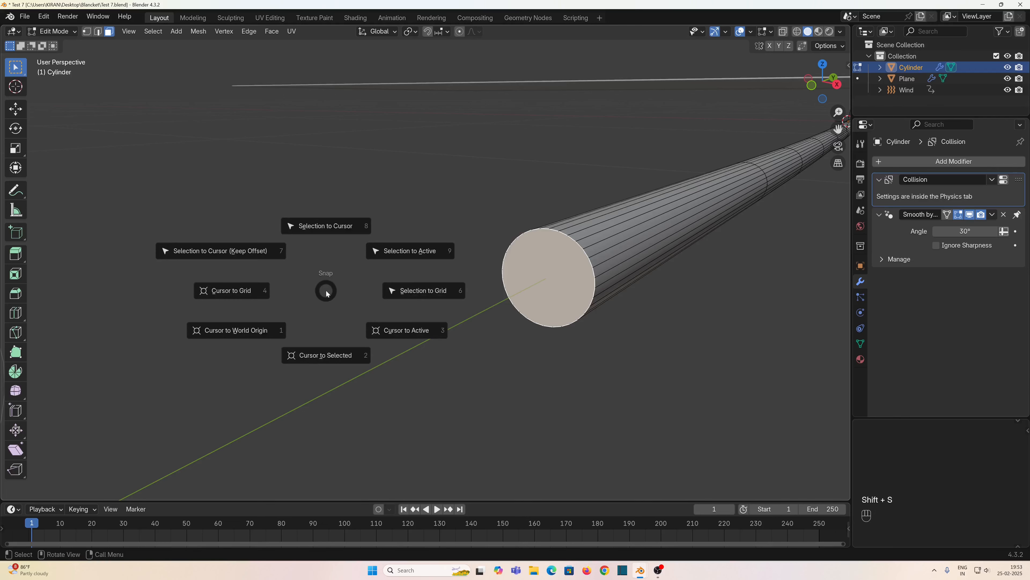
{"action": "left_click", "coordinate": [325, 356]}
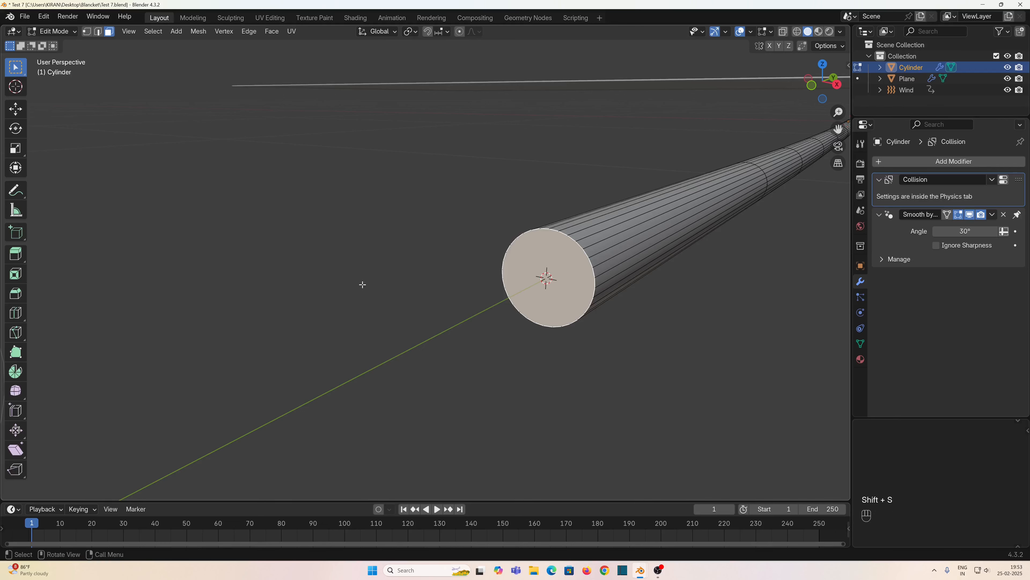
{"action": "key", "text": "Tab"}
Add a mesh cylinder at the rod's end and scale it uniformly by 0.05.
{"action": "key", "text": "shift+a"}
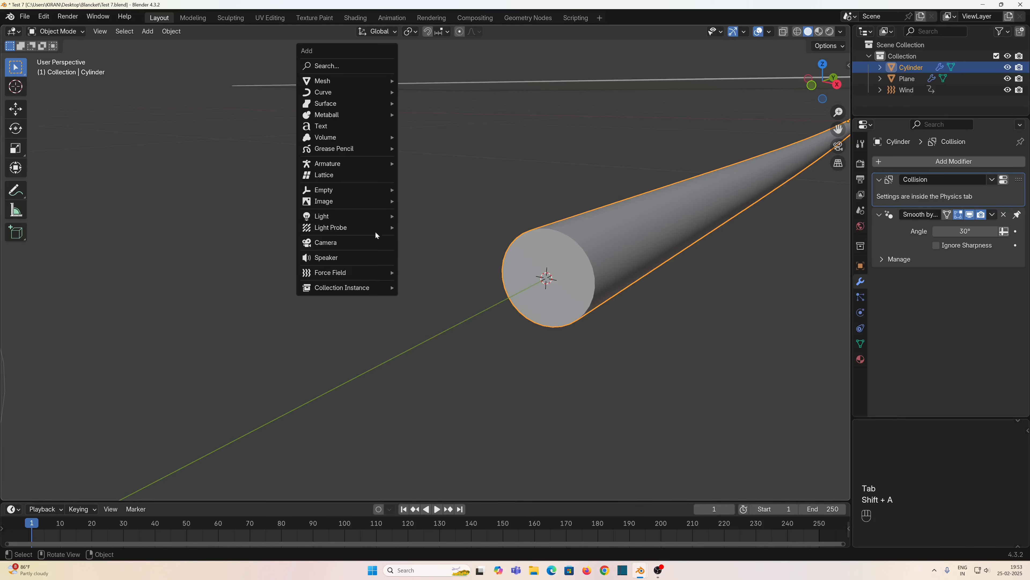
{"action": "mouse_move", "coordinate": [367, 82]}
{"action": "left_click", "coordinate": [446, 137]}
{"action": "key", "text": "KP_Decimal"}
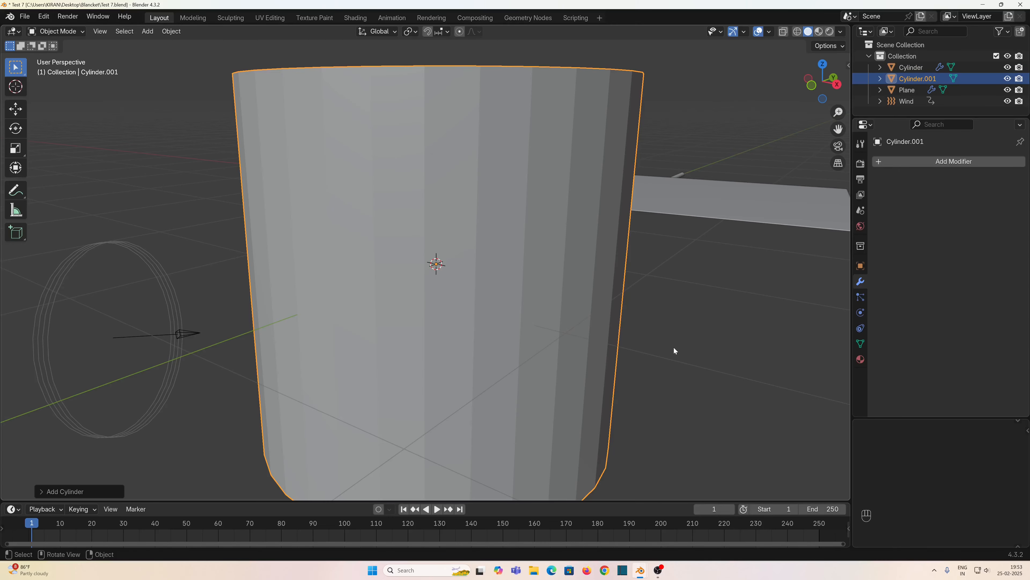
{"action": "type", "text": "s0.05"}
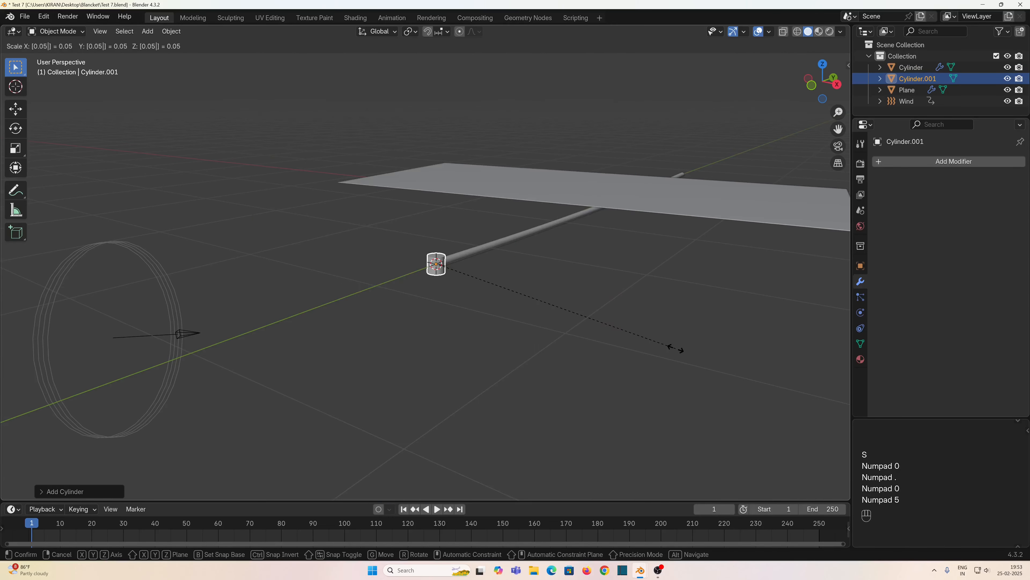
{"action": "key", "text": "KP_Enter"}
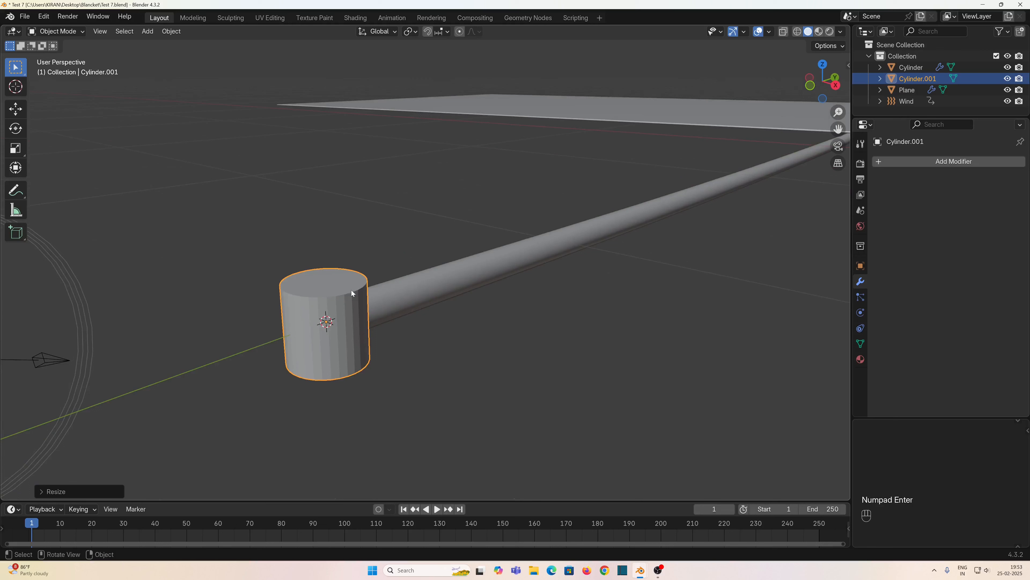
Snap the 3D cursor to the centre of the small cylinder's top face.
{"action": "key", "text": "Tab"}
{"action": "left_click", "coordinate": [323, 274]}
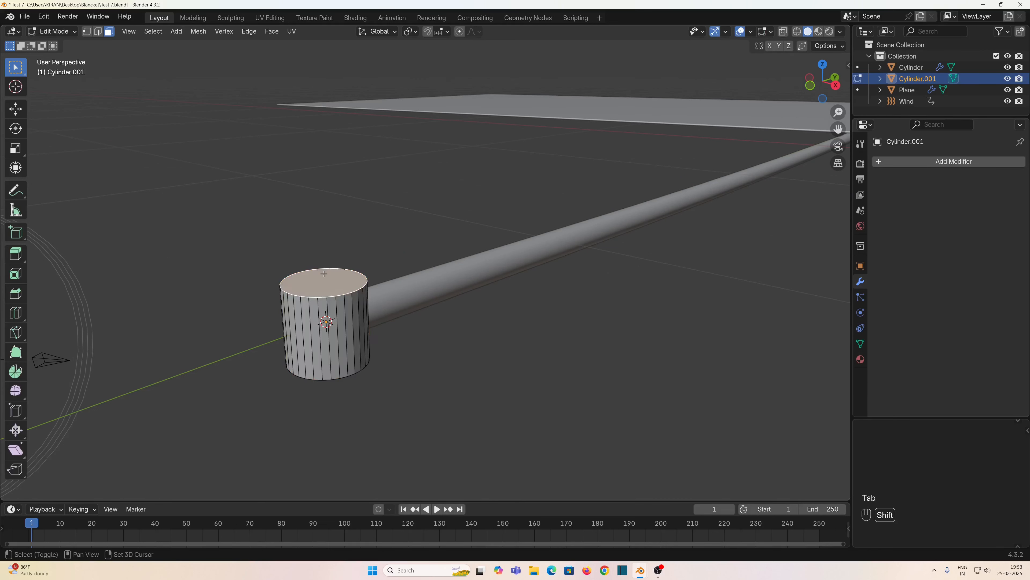
{"action": "key", "text": "shift+s"}
{"action": "left_click", "coordinate": [320, 339]}
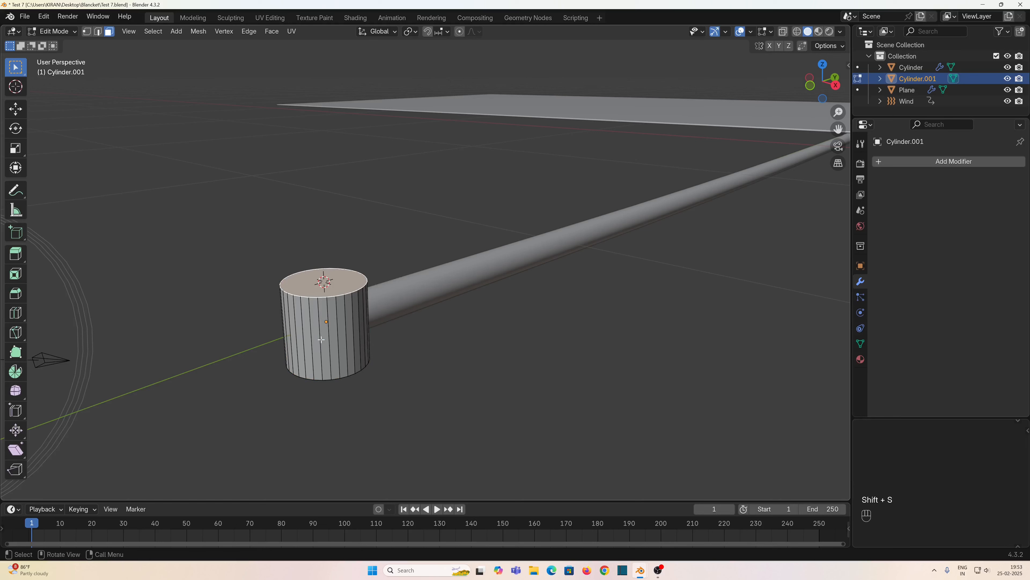
{"action": "key", "text": "Tab"}
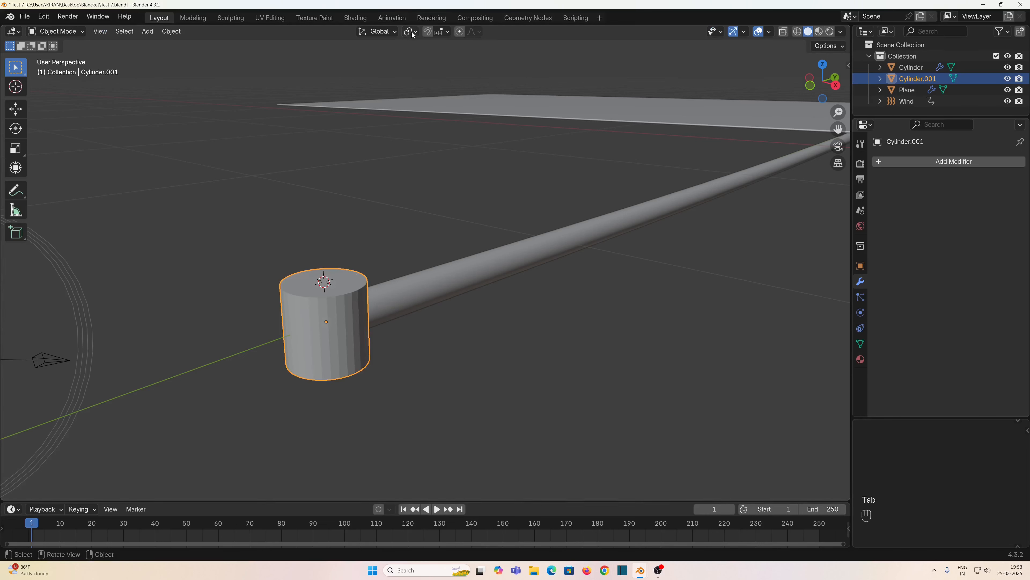
Set the pivot point to the 3D cursor and scale the small cylinder by 35 along Z into a tall post.
{"action": "left_click", "coordinate": [411, 32]}
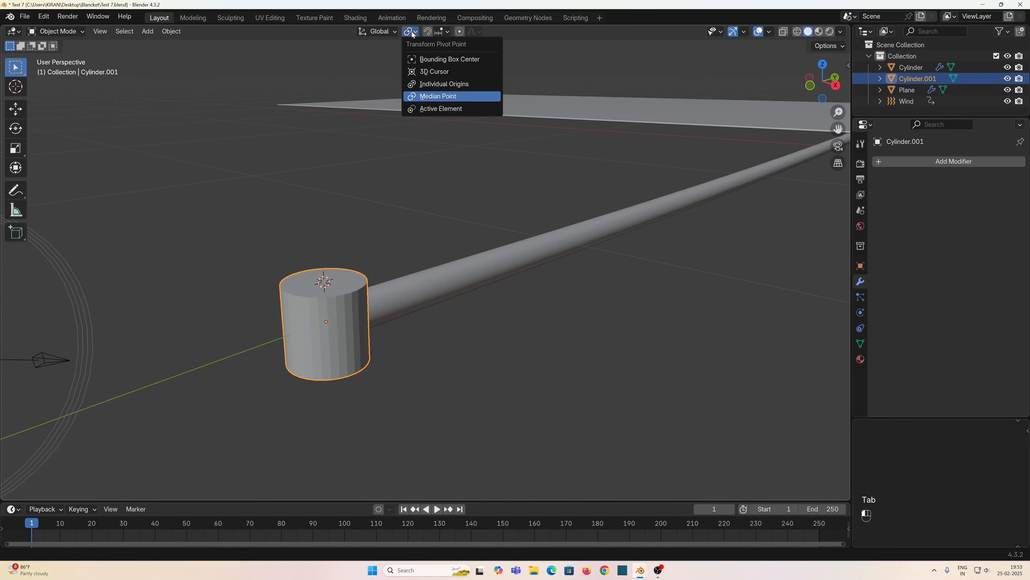
{"action": "left_click", "coordinate": [431, 71]}
{"action": "key", "text": "s"}
{"action": "type", "text": "z"}
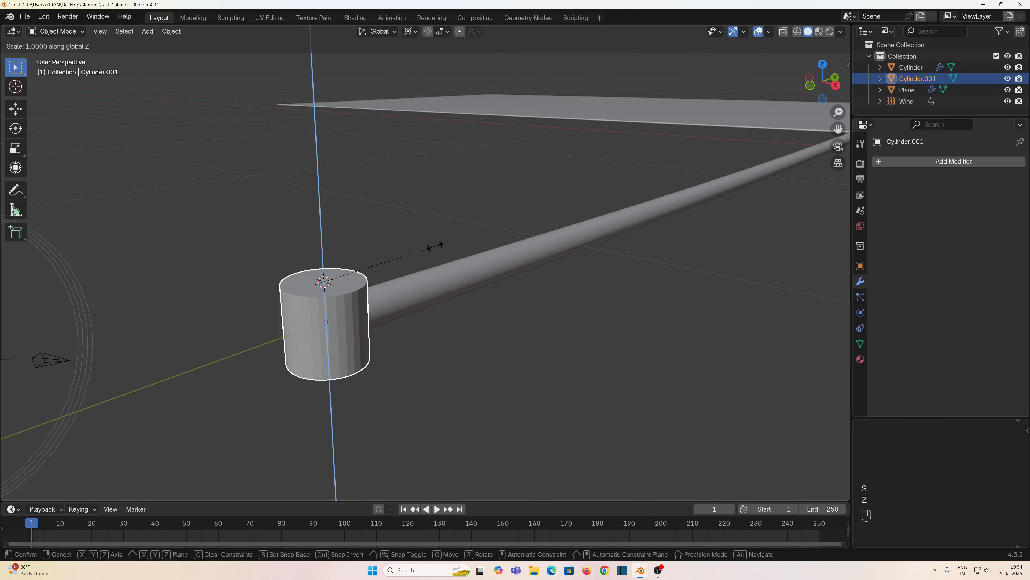
{"action": "type", "text": "35"}
{"action": "key", "text": "KP_Enter"}
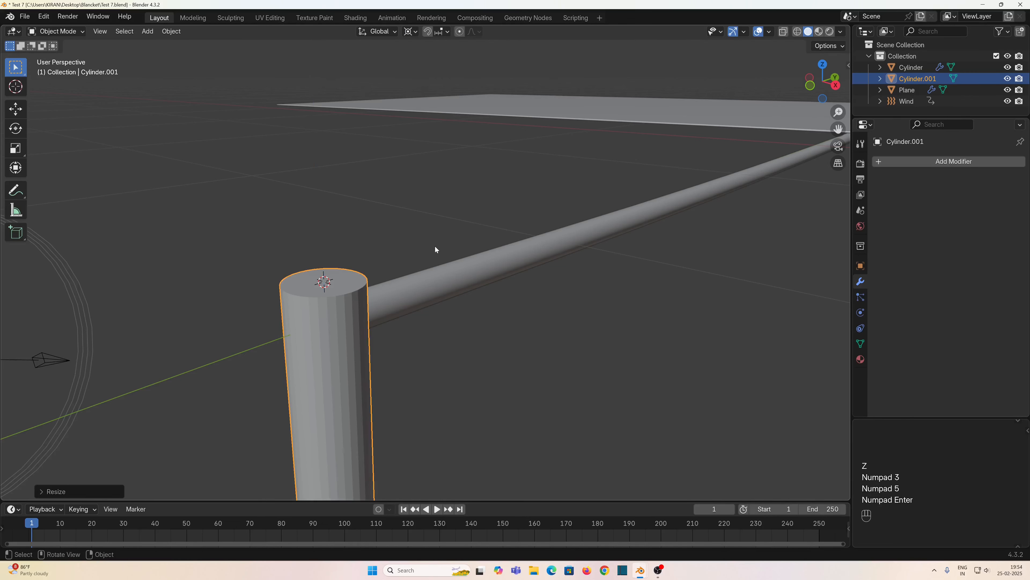
Apply the scaled post's object transform.
{"action": "scroll", "coordinate": [435, 249], "scroll_direction": "down", "scroll_amount": 4}
{"action": "middle_click_drag", "start_coordinate": [435, 246], "coordinate": [471, 365]}
{"action": "scroll", "coordinate": [451, 379], "scroll_direction": "up", "scroll_amount": 2}
{"action": "scroll", "coordinate": [453, 372], "scroll_direction": "up", "scroll_amount": 7}
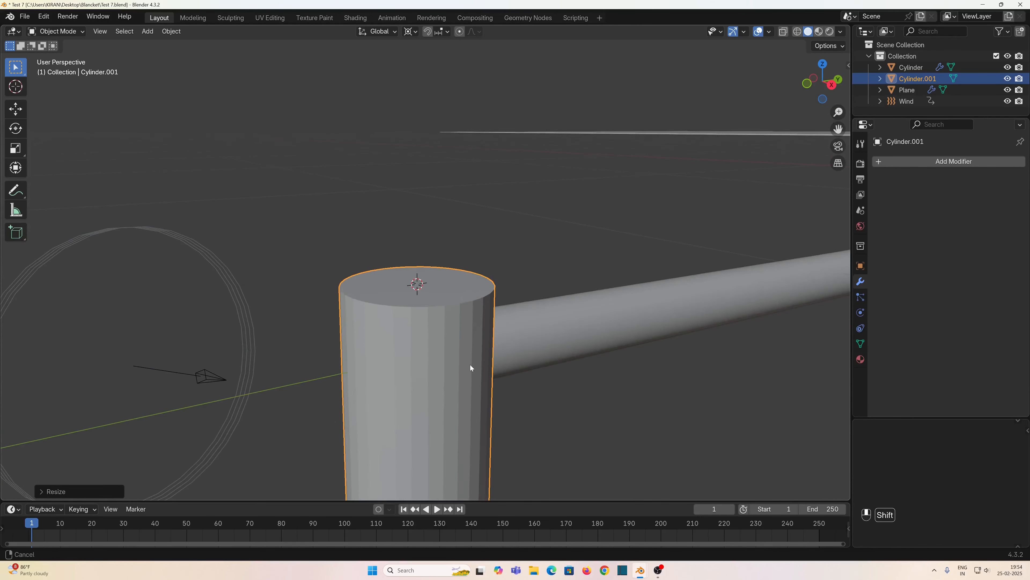
{"action": "key", "text": "ctrl+a"}
{"action": "left_click", "coordinate": [471, 336]}
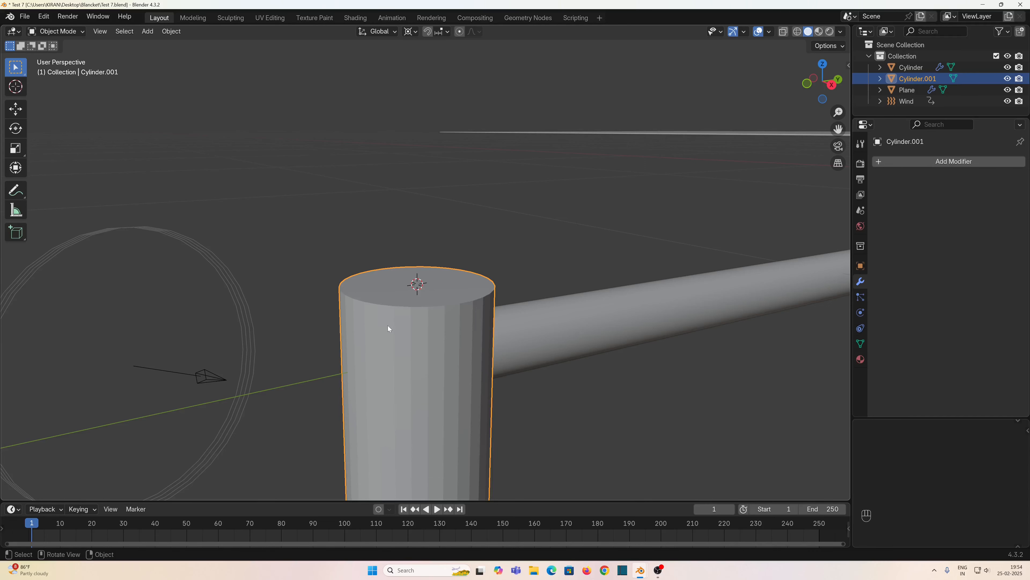
Delete the cap face at the post's upper end.
{"action": "key", "text": "Tab"}
{"action": "middle_click_drag", "start_coordinate": [370, 289], "coordinate": [408, 464]}
{"action": "key", "text": "KP_Decimal"}
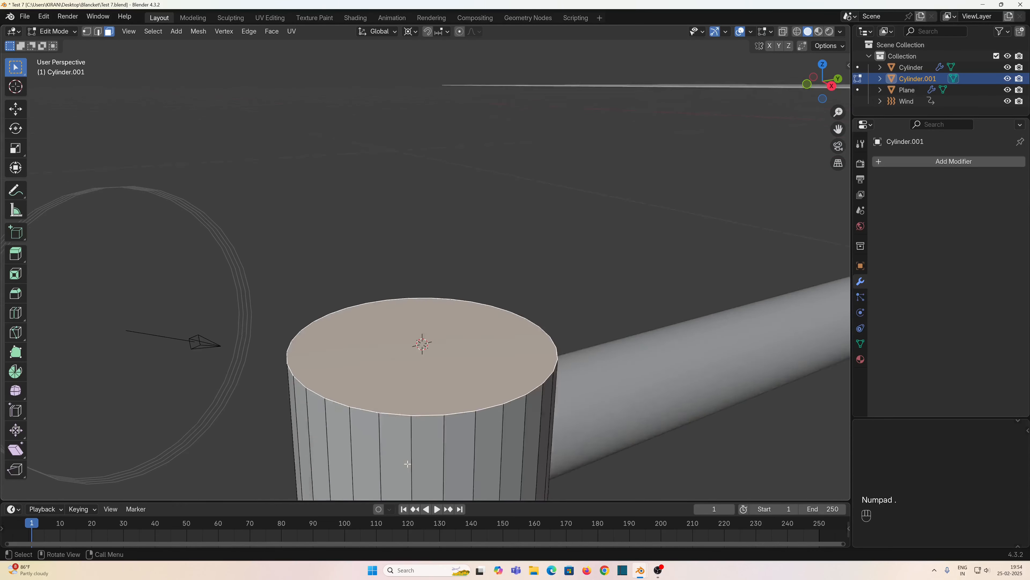
{"action": "middle_click_drag", "start_coordinate": [408, 464], "coordinate": [422, 454]}
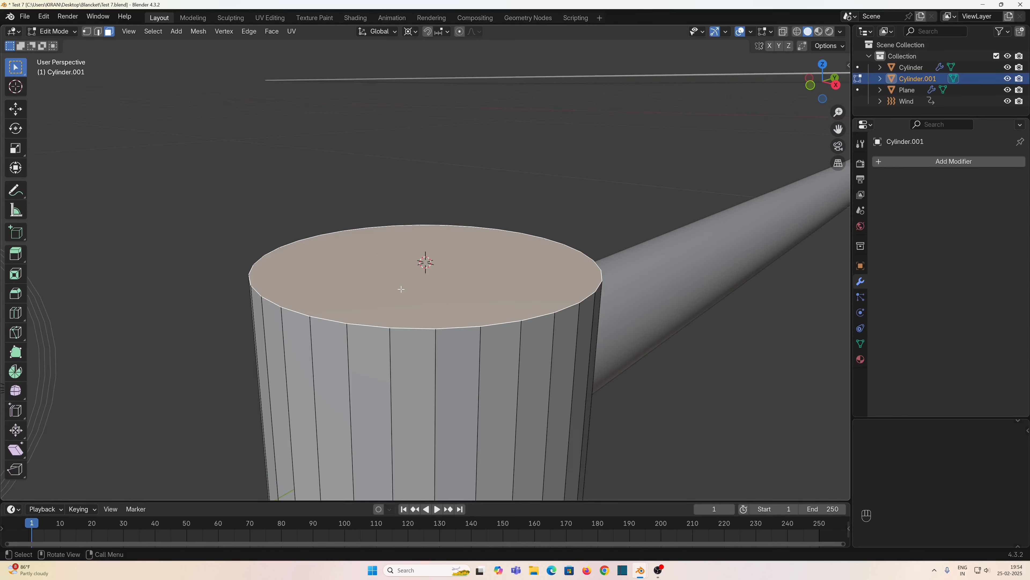
{"action": "key", "text": "x"}
{"action": "left_click", "coordinate": [387, 311]}
Add a UV sphere at the post's open top within the same mesh and hide the post's unselected geometry.
{"action": "scroll", "coordinate": [386, 311], "scroll_direction": "down", "scroll_amount": 5}
{"action": "key", "text": "shift+a"}
{"action": "key", "text": "shift+h"}
Delete the lower half of the UV sphere in front wireframe view, leaving a dome.
{"action": "key", "text": "KP_1"}
{"action": "left_click", "coordinate": [798, 32]}
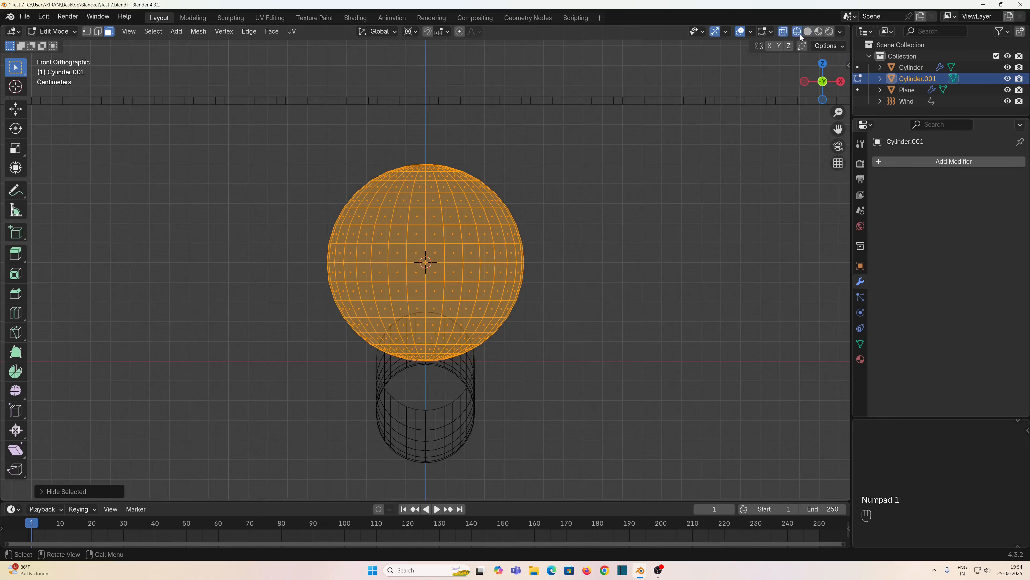
{"action": "left_click_drag", "start_coordinate": [317, 276], "coordinate": [580, 389]}
{"action": "key", "text": "x"}
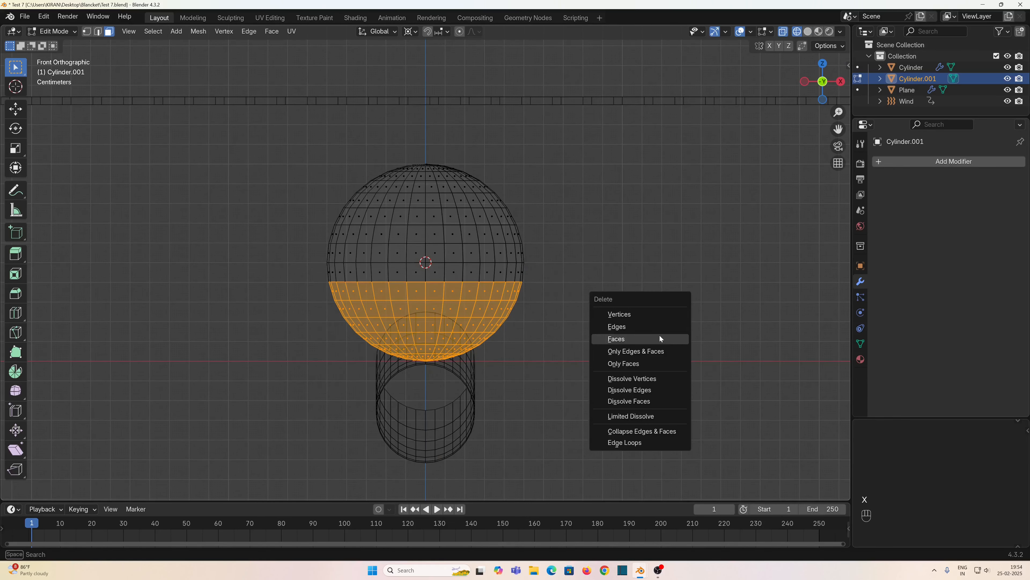
{"action": "left_click", "coordinate": [635, 320]}
Reveal the hidden post geometry and merge the vertices at the seam between dome and post by distance.
{"action": "middle_click_drag", "start_coordinate": [406, 203], "coordinate": [191, 170]}
{"action": "key", "text": "1"}
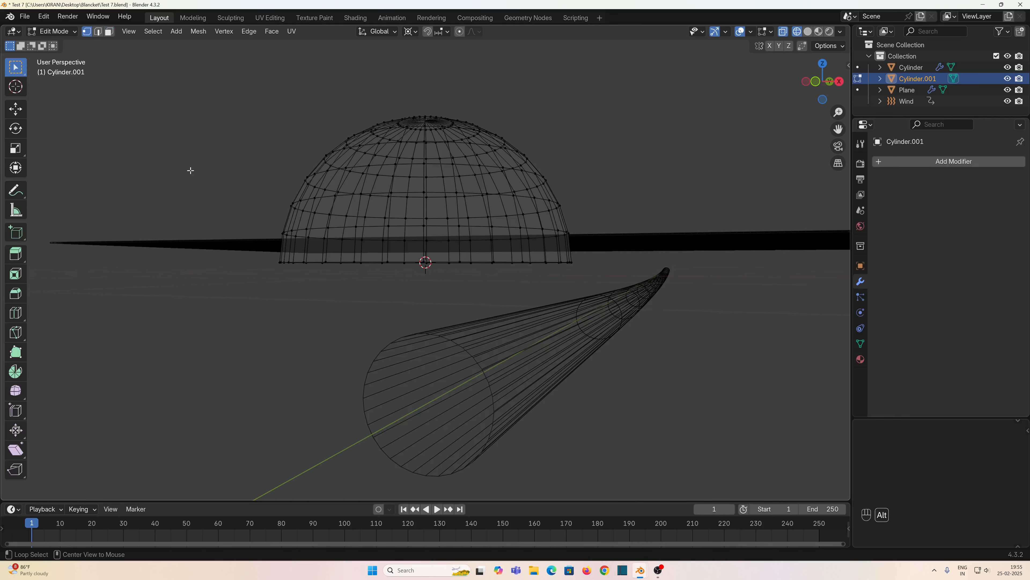
{"action": "key", "text": "alt+h"}
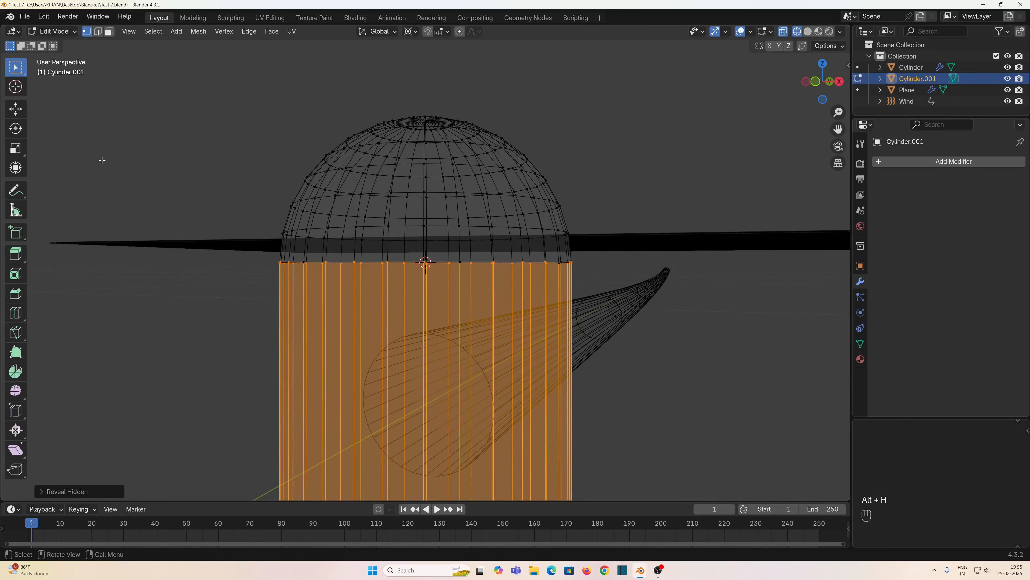
{"action": "key", "text": "KP_1"}
{"action": "left_click_drag", "start_coordinate": [238, 252], "coordinate": [672, 294]}
{"action": "key", "text": "m"}
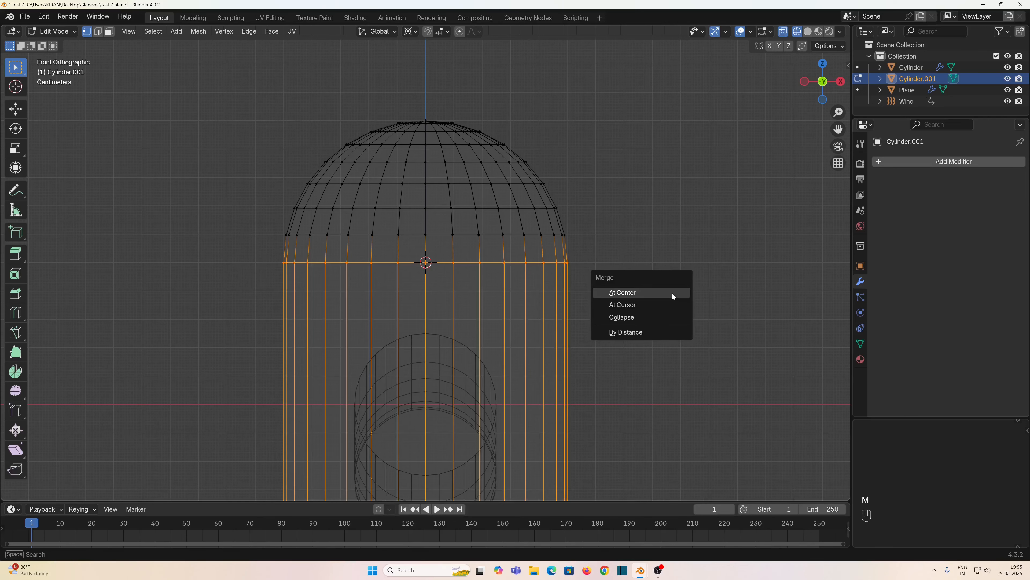
{"action": "left_click", "coordinate": [669, 334]}
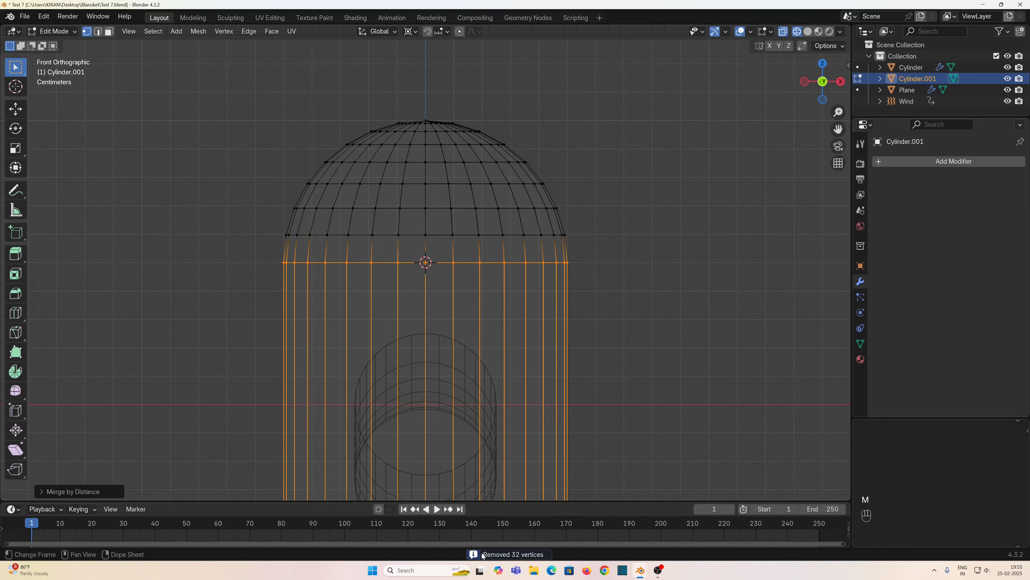
In Object Mode with solid shading, smooth the post by angle at 30° and rotate it about the 3D cursor at its top.
{"action": "middle_click_drag", "start_coordinate": [596, 327], "coordinate": [478, 345]}
{"action": "key", "text": "Tab"}
{"action": "key", "text": "z"}
{"action": "scroll", "coordinate": [523, 337], "scroll_direction": "down", "scroll_amount": 8}
{"action": "key", "text": "r"}
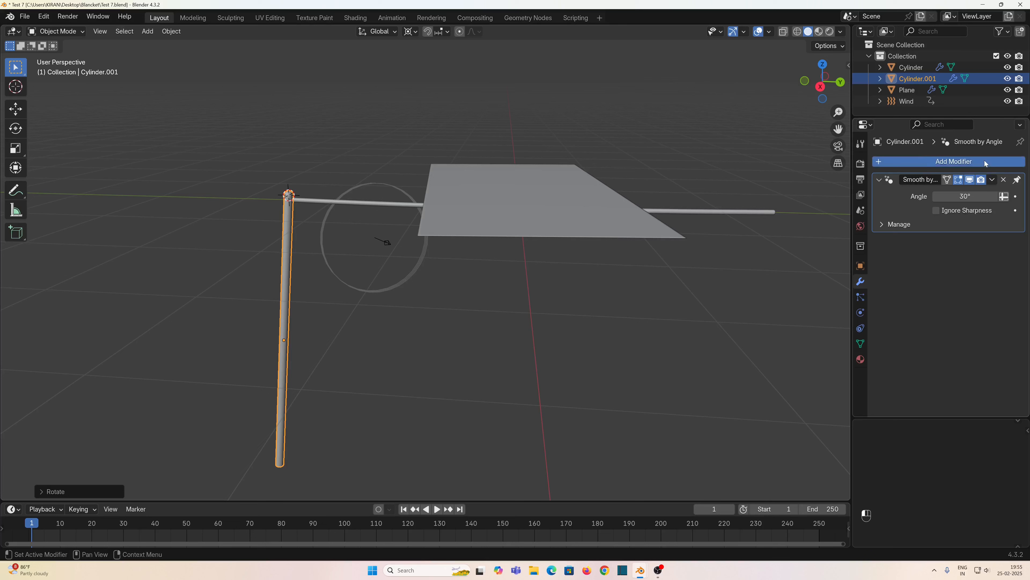
Add a Mirror modifier to the post, mirroring only on the Y axis with the horizontal rod as the mirror object.
{"action": "left_click", "coordinate": [986, 161]}
{"action": "mouse_move", "coordinate": [986, 161]}
{"action": "left_click", "coordinate": [847, 240]}
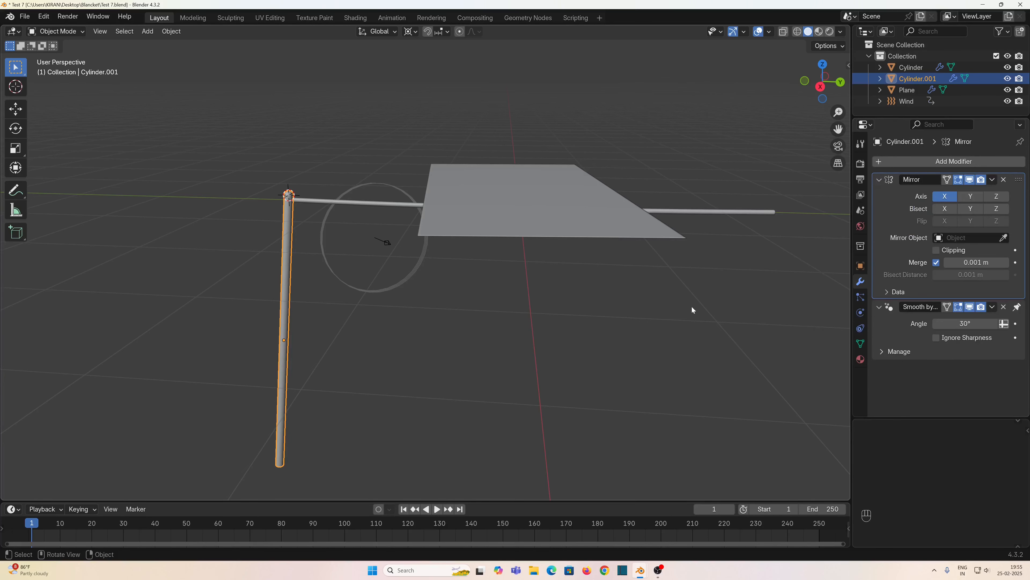
{"action": "left_click", "coordinate": [971, 196]}
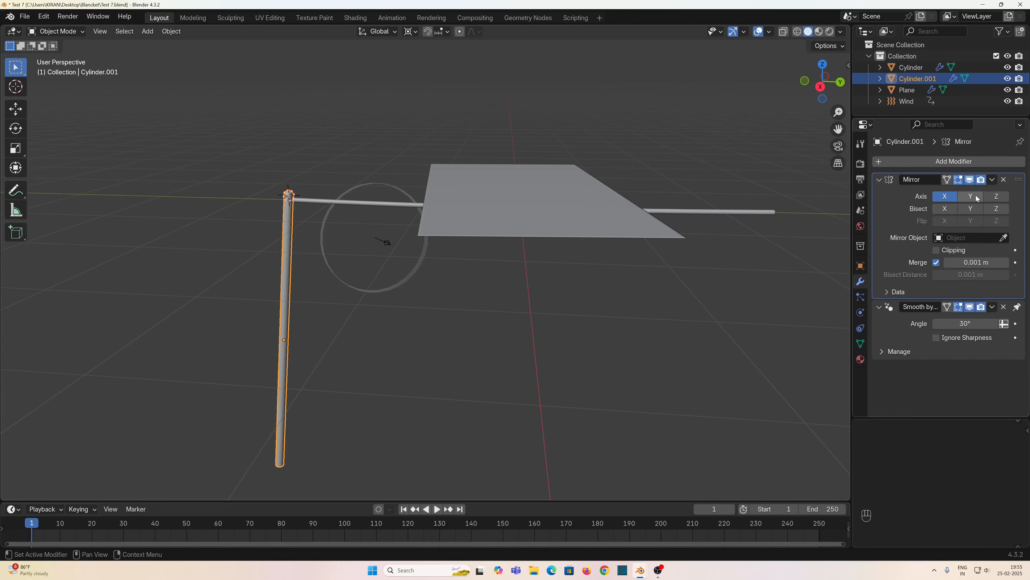
{"action": "left_click", "coordinate": [947, 202]}
{"action": "middle_click_drag", "start_coordinate": [393, 444], "coordinate": [428, 430]}
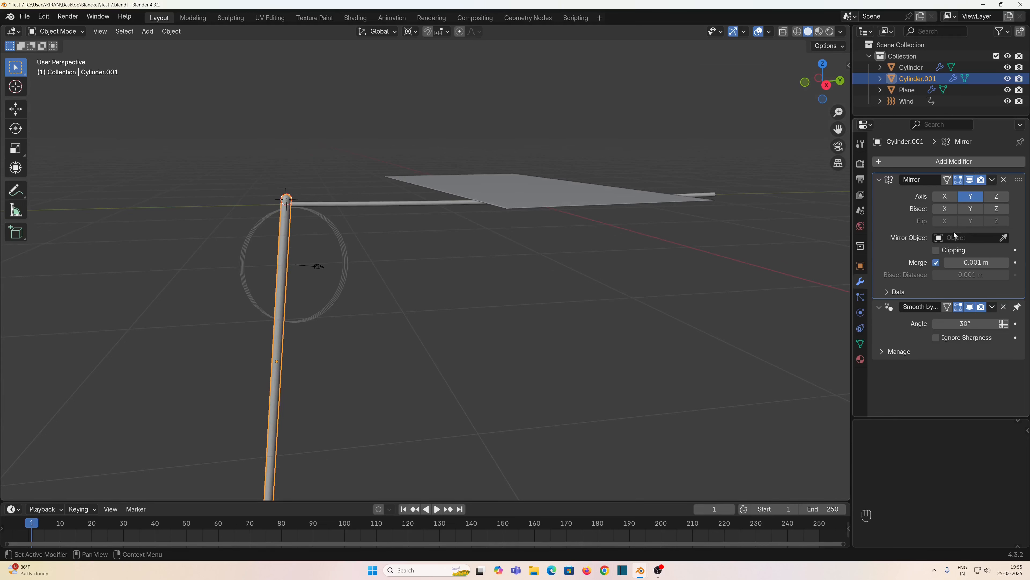
{"action": "left_click", "coordinate": [1004, 238]}
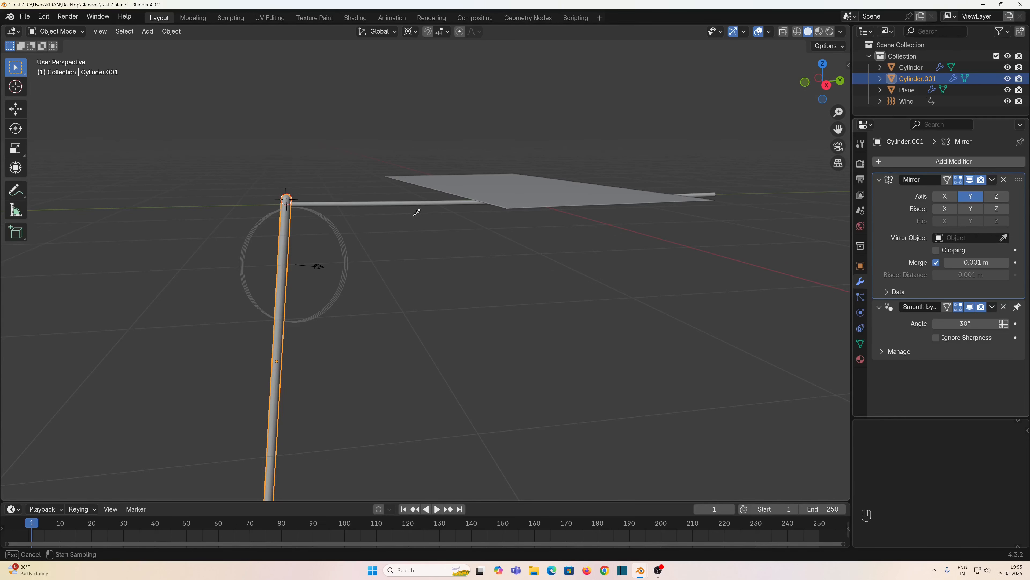
{"action": "left_click", "coordinate": [407, 201]}
{"action": "middle_click_drag", "start_coordinate": [368, 267], "coordinate": [362, 260]}
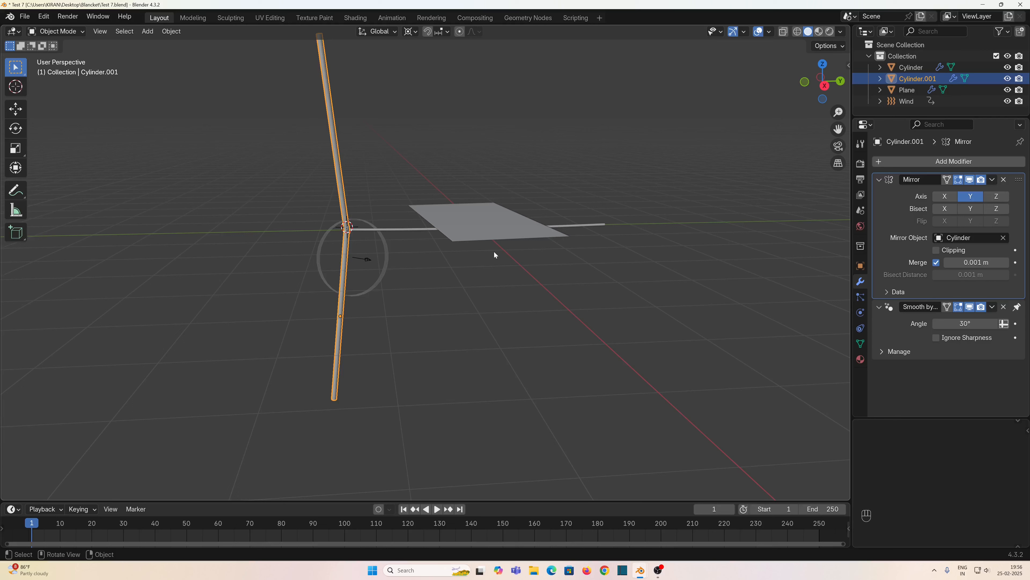
Apply the horizontal rod's rotation so that the mirrored post stands upright at the rod's other end.
{"action": "key", "text": "n"}
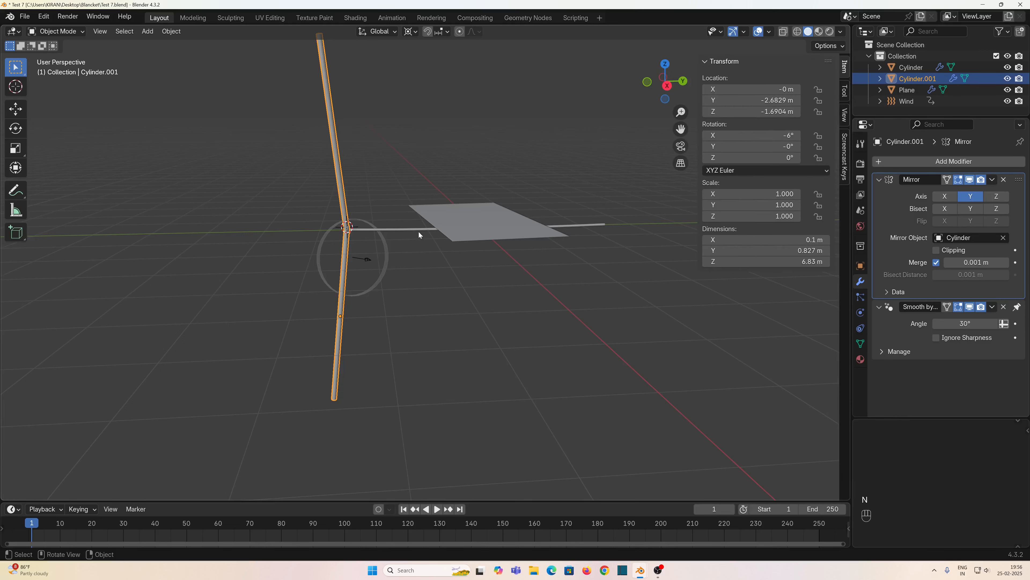
{"action": "left_click", "coordinate": [413, 228]}
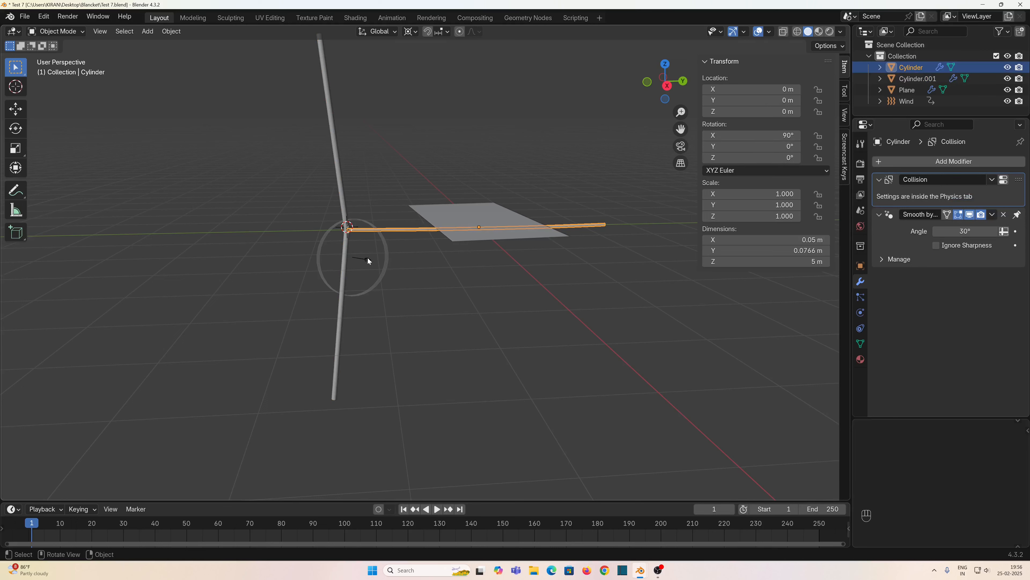
{"action": "key", "text": "ctrl+a"}
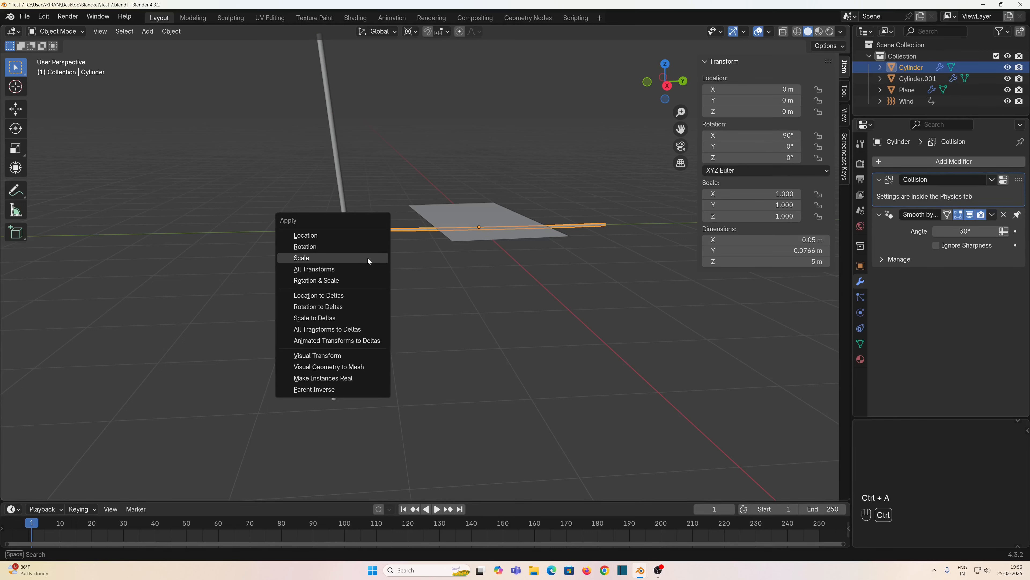
{"action": "left_click", "coordinate": [330, 243]}
{"action": "scroll", "coordinate": [344, 262], "scroll_direction": "up", "scroll_amount": 3}
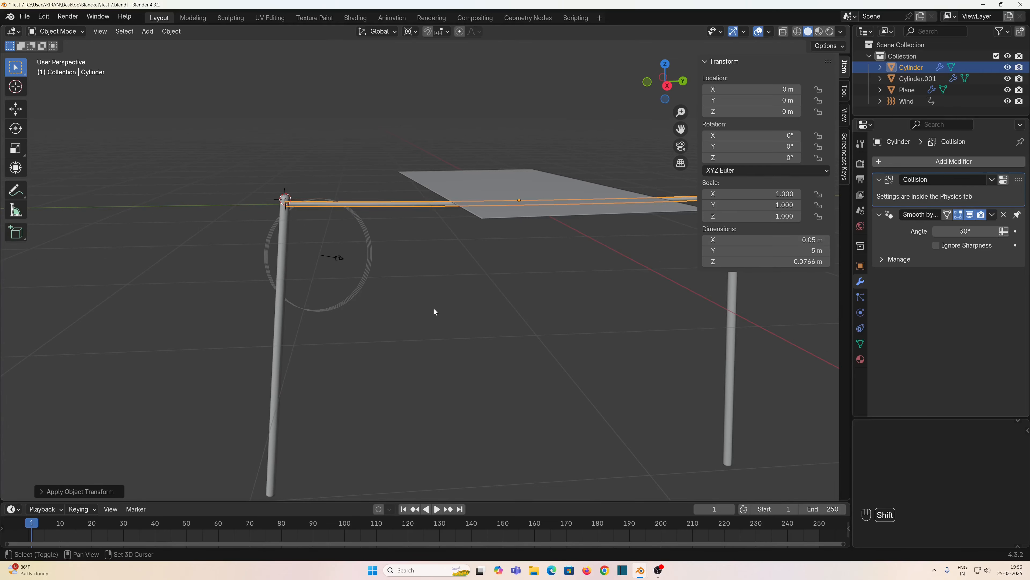
{"action": "middle_click_drag", "start_coordinate": [434, 312], "coordinate": [457, 396], "text": "shift"}
{"action": "key", "text": "n"}
{"action": "scroll", "coordinate": [400, 354], "scroll_direction": "up", "scroll_amount": 2}
{"action": "scroll", "coordinate": [386, 385], "scroll_direction": "down", "scroll_amount": 2}
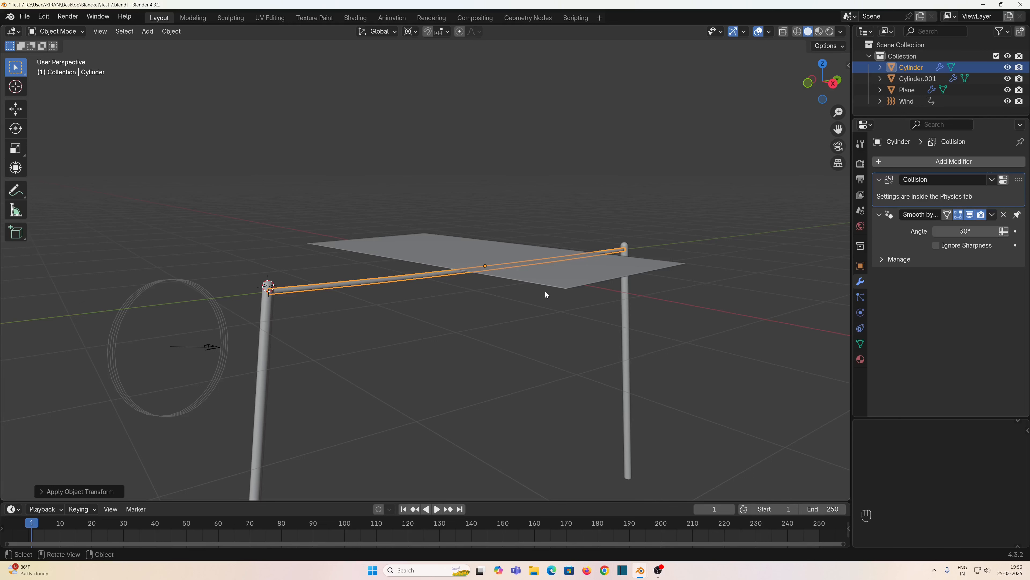
{"action": "middle_click_drag", "start_coordinate": [545, 293], "coordinate": [289, 273]}
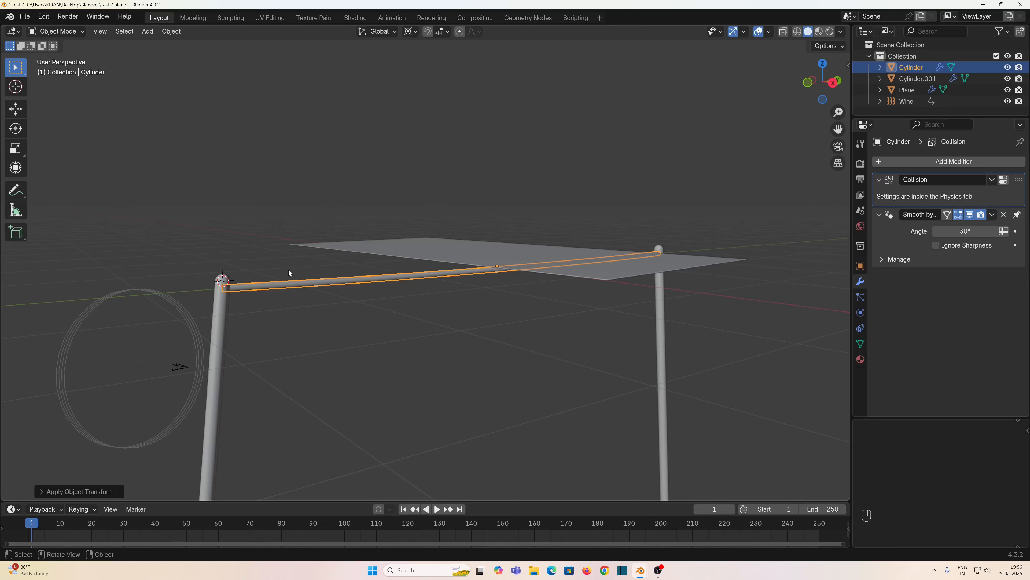
In the Shading workspace, create a new material for the cloth plane and name it Blancket.
{"action": "left_click", "coordinate": [345, 17]}
{"action": "scroll", "coordinate": [417, 138], "scroll_direction": "up", "scroll_amount": 6}
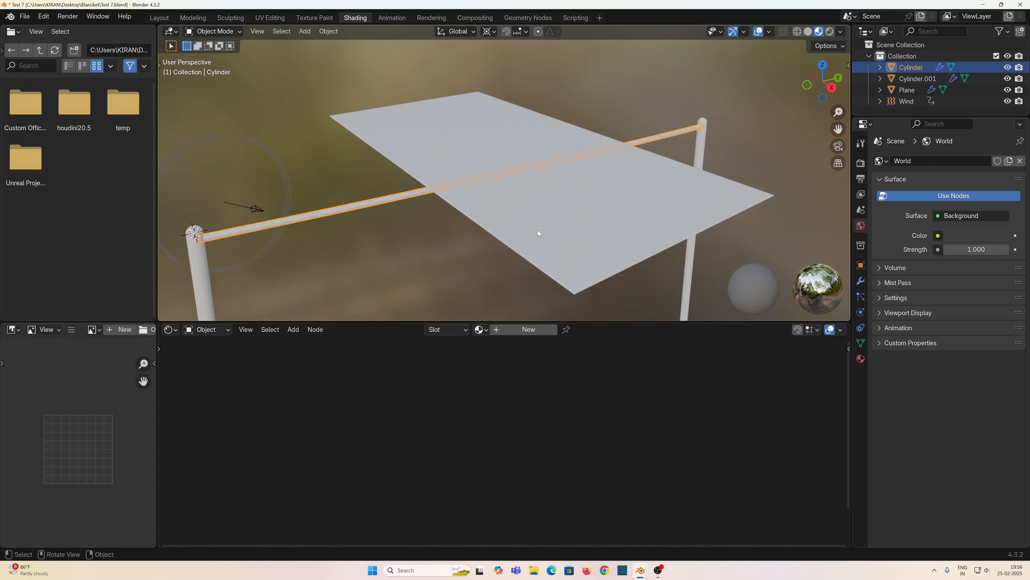
{"action": "left_click", "coordinate": [538, 230]}
{"action": "left_click", "coordinate": [529, 330]}
{"action": "double_click", "coordinate": [527, 332]}
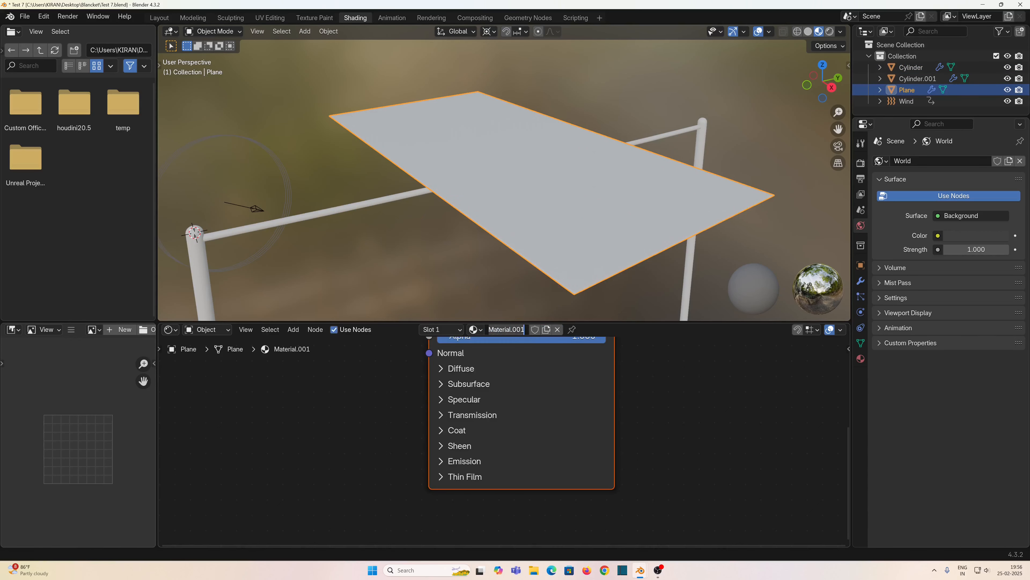
{"action": "key", "text": "ctrl+a"}
{"action": "type", "text": "Blancket"}
{"action": "key", "text": "Return"}
{"action": "key", "text": "Home"}
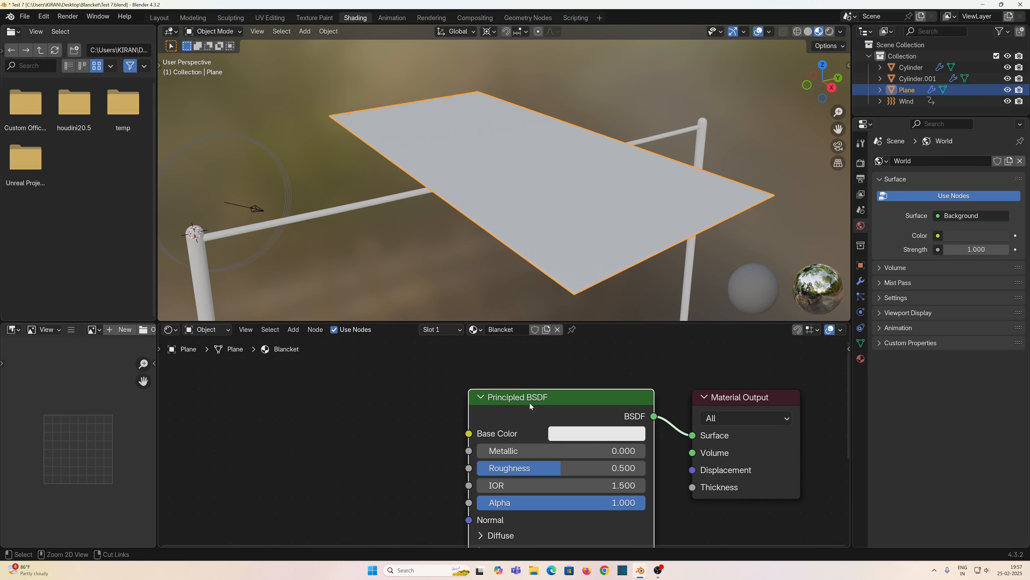
Load the three fabric_pattern_07 textures into the cloth's Principled BSDF as a Principled Texture Setup.
{"action": "key", "text": "ctrl+shift+t"}
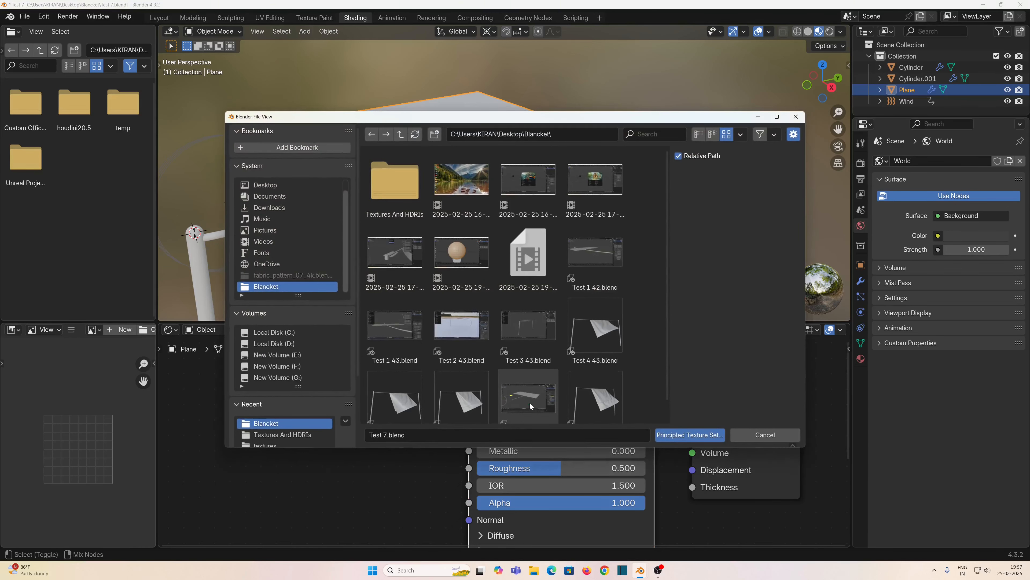
{"action": "double_click", "coordinate": [401, 201]}
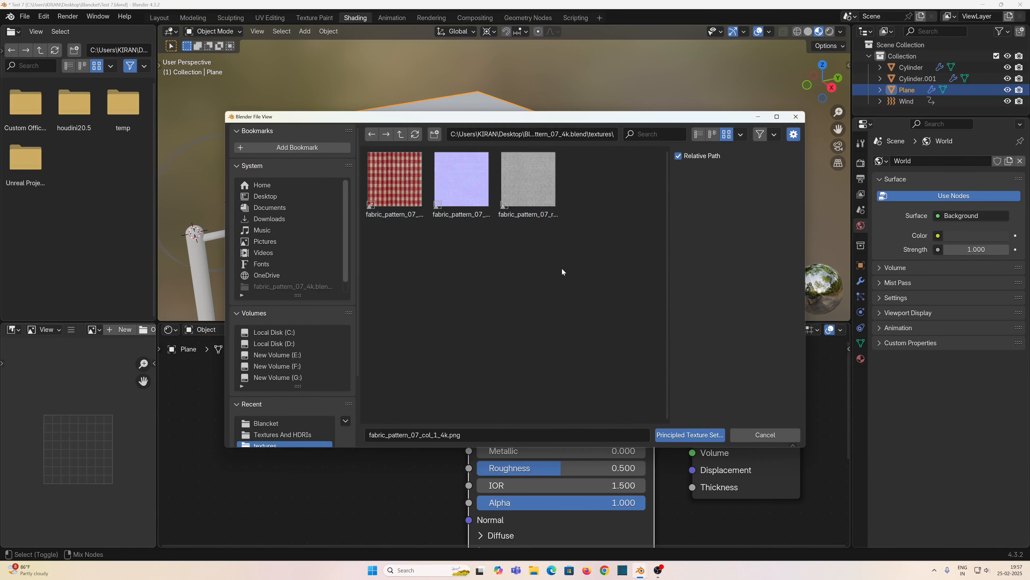
{"action": "left_click_drag", "start_coordinate": [563, 269], "coordinate": [393, 174]}
{"action": "left_click", "coordinate": [668, 438]}
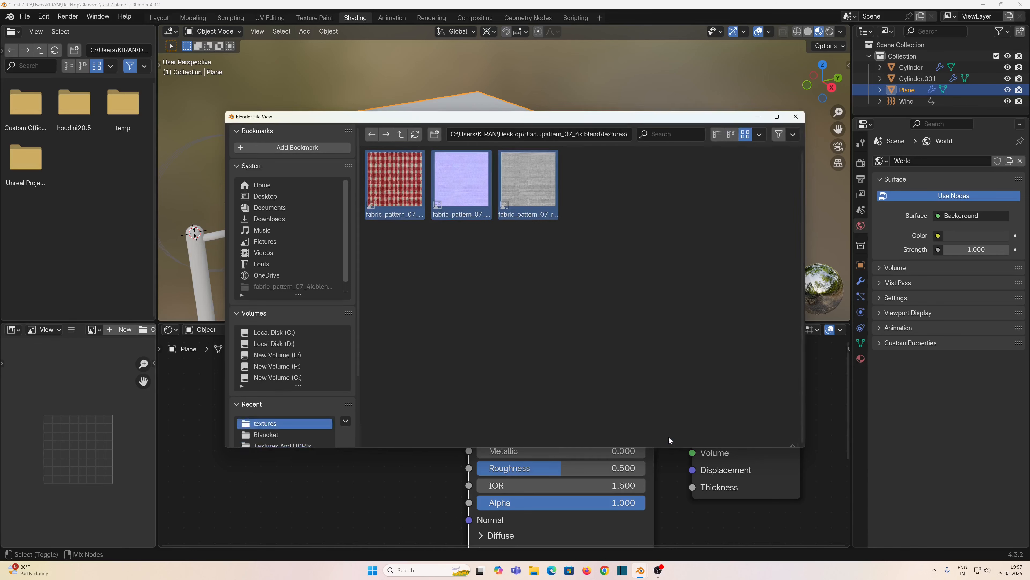
{"action": "scroll", "coordinate": [452, 211], "scroll_direction": "down", "scroll_amount": 3}
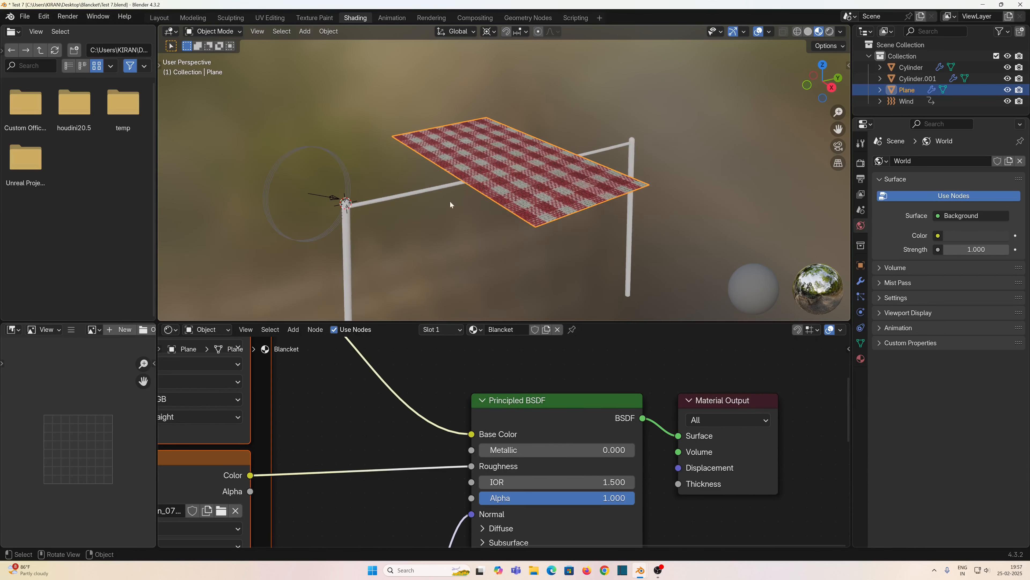
Set the scale of the fabric textures' Mapping node to 5.
{"action": "scroll", "coordinate": [390, 434], "scroll_direction": "down", "scroll_amount": 2}
{"action": "scroll", "coordinate": [365, 457], "scroll_direction": "down", "scroll_amount": 2}
{"action": "left_click", "coordinate": [247, 414]}
{"action": "scroll", "coordinate": [244, 479], "scroll_direction": "up", "scroll_amount": 5}
{"action": "left_click_drag", "start_coordinate": [175, 517], "coordinate": [174, 530]}
{"action": "type", "text": "5"}
{"action": "key", "text": "Return"}
{"action": "middle_click_drag", "start_coordinate": [541, 378], "coordinate": [533, 431]}
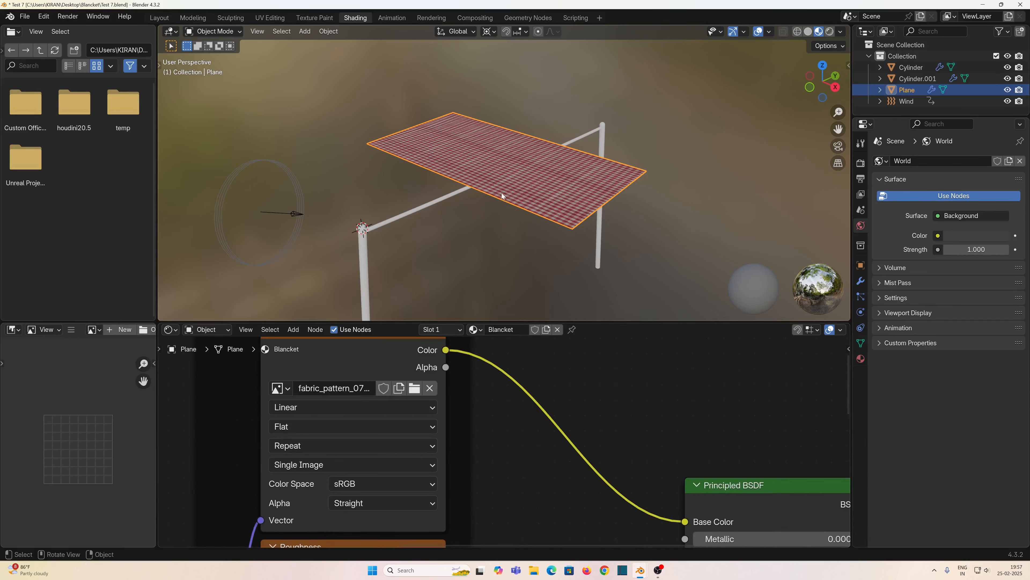
{"action": "scroll", "coordinate": [526, 235], "scroll_direction": "up", "scroll_amount": 2}
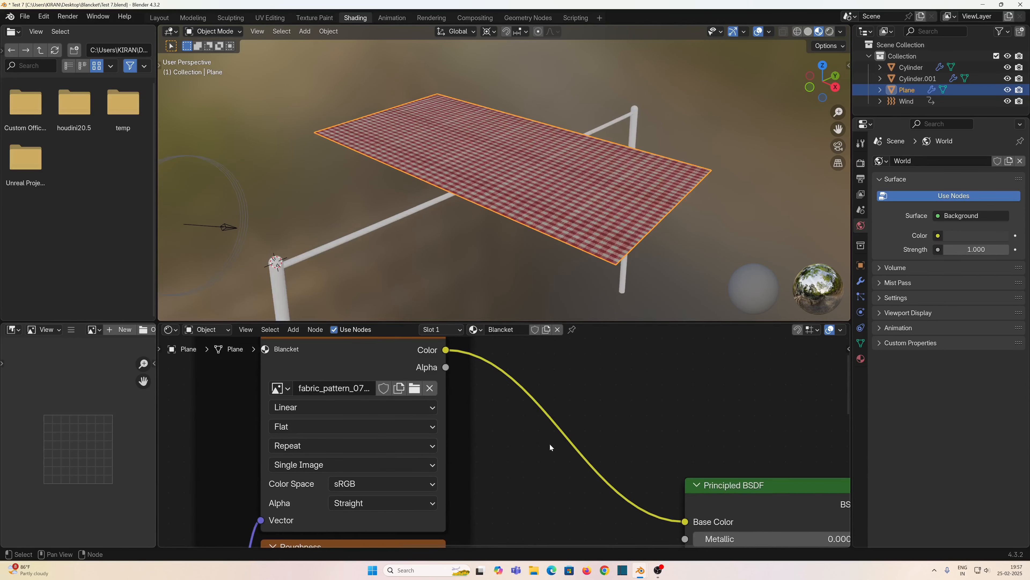
Insert a Hue/Saturation/Value node between the fabric colour texture and the Principled BSDF's Base Color.
{"action": "key", "text": "shift+a"}
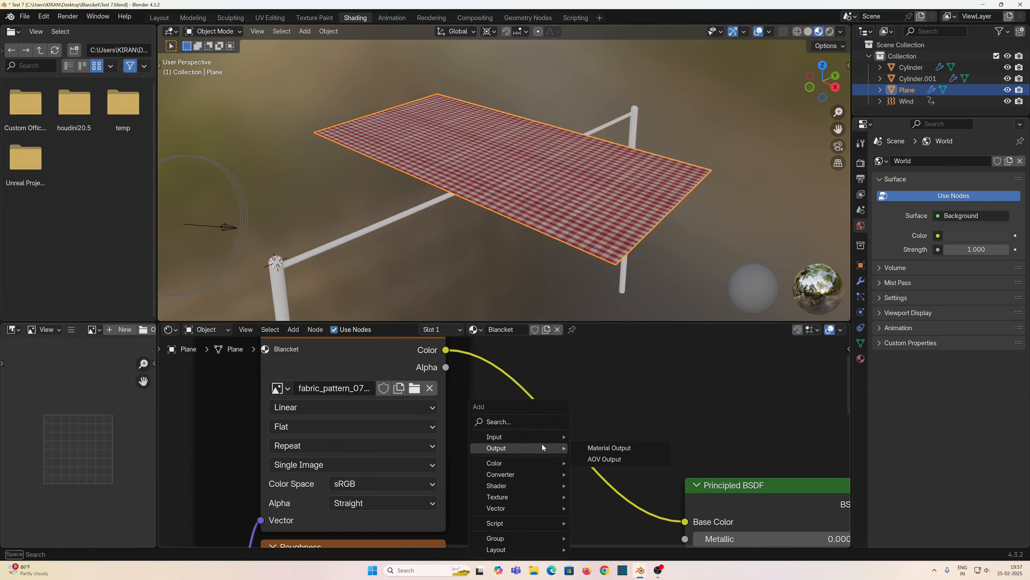
{"action": "type", "text": "hue"}
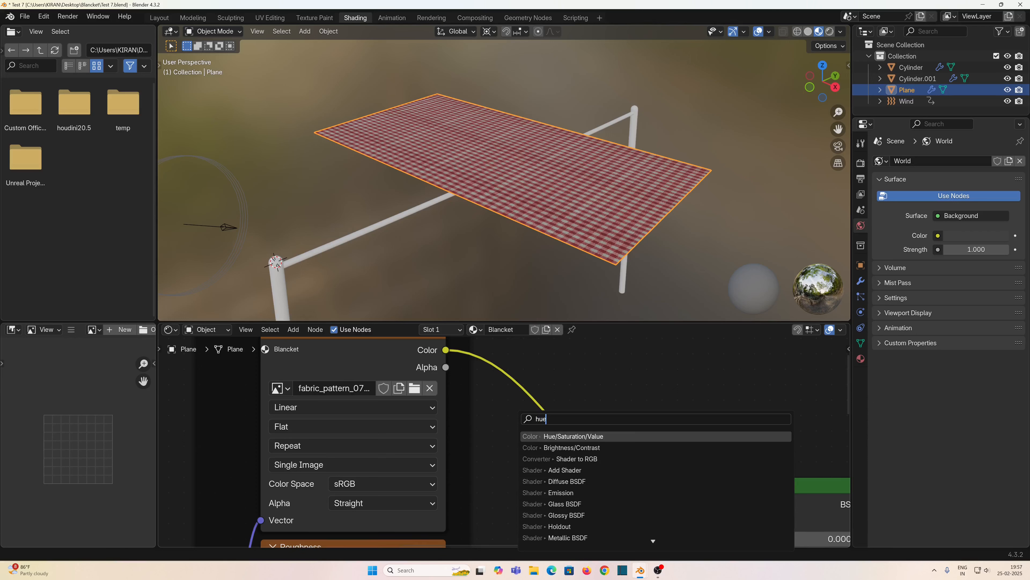
{"action": "key", "text": "Return"}
{"action": "left_click", "coordinate": [553, 404]}
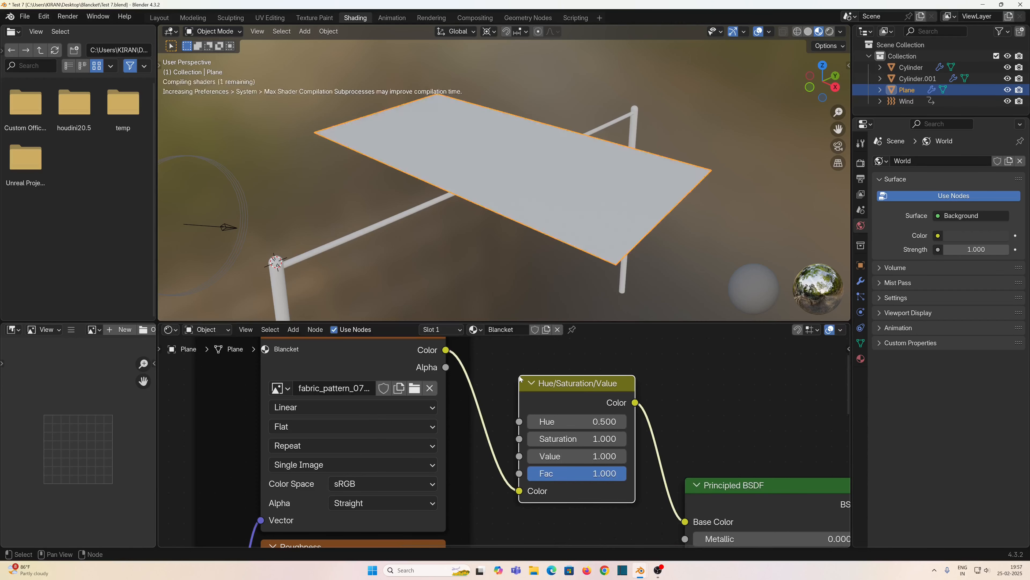
Adjust the Hue of the Hue/Saturation/Value node until the cloth's checks turn from red to a bluish purple.
{"action": "left_click_drag", "start_coordinate": [624, 421], "coordinate": [548, 414]}
{"action": "left_click", "coordinate": [535, 422]}
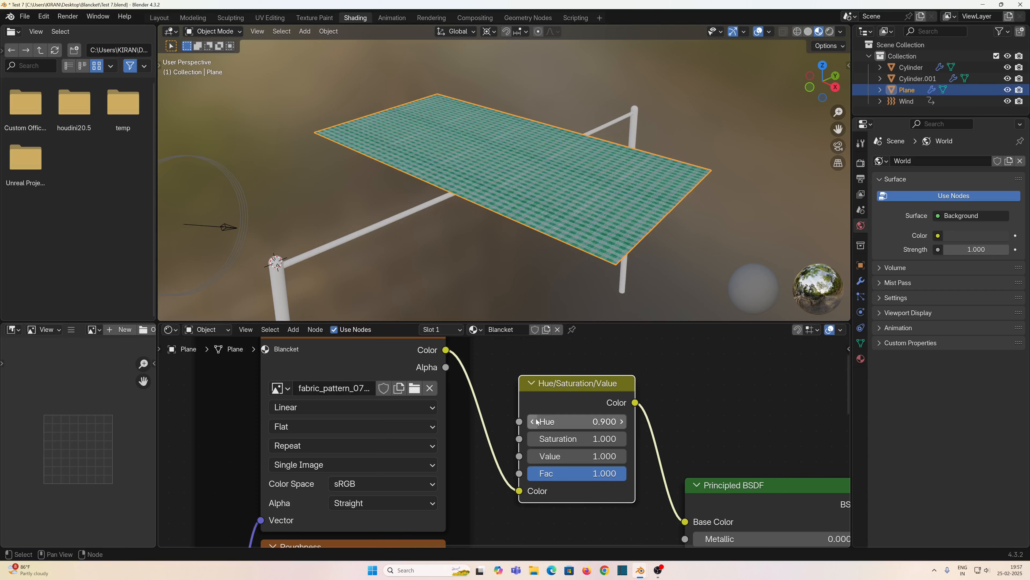
{"action": "left_click", "coordinate": [538, 422]}
{"action": "left_click", "coordinate": [537, 421]}
{"action": "left_click", "coordinate": [537, 421]}
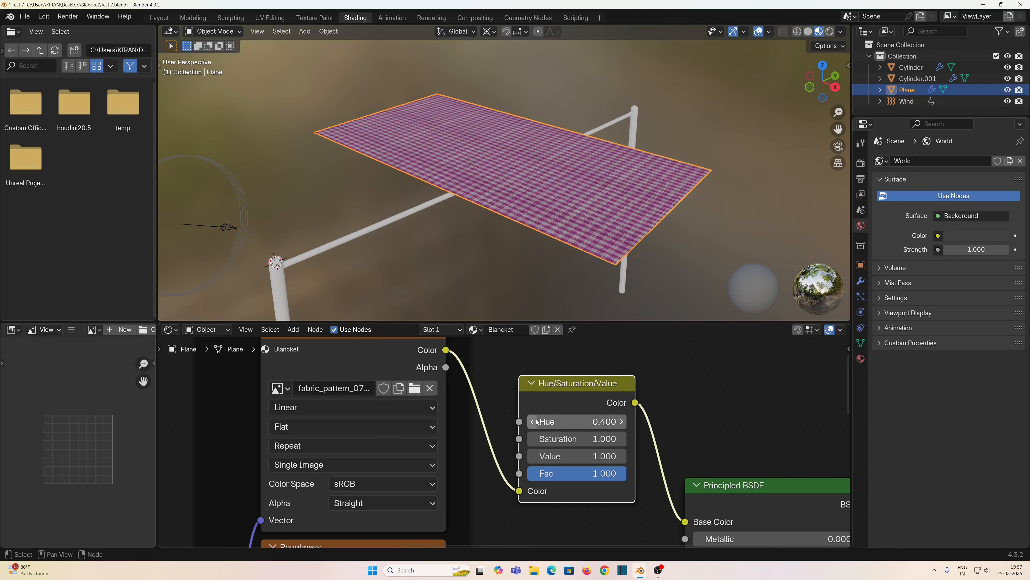
{"action": "left_click", "coordinate": [537, 422]}
{"action": "left_click", "coordinate": [537, 421]}
Create a new material for the horizontal rod and name it Metal.
{"action": "left_click", "coordinate": [378, 191]}
{"action": "left_click", "coordinate": [505, 330]}
{"action": "double_click", "coordinate": [503, 329]}
{"action": "type", "text": "Metal"}
{"action": "key", "text": "Return"}
Give the Metal material a pale blue base colour, Metallic 1.000 and Roughness 0.079.
{"action": "left_click", "coordinate": [539, 378]}
{"action": "mouse_move", "coordinate": [566, 204]}
{"action": "left_mouse_down"}
{"action": "mouse_move", "coordinate": [555, 213]}
{"action": "mouse_move", "coordinate": [562, 207]}
{"action": "left_mouse_up"}
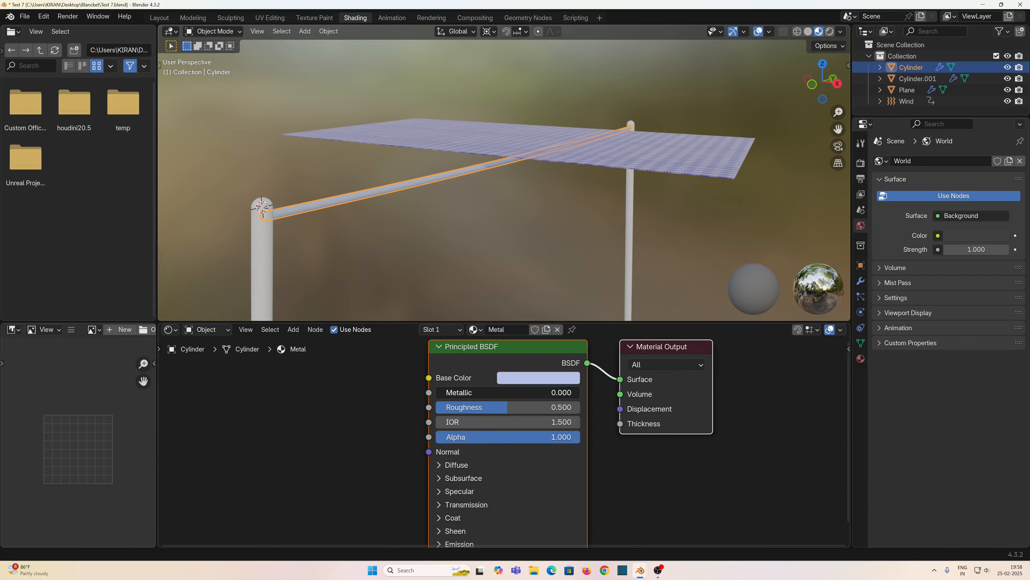
{"action": "left_click_drag", "start_coordinate": [442, 392], "coordinate": [484, 407]}
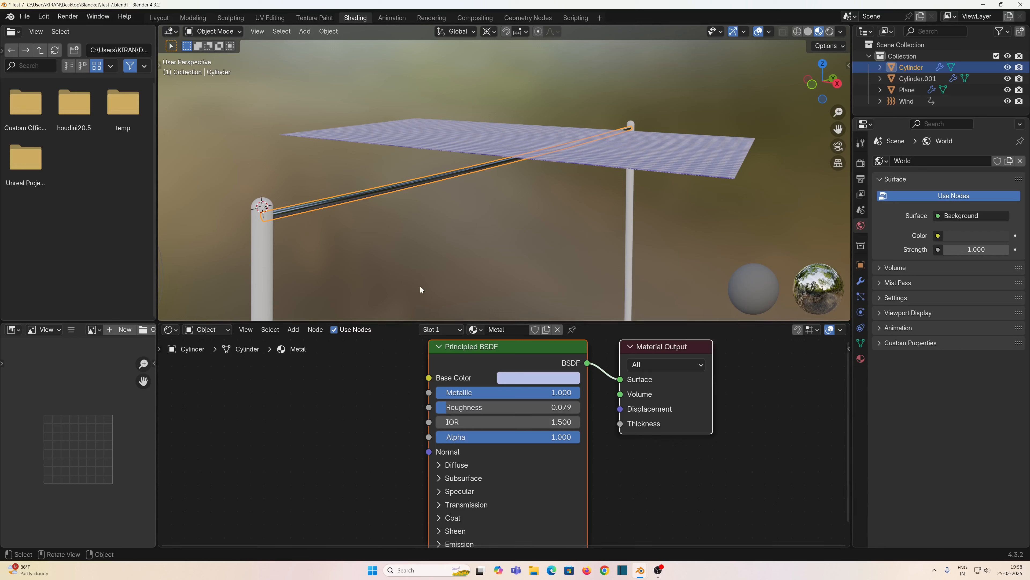
Link the rod's Metal material to the support posts, with the rod as the active object, and deselect everything.
{"action": "middle_click_drag", "start_coordinate": [420, 286], "coordinate": [462, 271]}
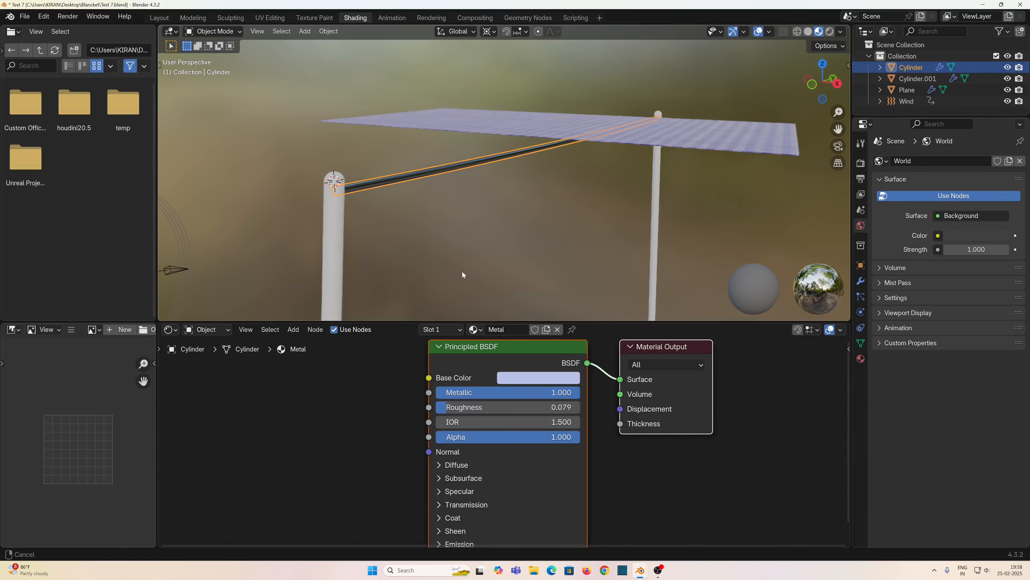
{"action": "left_click", "coordinate": [335, 250], "text": "shift"}
{"action": "left_click", "coordinate": [382, 188], "text": "shift"}
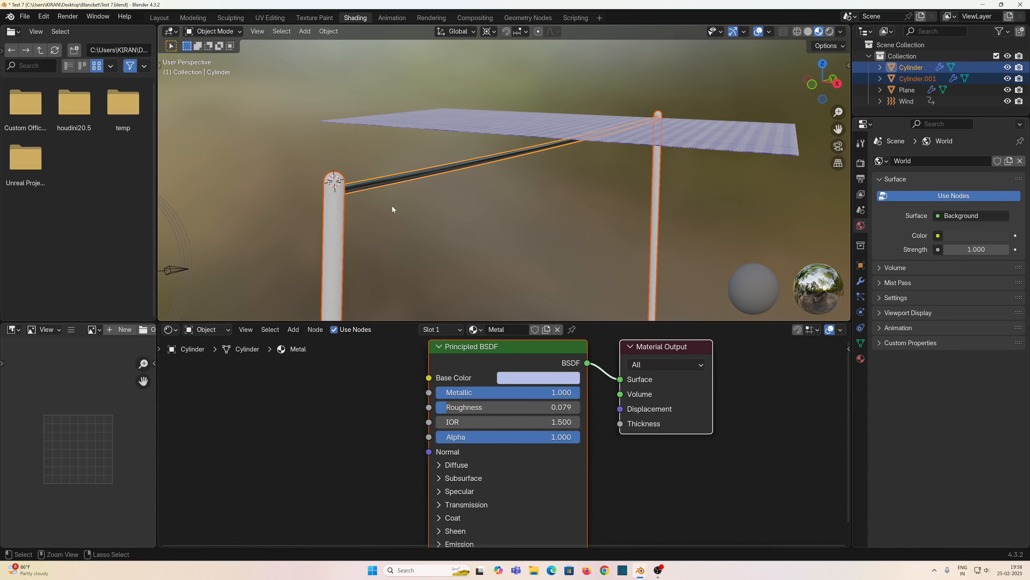
{"action": "key", "text": "ctrl+l"}
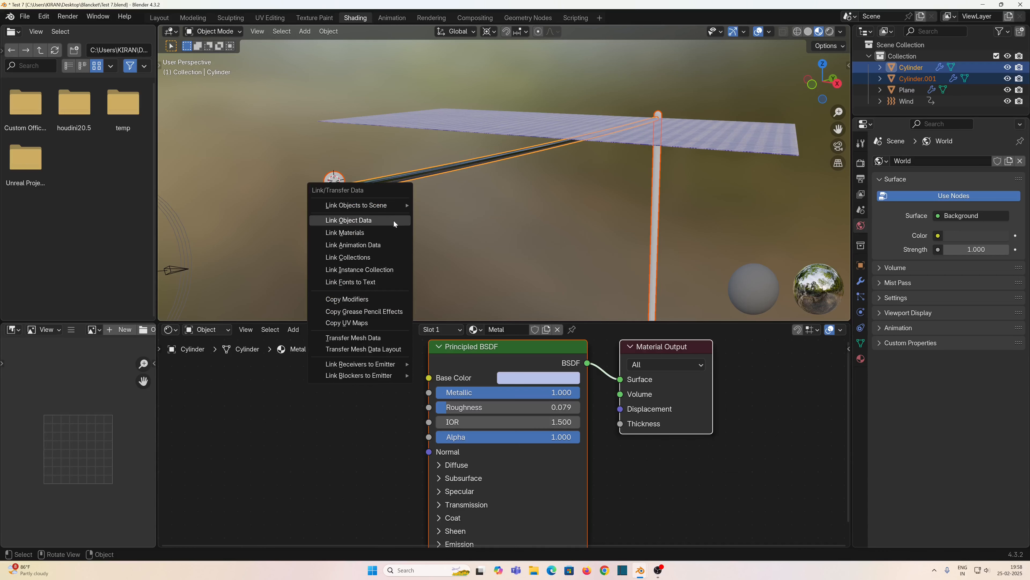
{"action": "left_click", "coordinate": [392, 229]}
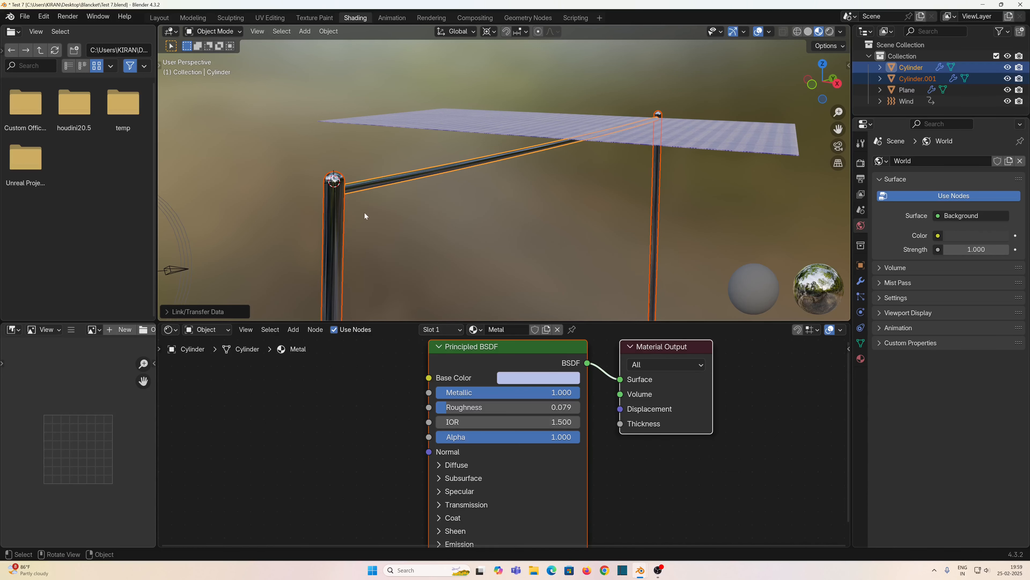
{"action": "left_click", "coordinate": [382, 215]}
{"action": "mouse_move", "coordinate": [381, 215]}
{"action": "middle_mouse_down"}
{"action": "mouse_move", "coordinate": [421, 216]}
{"action": "mouse_move", "coordinate": [362, 216]}
{"action": "middle_mouse_up"}
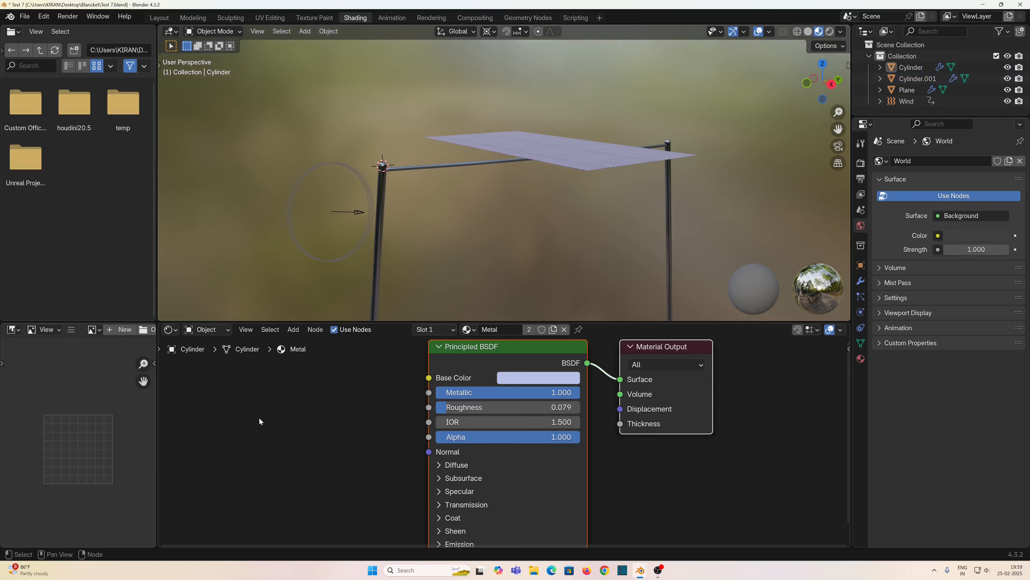
Switch the node editor to the World shader and add an Environment Texture with mapping nodes to the Background.
{"action": "middle_click_drag", "start_coordinate": [259, 418], "coordinate": [302, 440]}
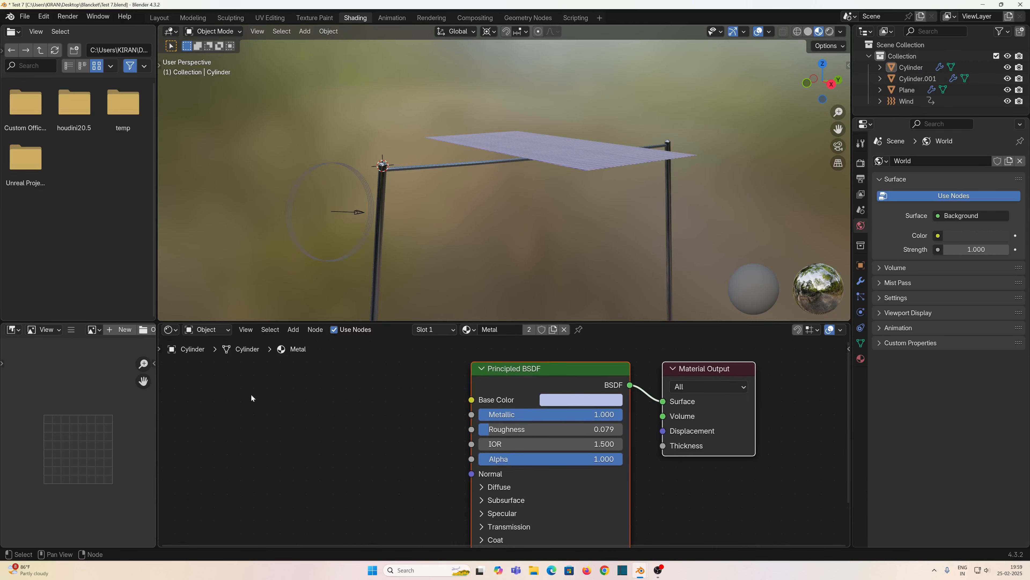
{"action": "left_click", "coordinate": [219, 330]}
{"action": "left_click", "coordinate": [217, 369]}
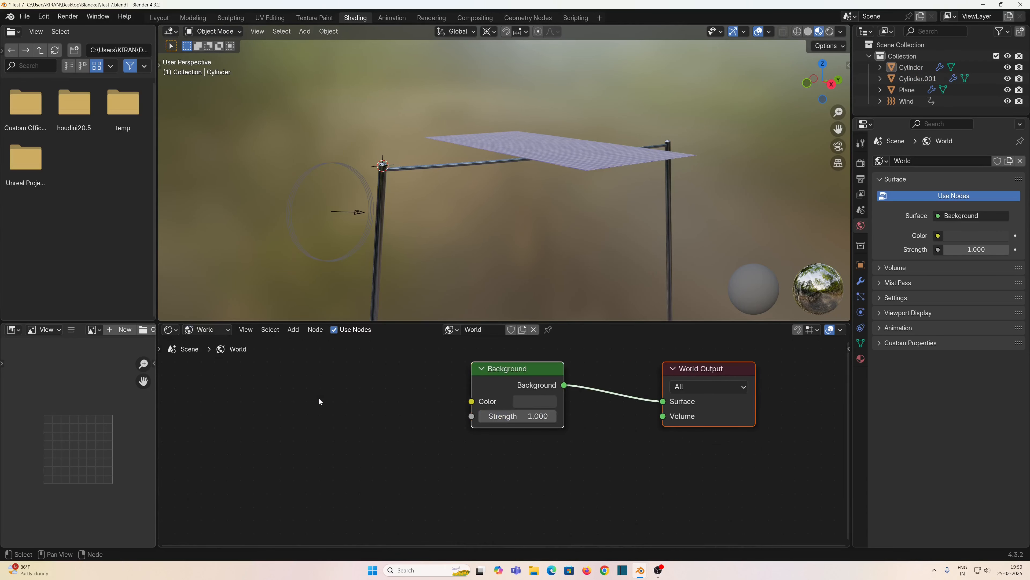
{"action": "left_click", "coordinate": [520, 352]}
{"action": "middle_click_drag", "start_coordinate": [382, 411], "coordinate": [641, 454]}
{"action": "key", "text": "ctrl+t"}
{"action": "scroll", "coordinate": [641, 455], "scroll_direction": "up", "scroll_amount": 2}
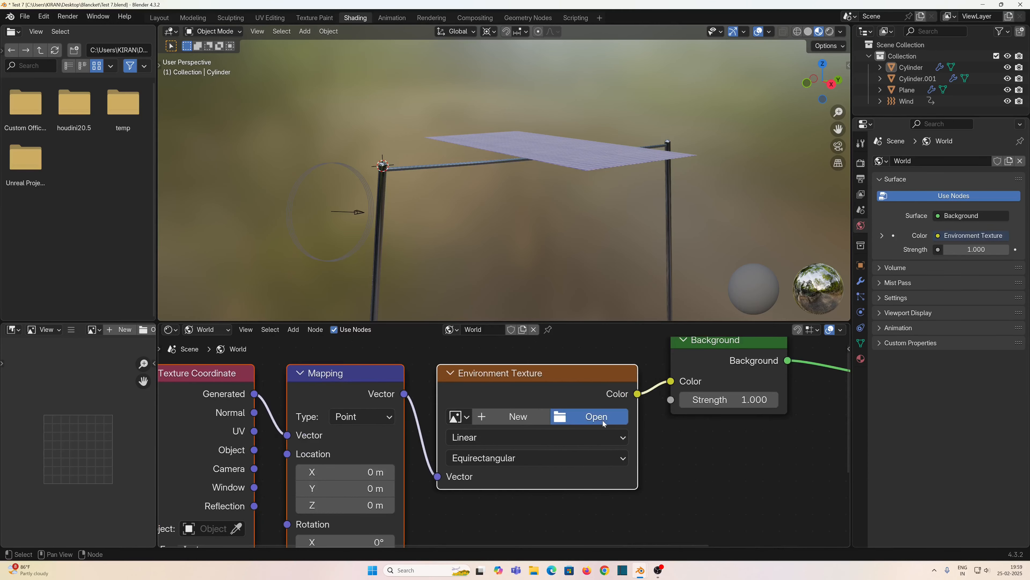
Load resting_place_4k.exr from the Textures And HDRIs folder into the Environment Texture.
{"action": "left_click", "coordinate": [603, 420]}
{"action": "left_click", "coordinate": [395, 181]}
{"action": "left_click", "coordinate": [461, 179]}
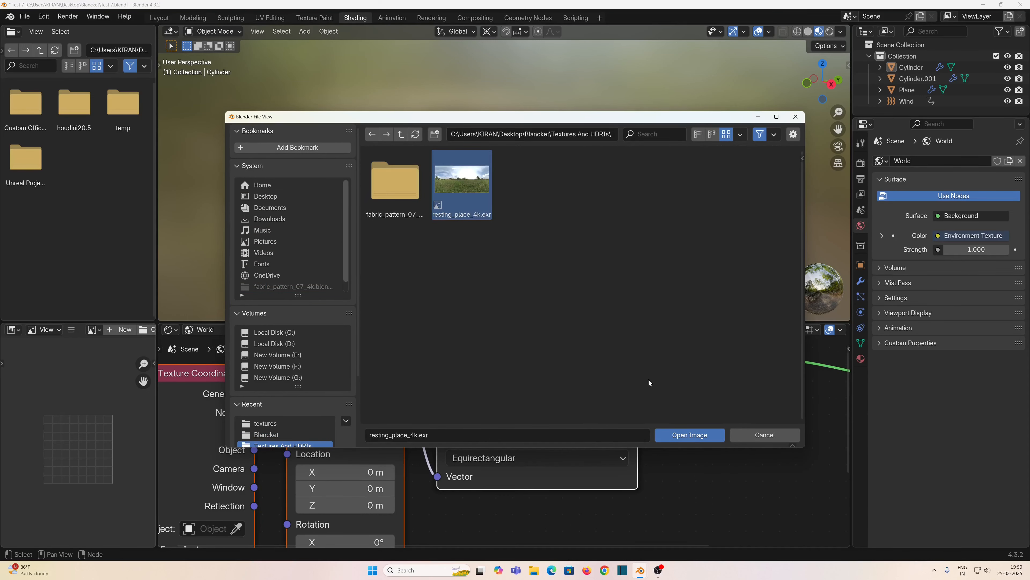
{"action": "left_click", "coordinate": [680, 437]}
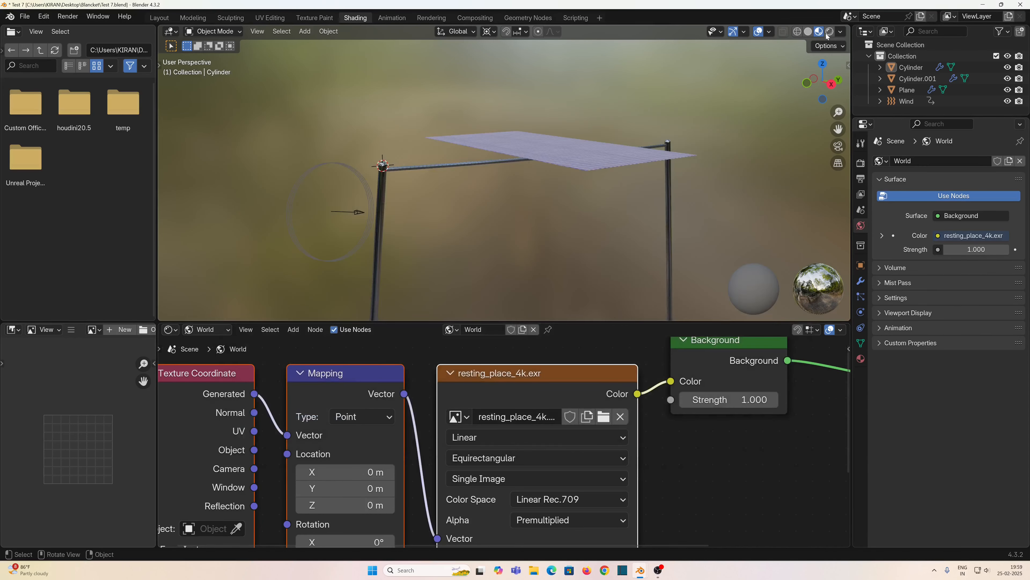